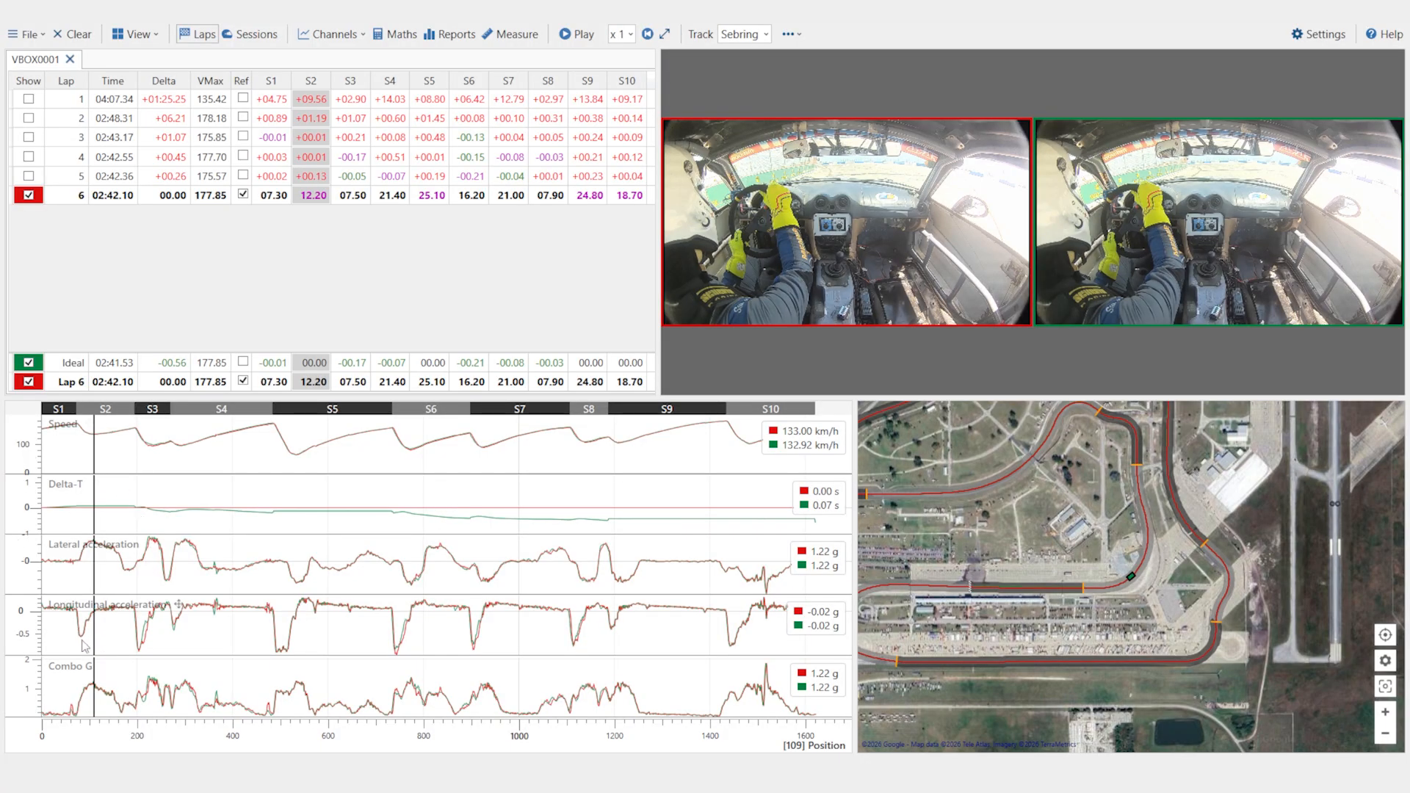
- Compare longitudinal acceleration, lateral acceleration and Combo G at the braking, cornering and exit points of the first corner in S2
left_click(81, 641)
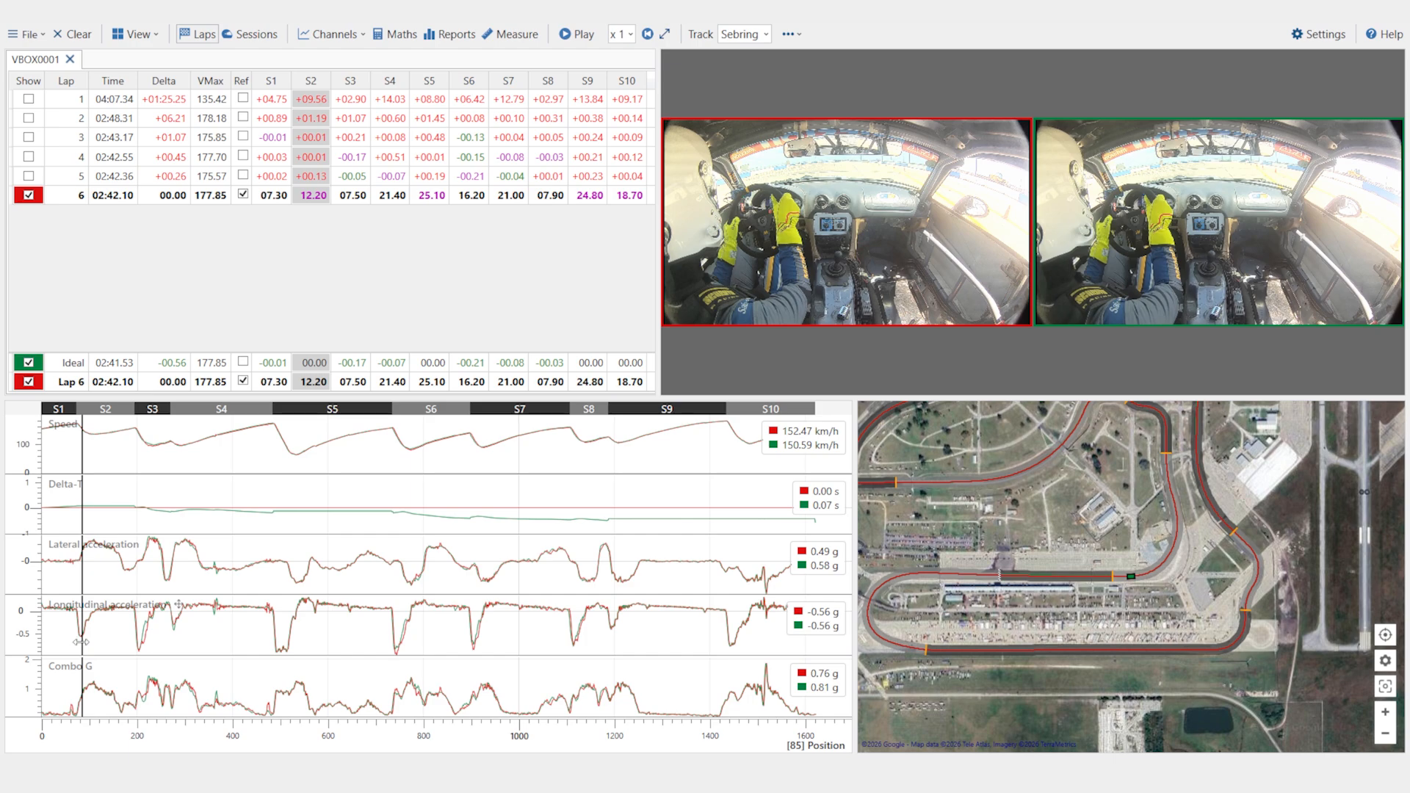
left_click(92, 562)
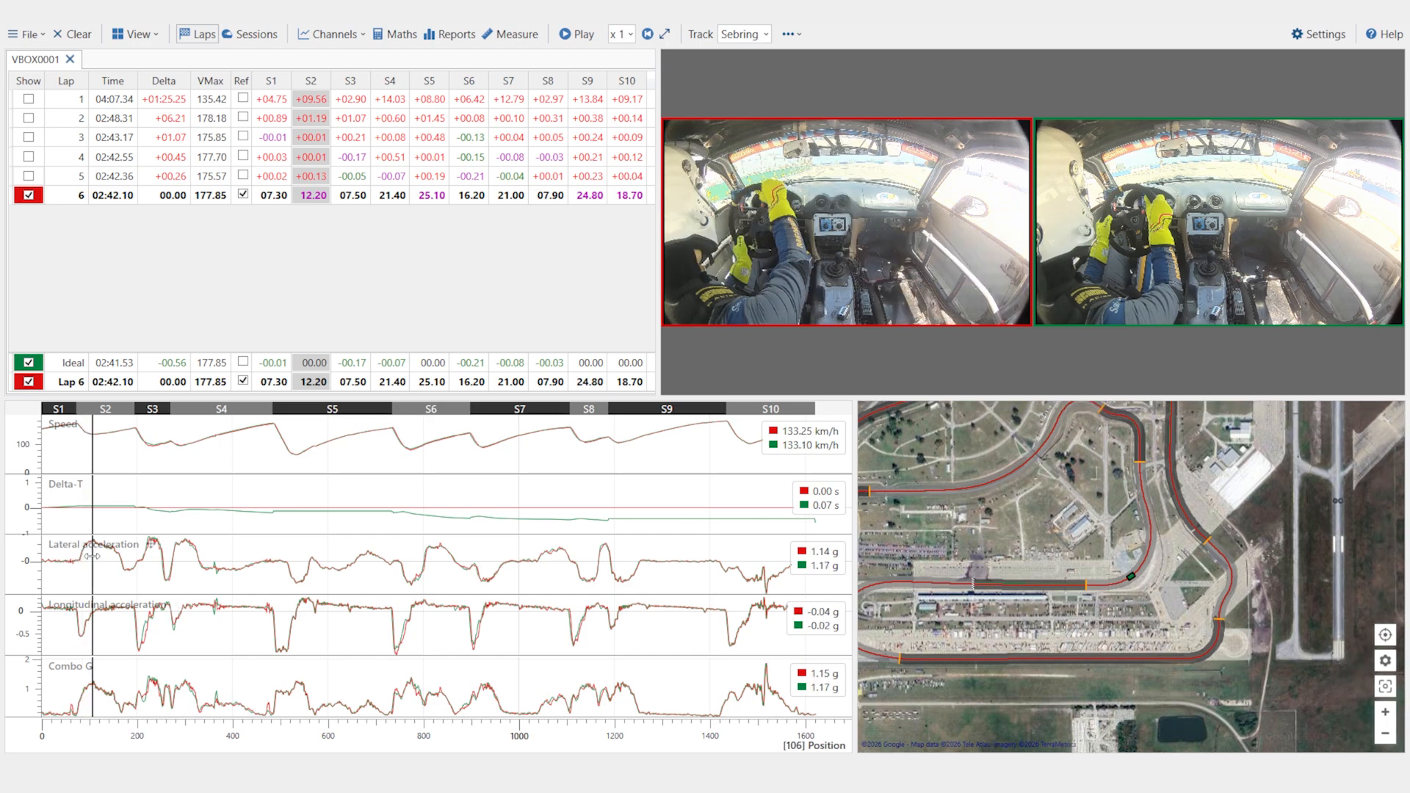
left_click(114, 628)
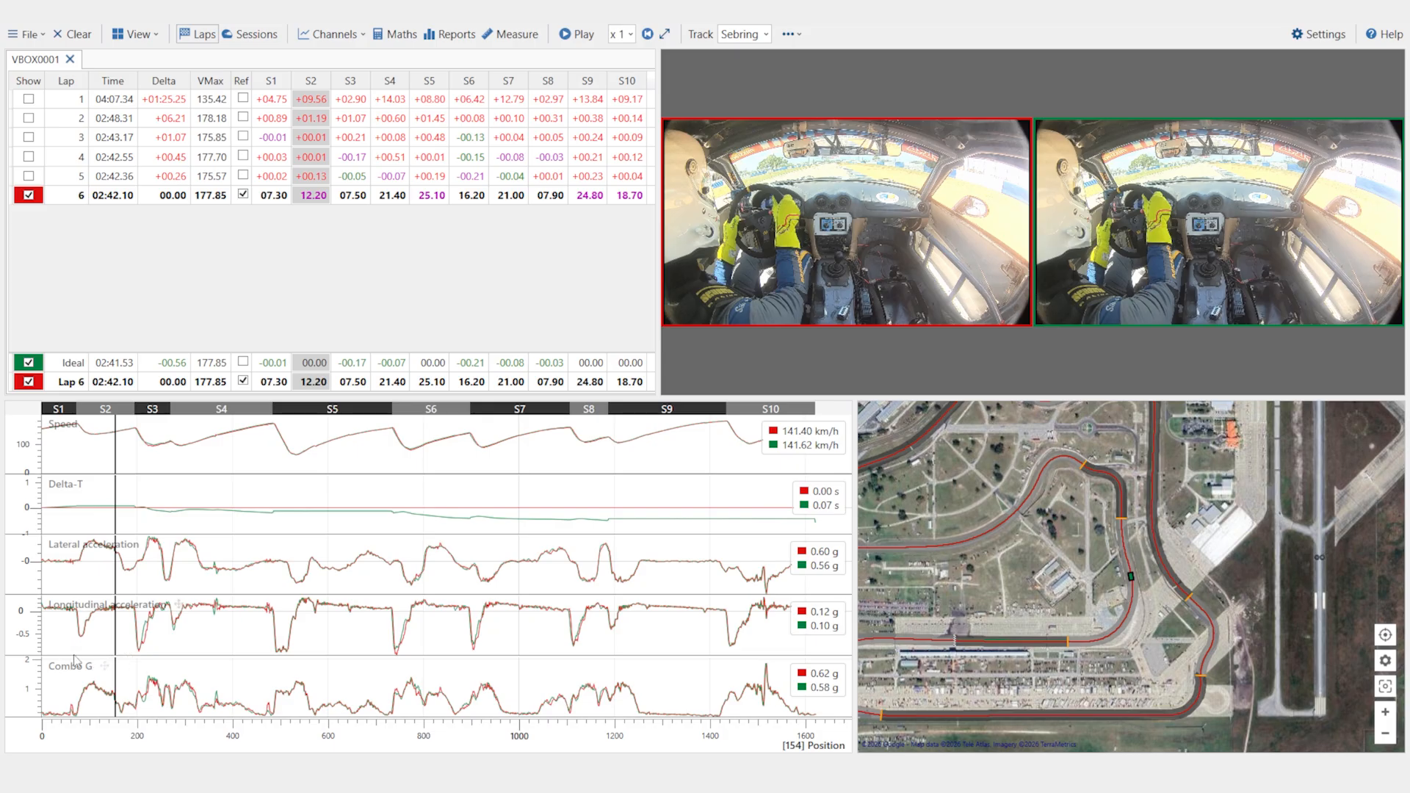
left_click(96, 564)
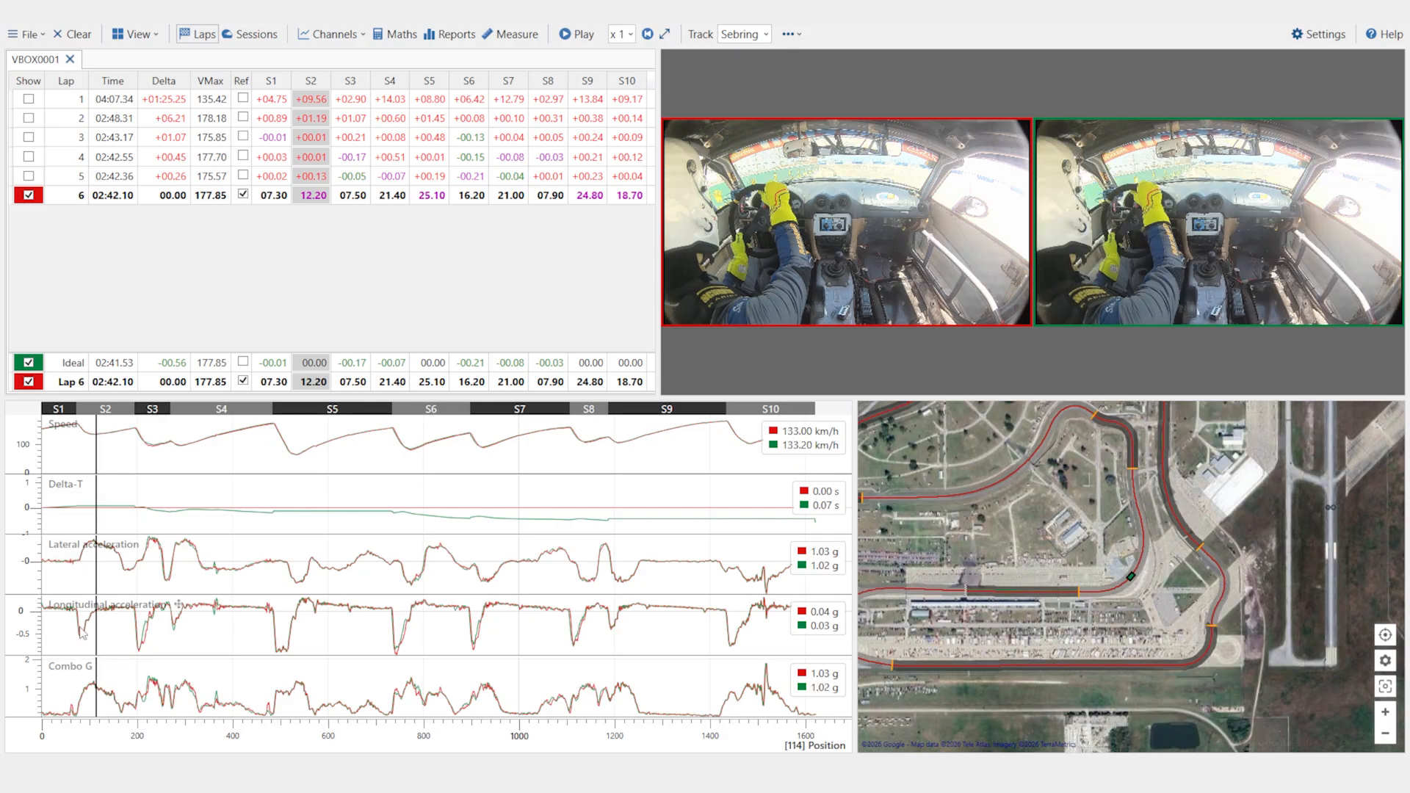
left_click(80, 701)
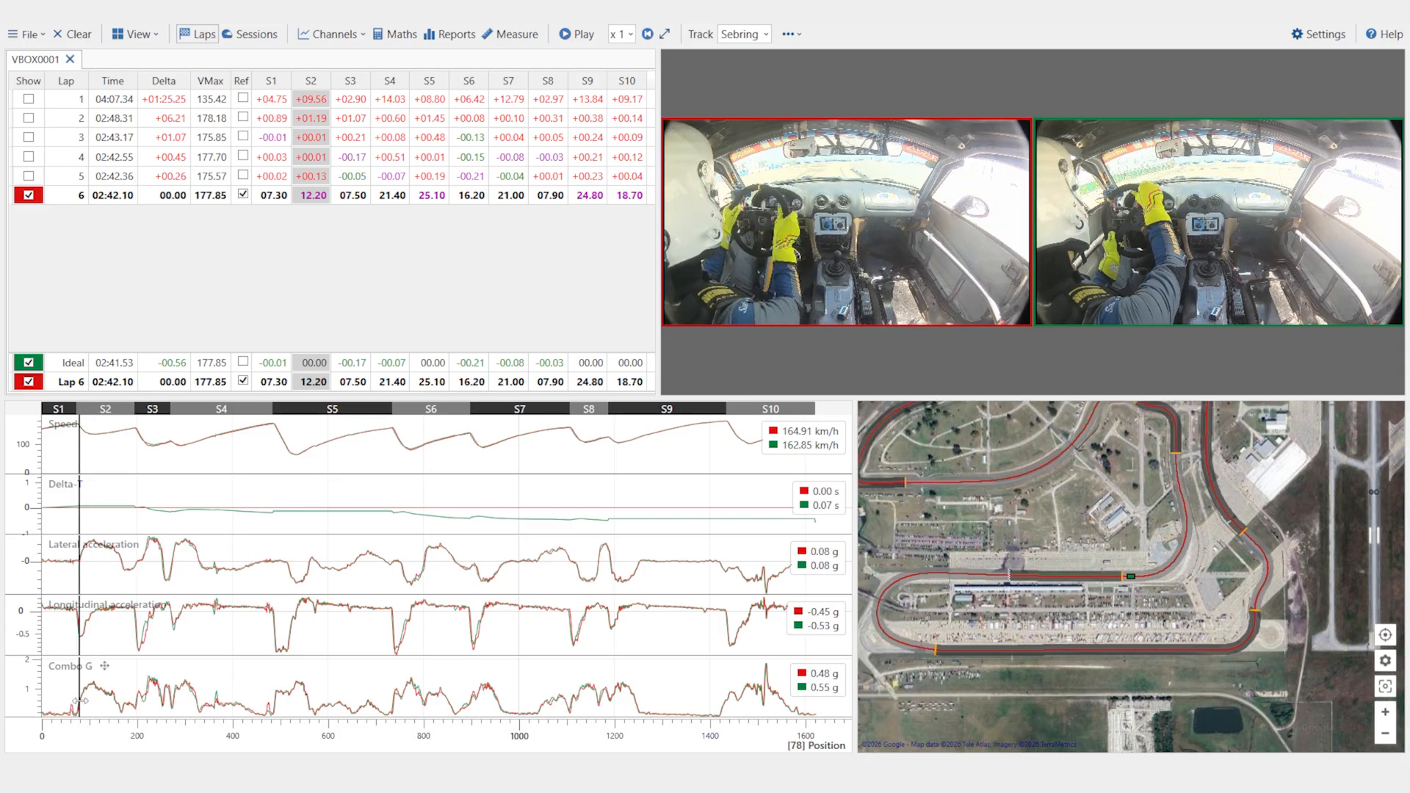
left_click_drag(81, 705, 82, 703)
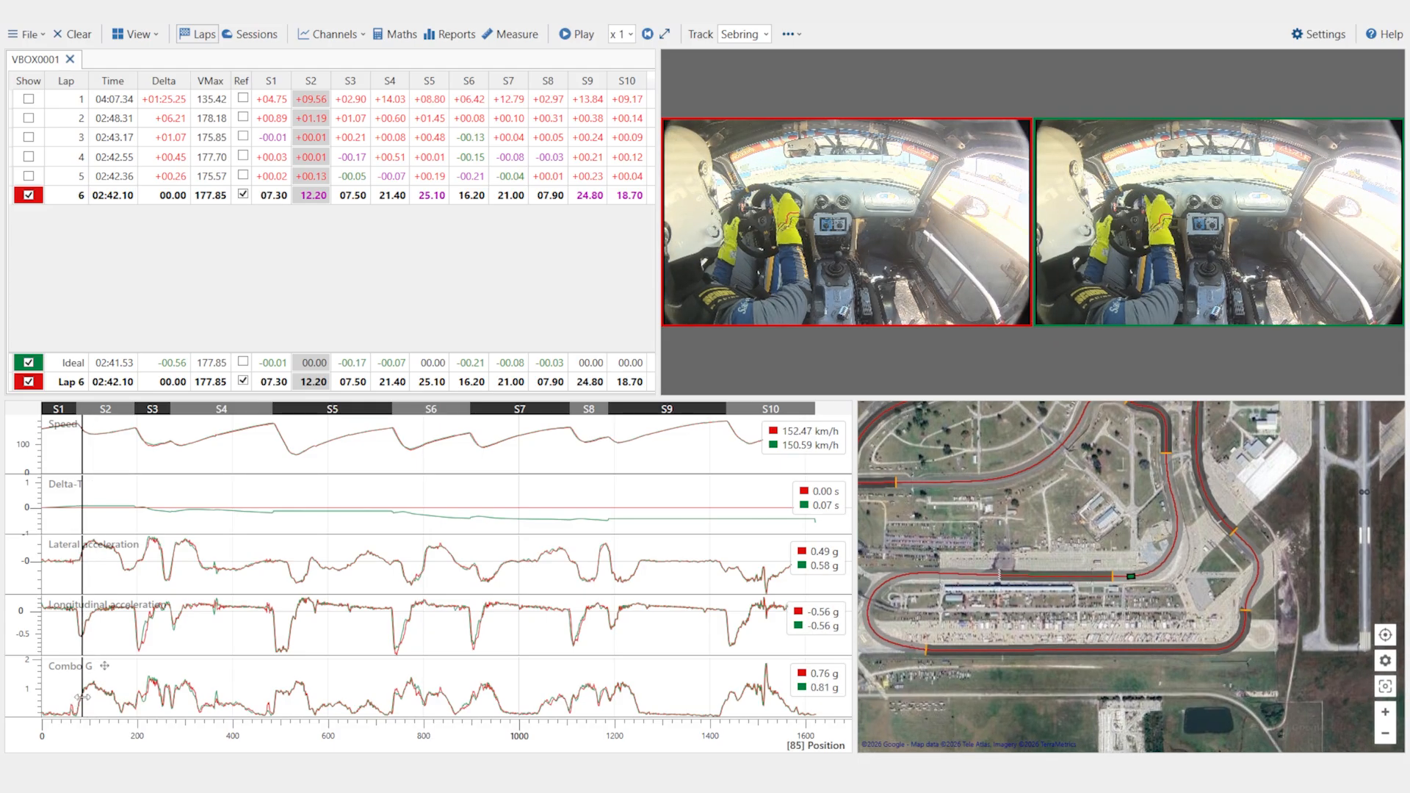
- Zoom the graphs in on sectors S1 to S3 and compare peak braking with lateral acceleration in the S2 corner
left_click_drag(45, 699, 235, 703)
left_click(226, 707)
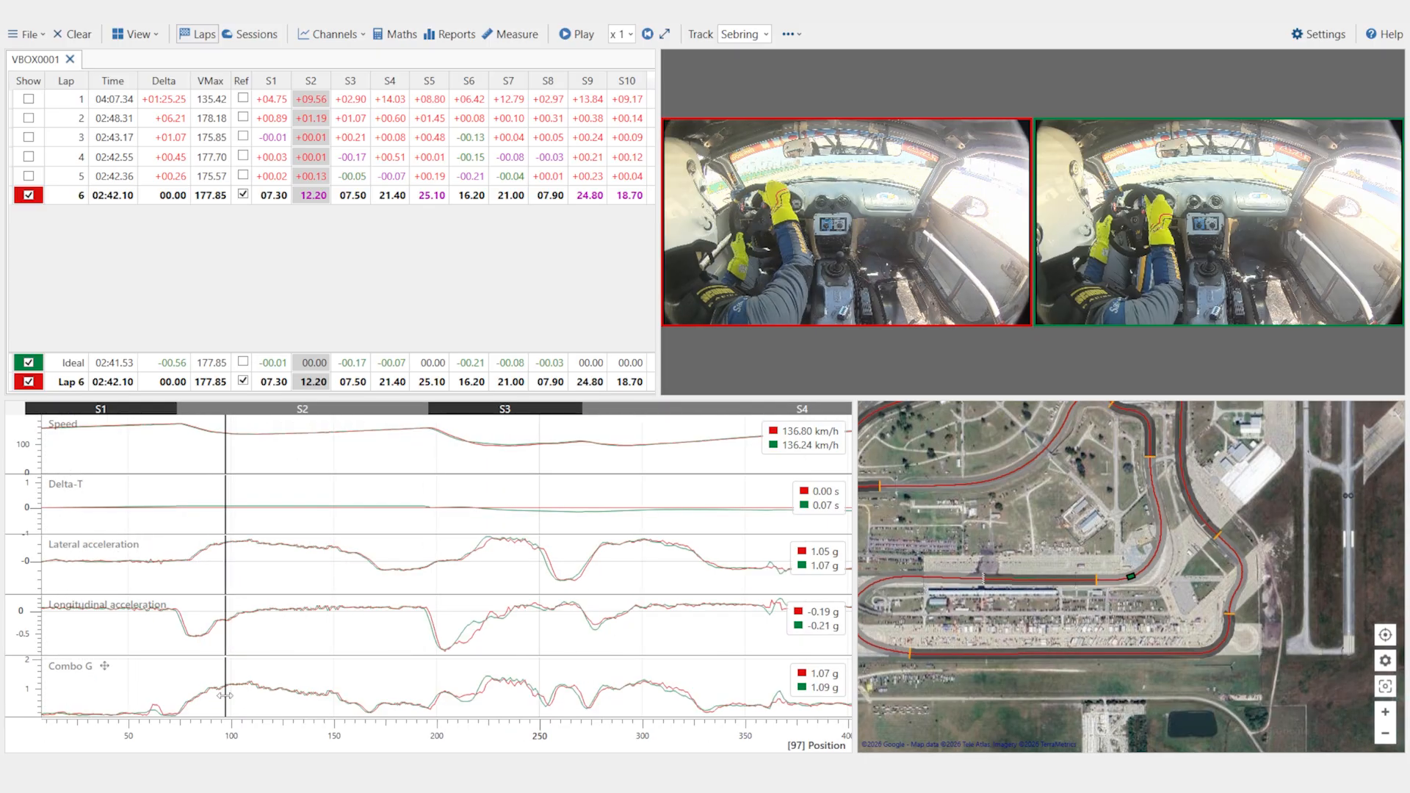
left_click(195, 637)
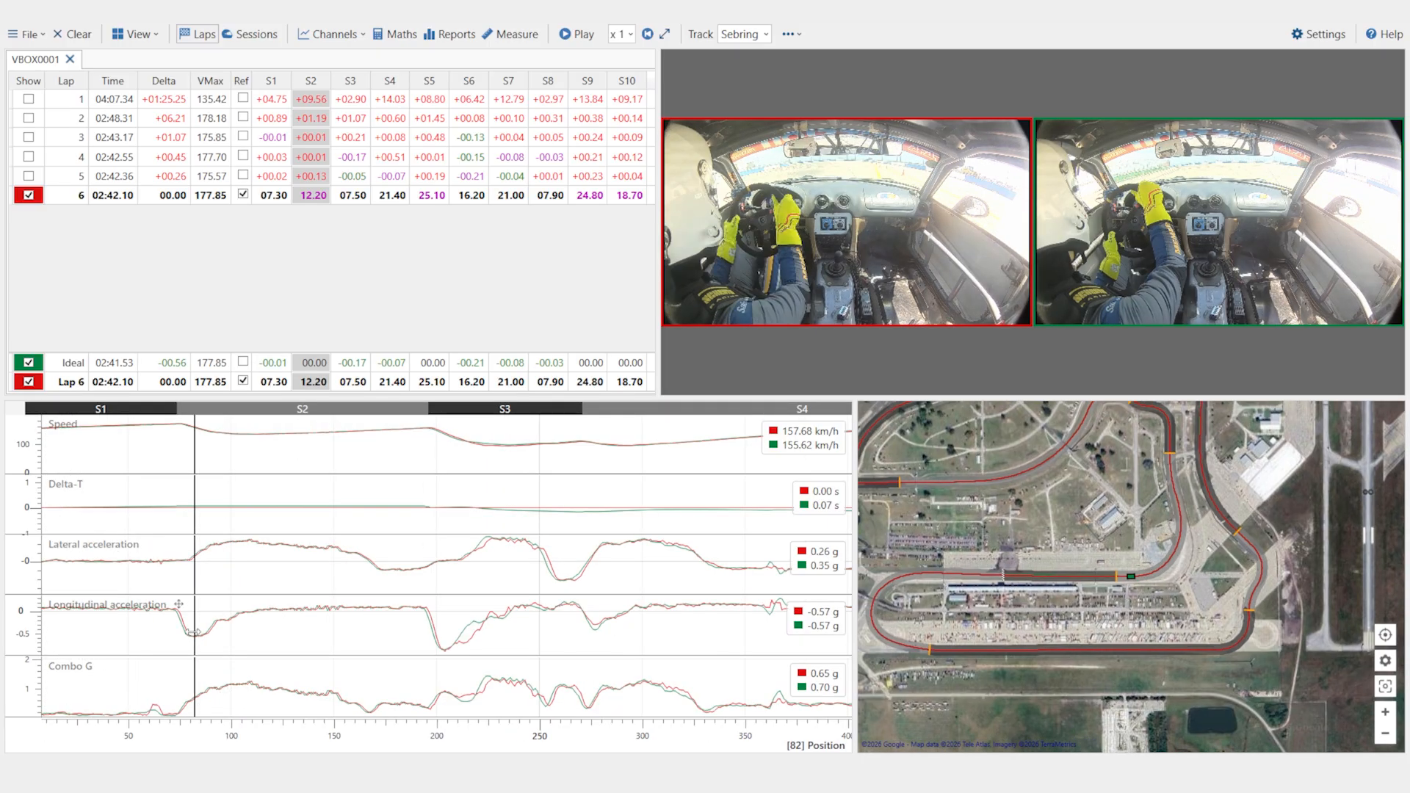
left_click(233, 551)
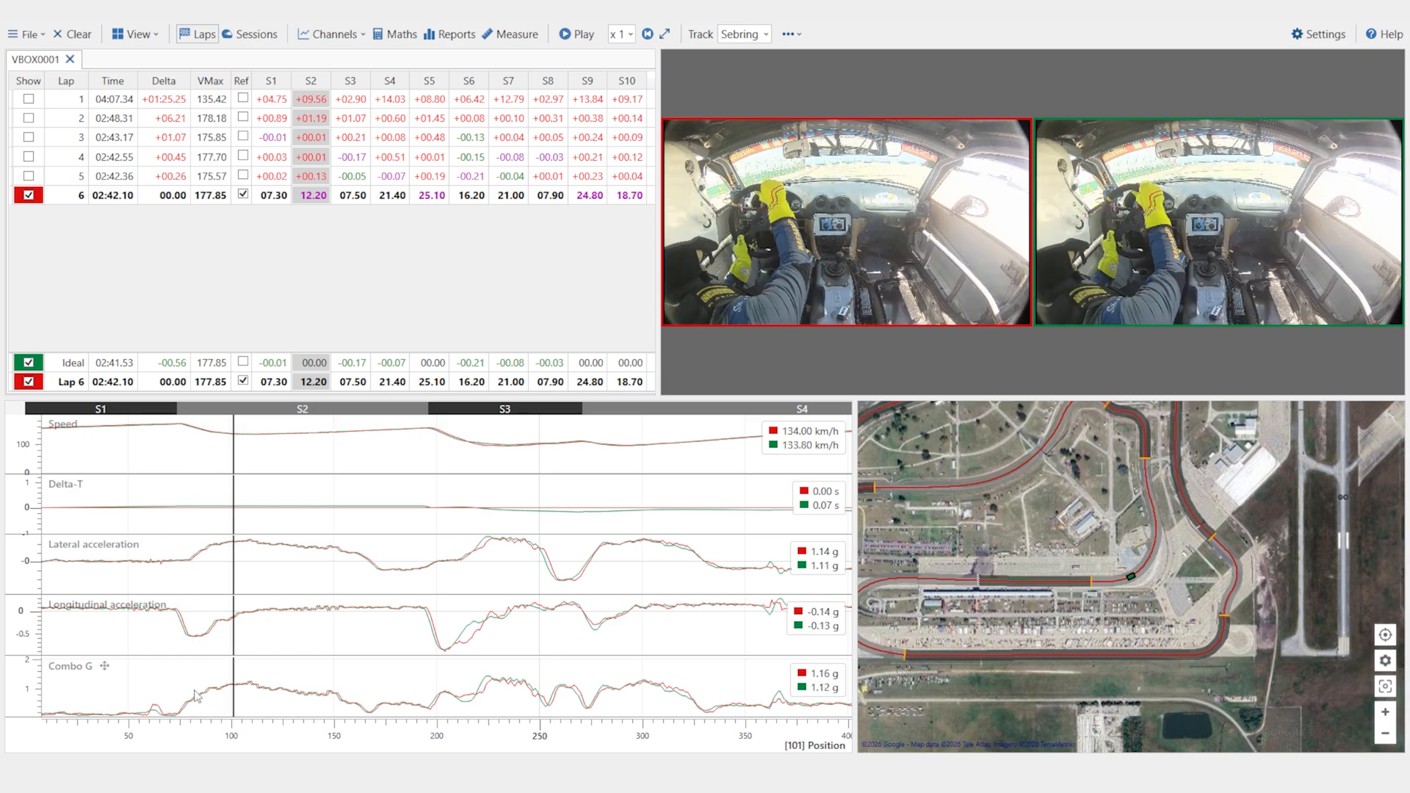
left_click(195, 634)
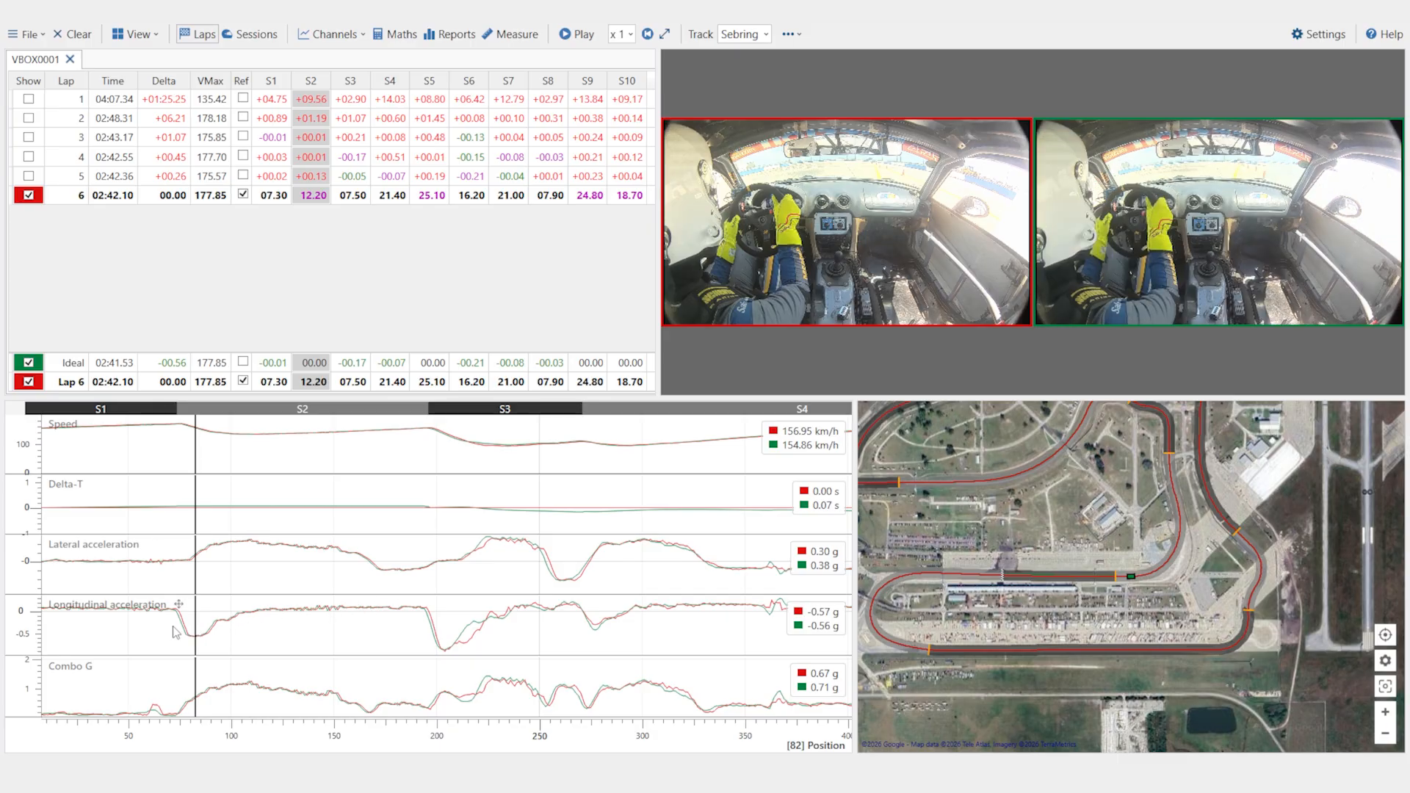
left_click(215, 549)
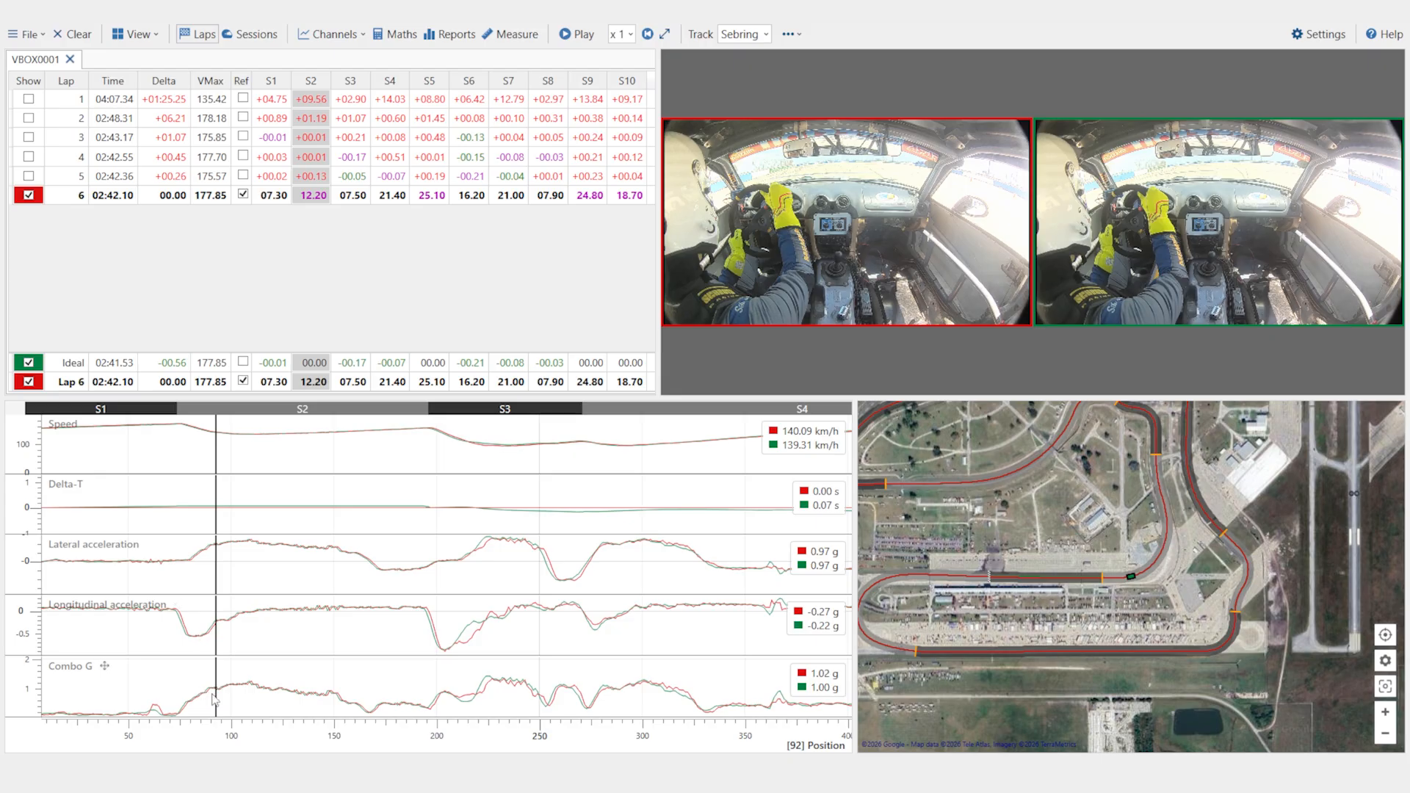
- Examine Combo G between the braking zone and peak cornering in S2, and check the car's location on the track map
left_click(235, 688)
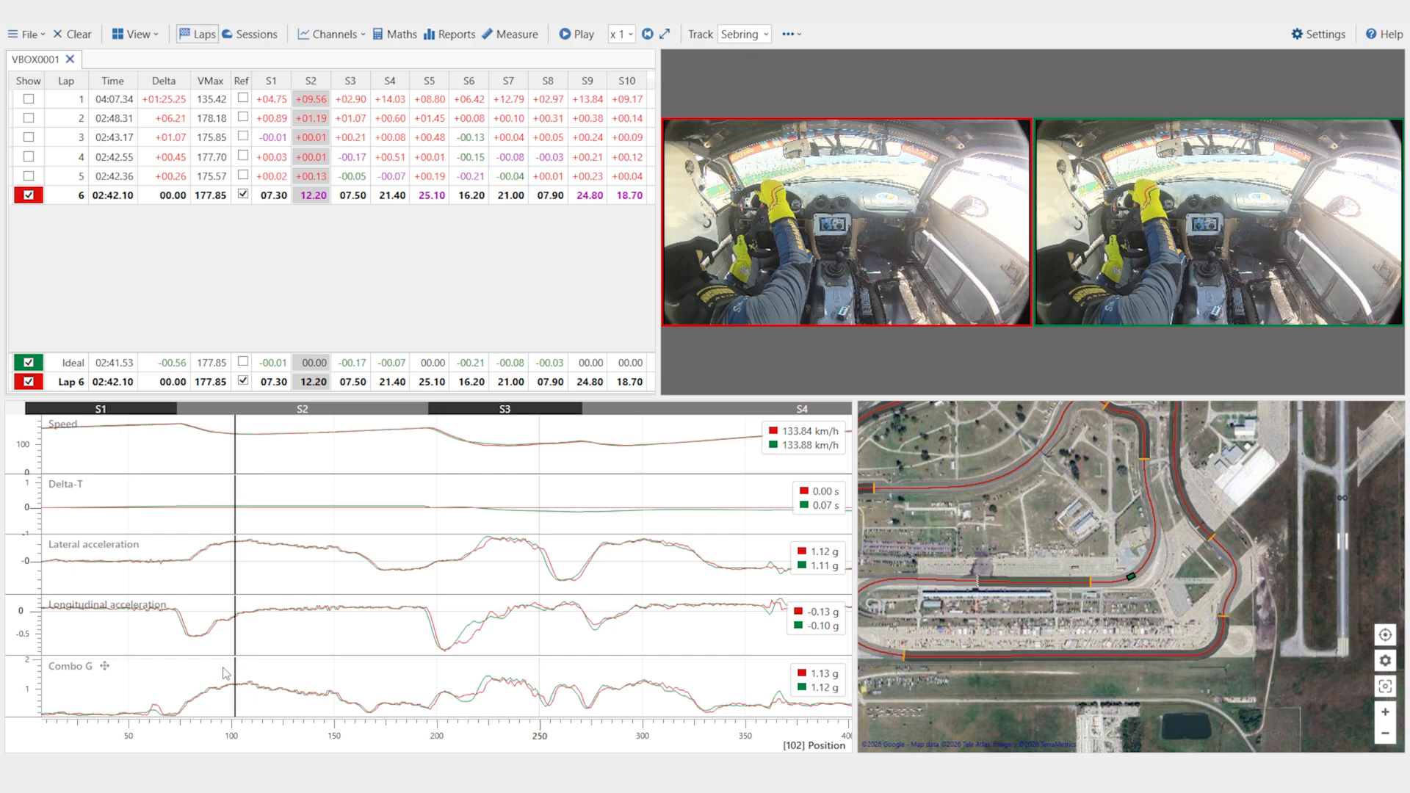
left_click(196, 694)
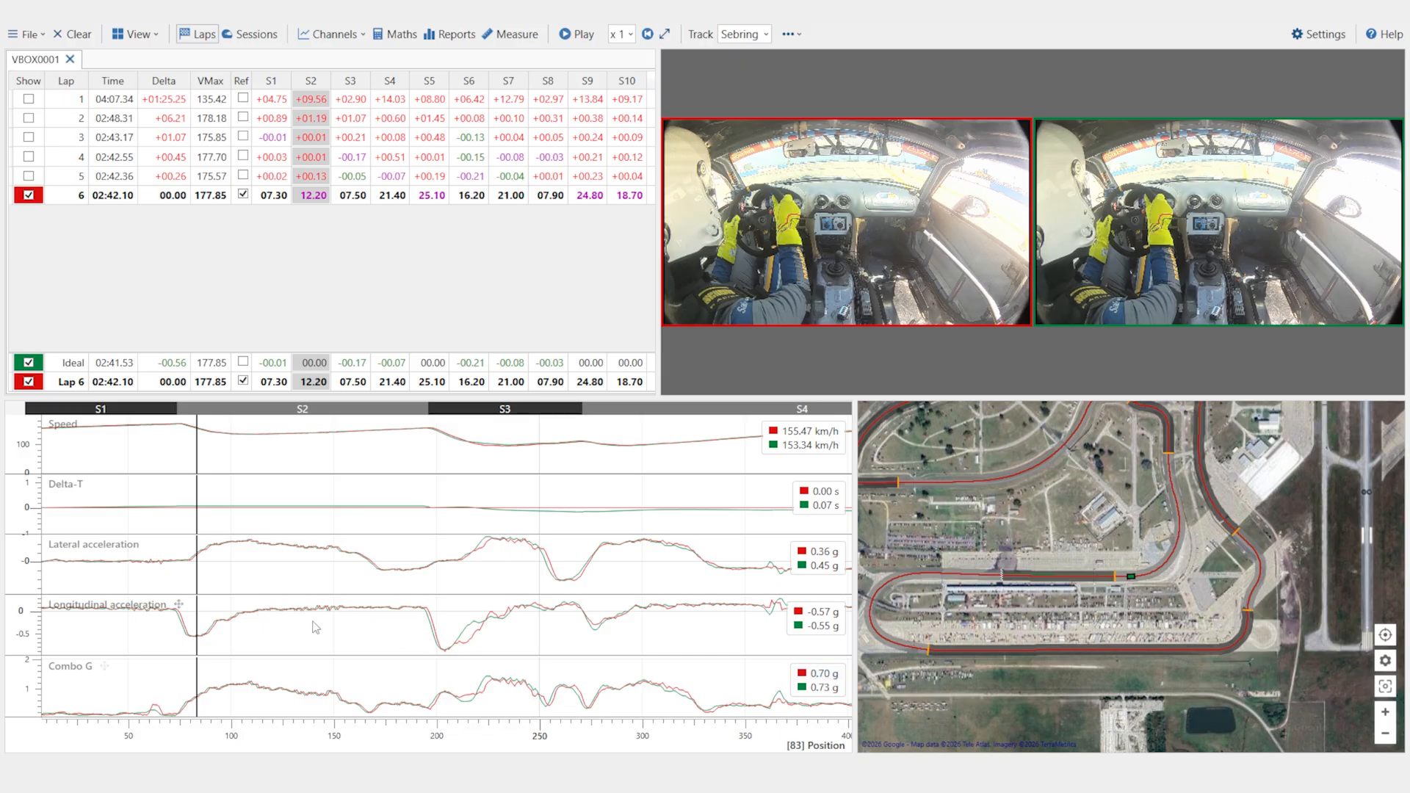
left_click(232, 556)
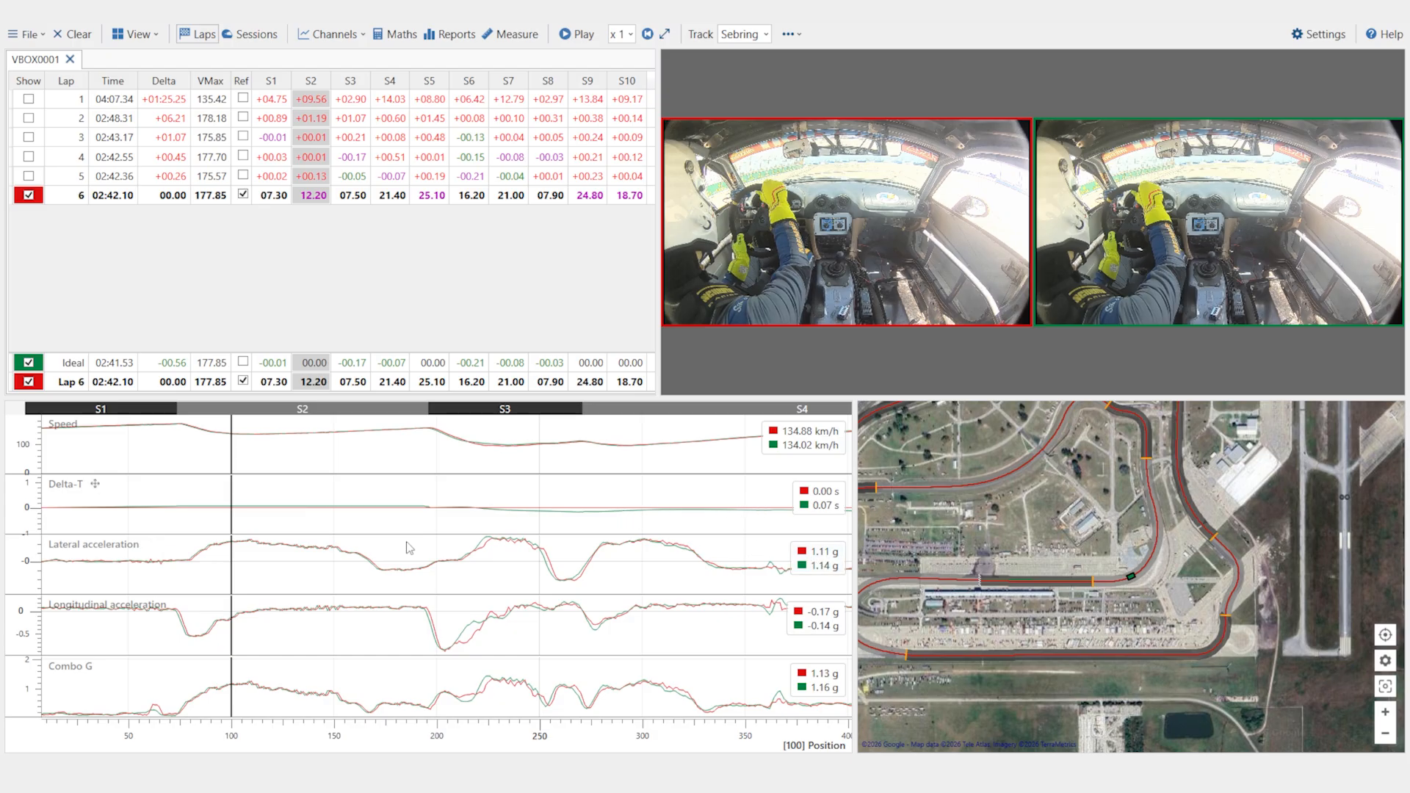
left_click(224, 572)
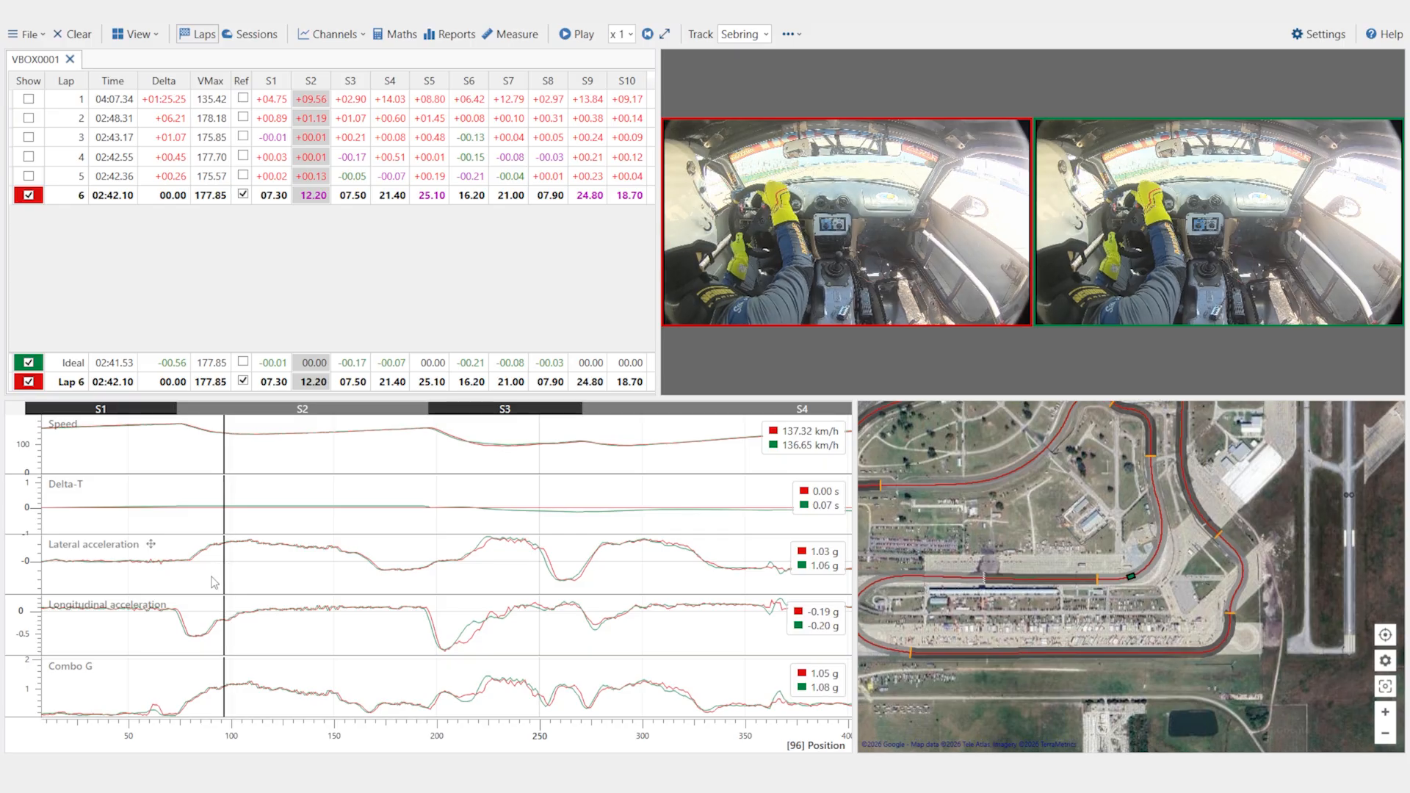
left_click(201, 574)
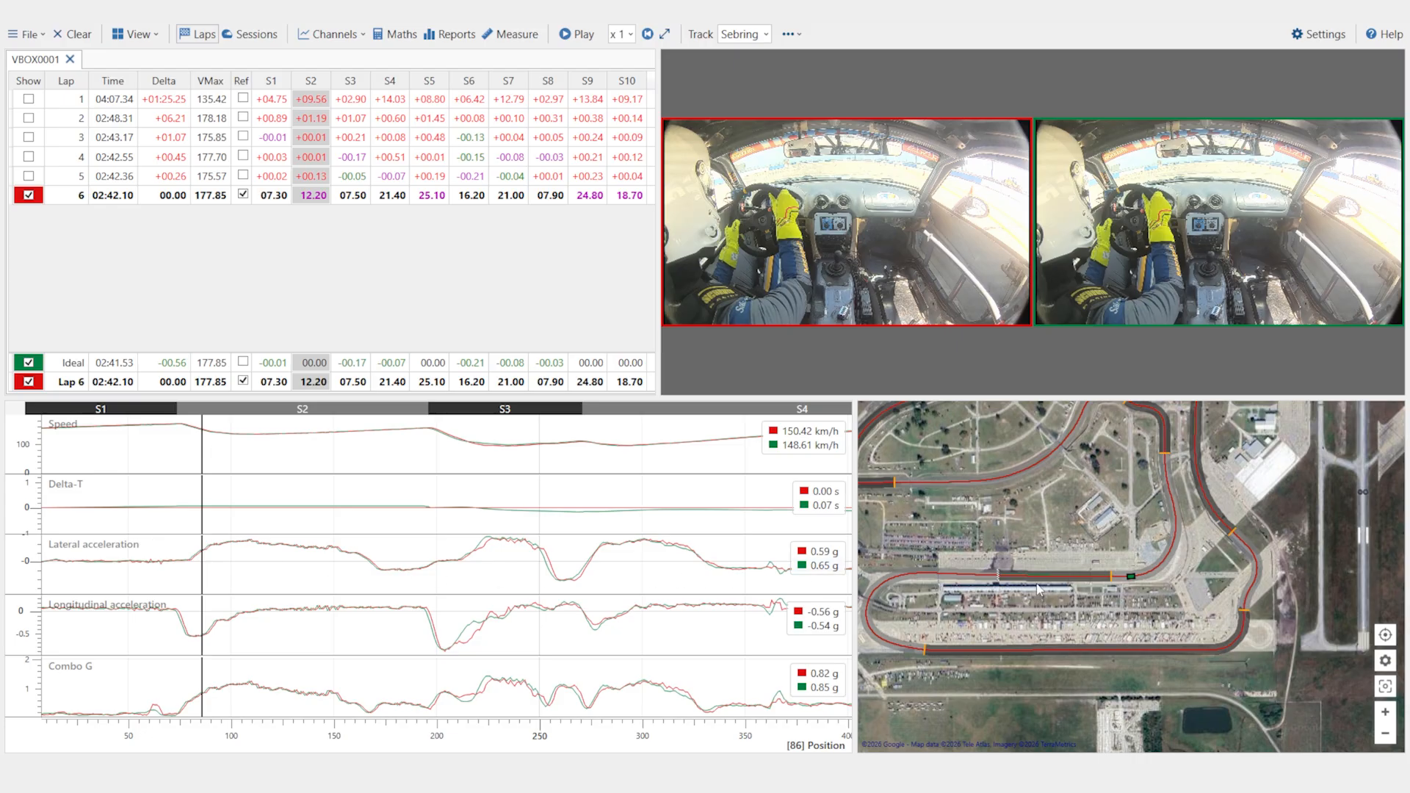
left_click(1121, 563)
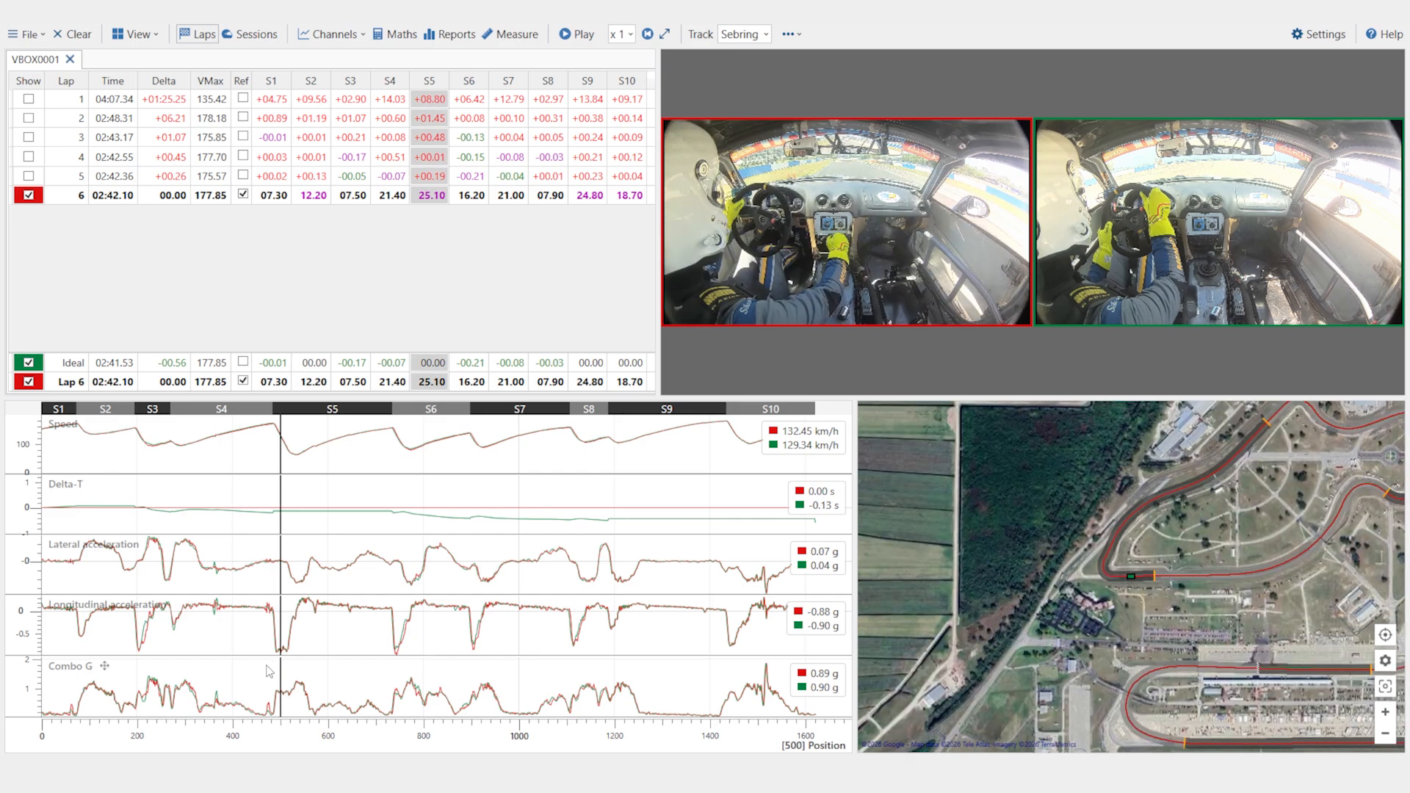
- Zoom the graphs in on the start of S5 and inspect its heavy braking, peak cornering and corner exit points
left_click_drag(214, 630, 389, 656)
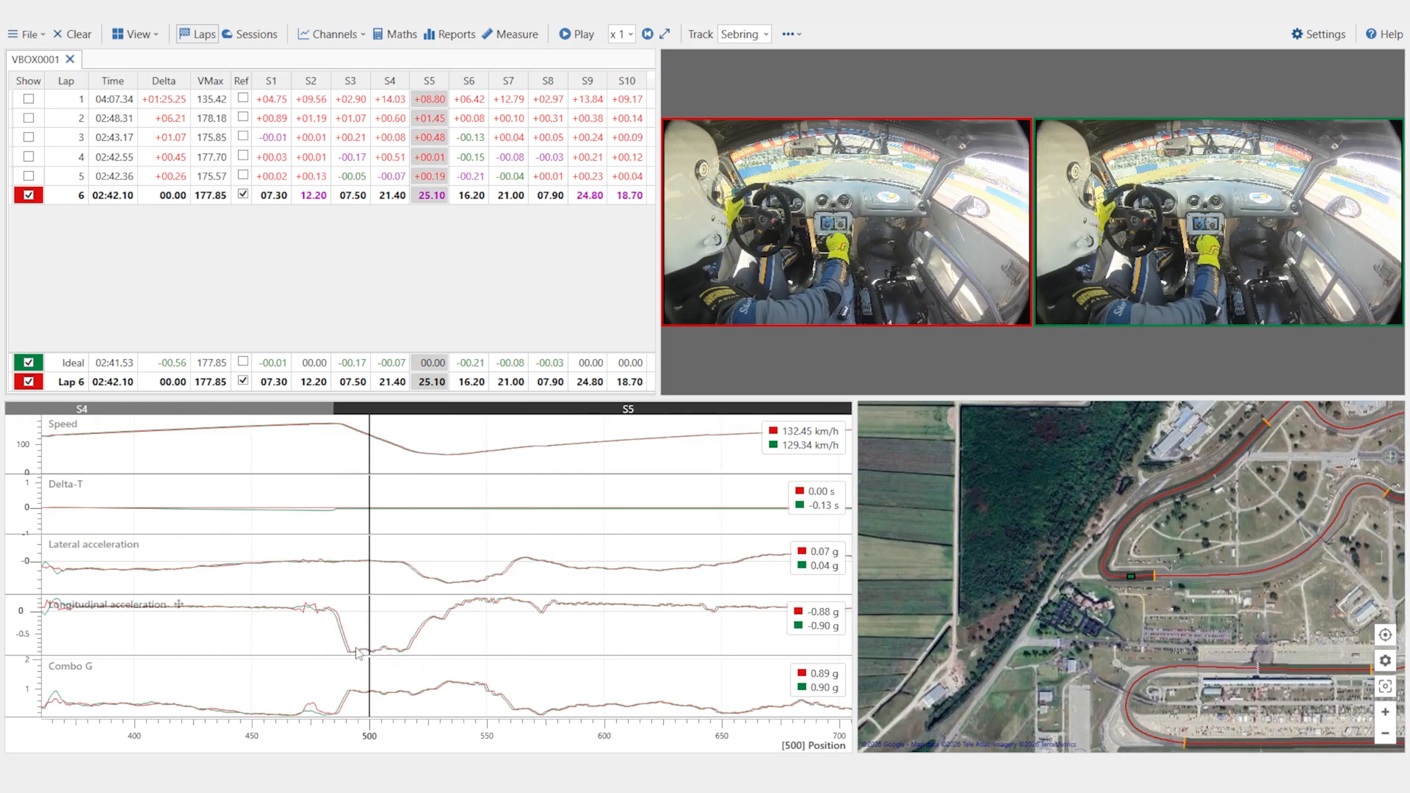
left_click(354, 651)
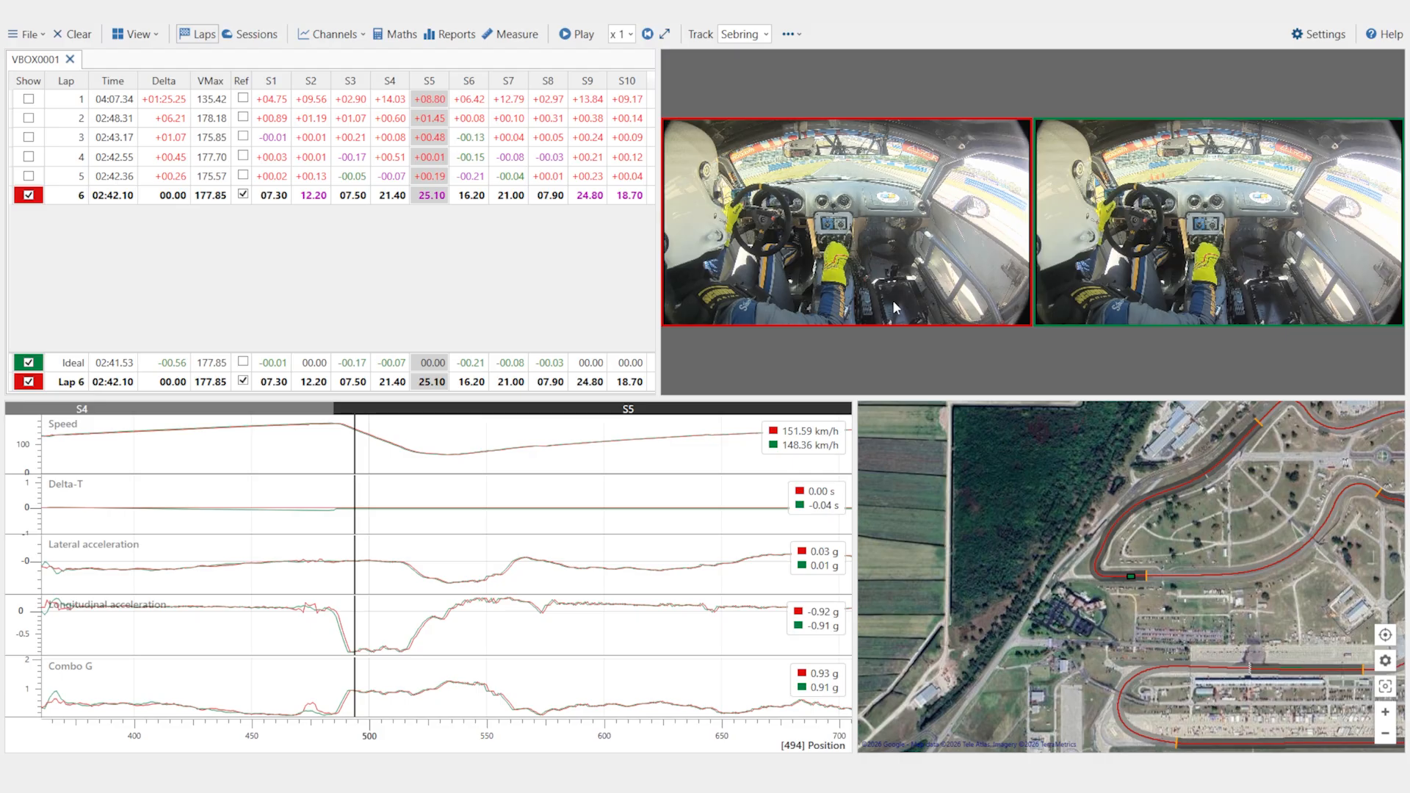
left_click(459, 584)
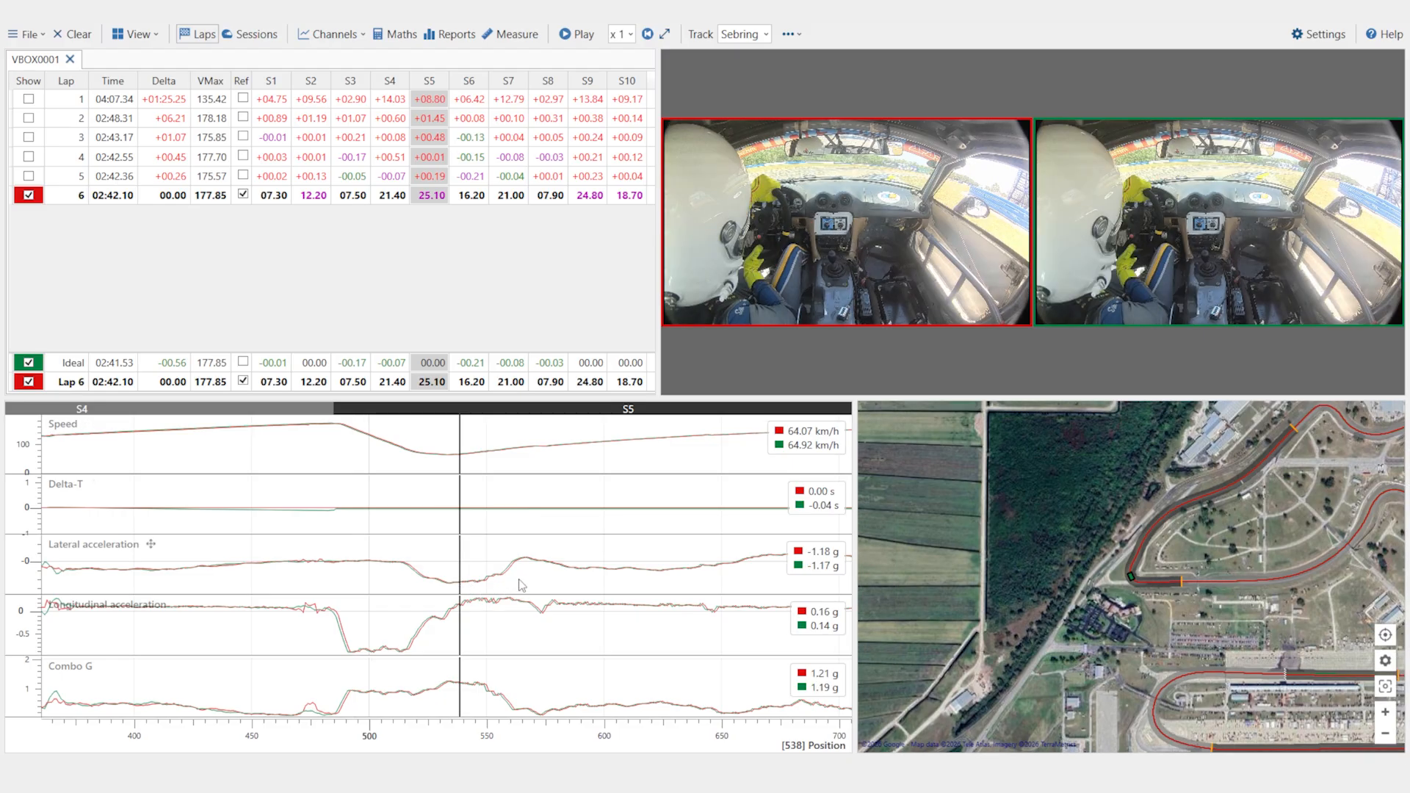
left_click(537, 620)
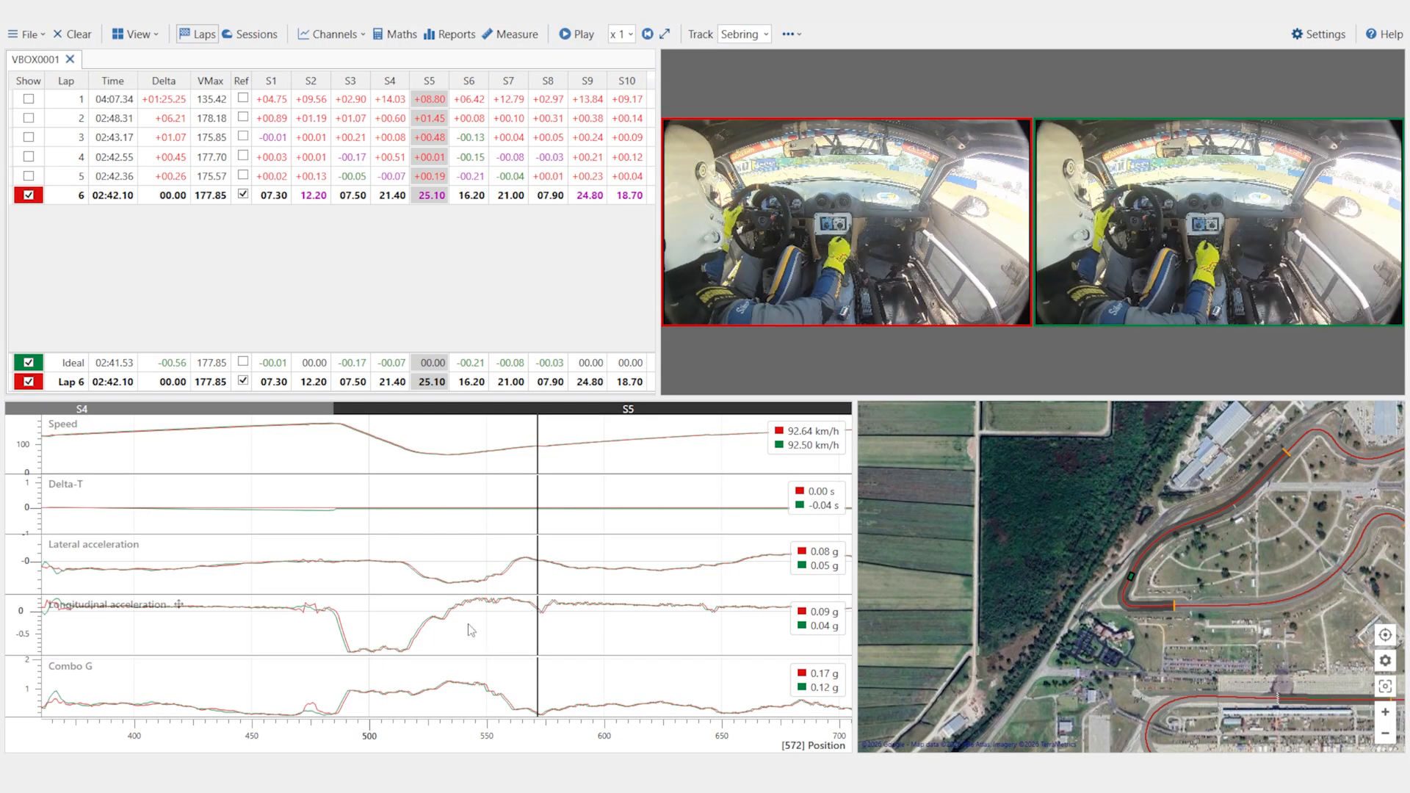
left_click(356, 684)
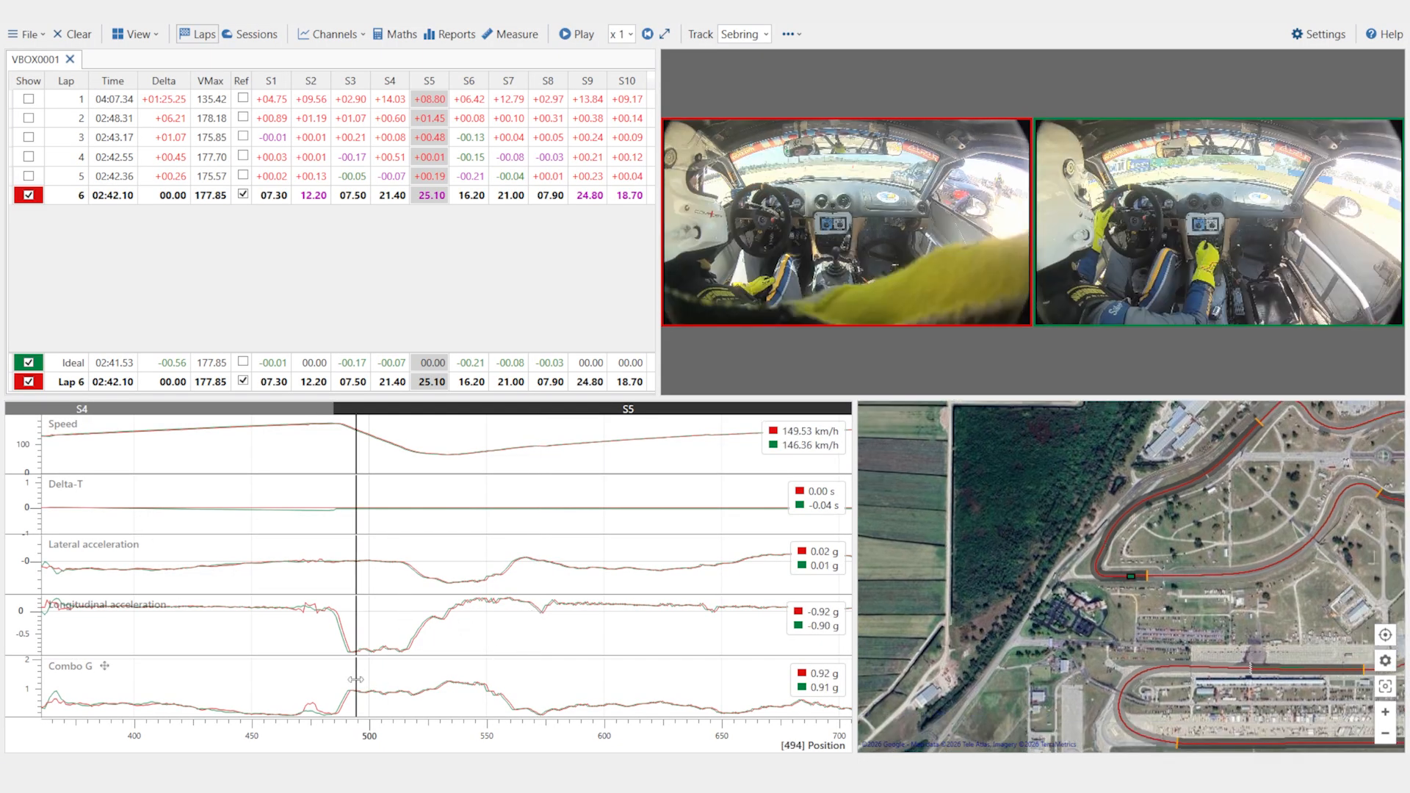
left_click(350, 666)
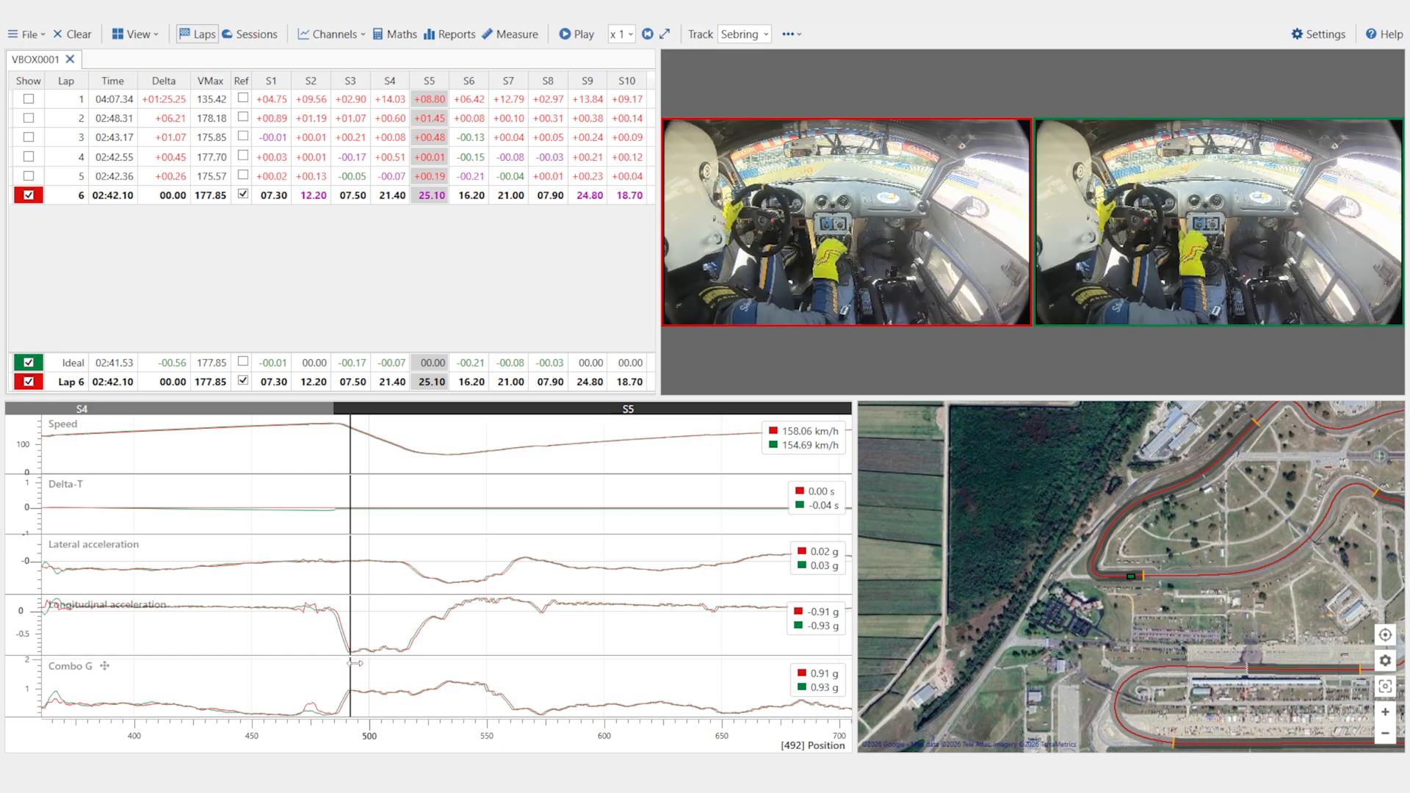
- Trace the S5 corner's transition from the end of straight-line braking to peak lateral acceleration
left_click_drag(355, 664, 402, 672)
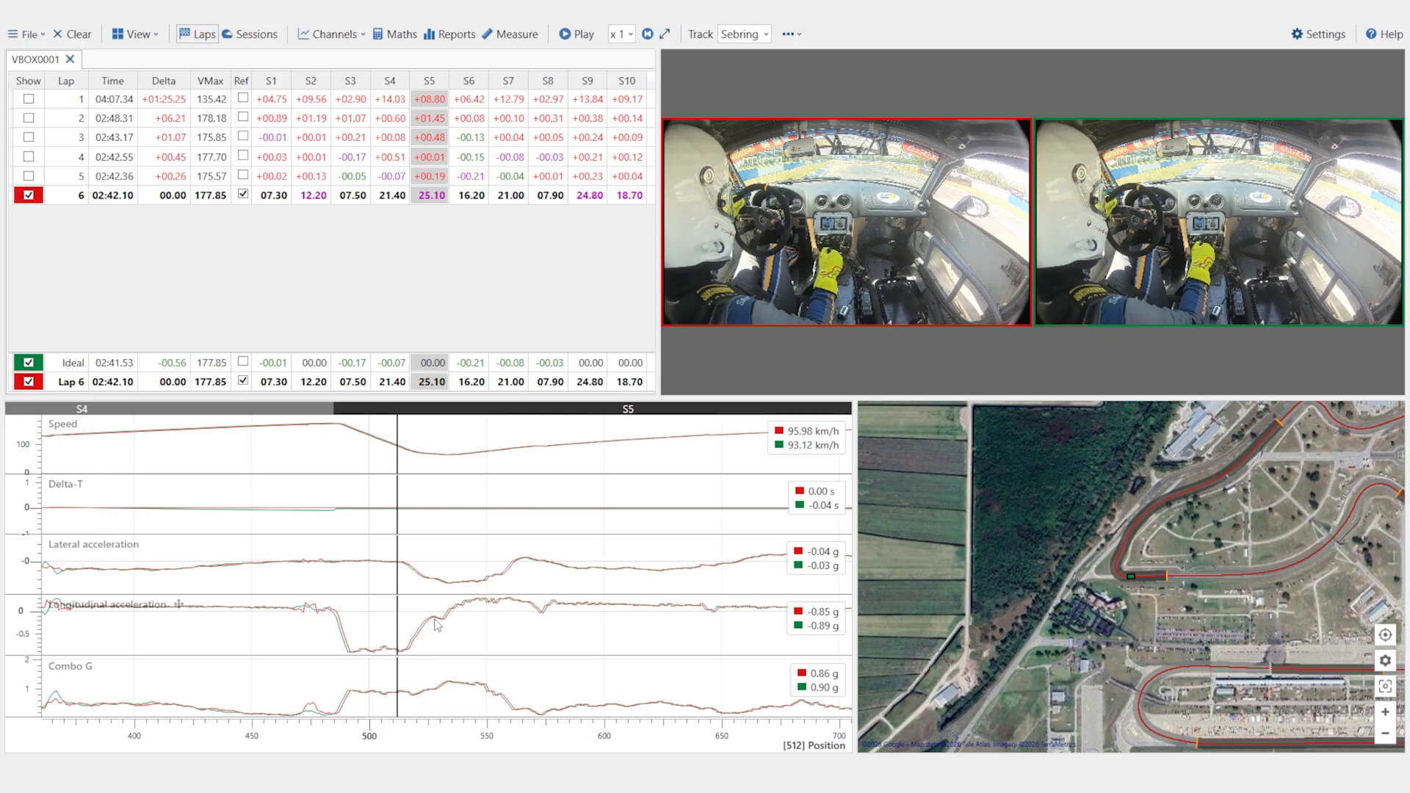
left_click(464, 589)
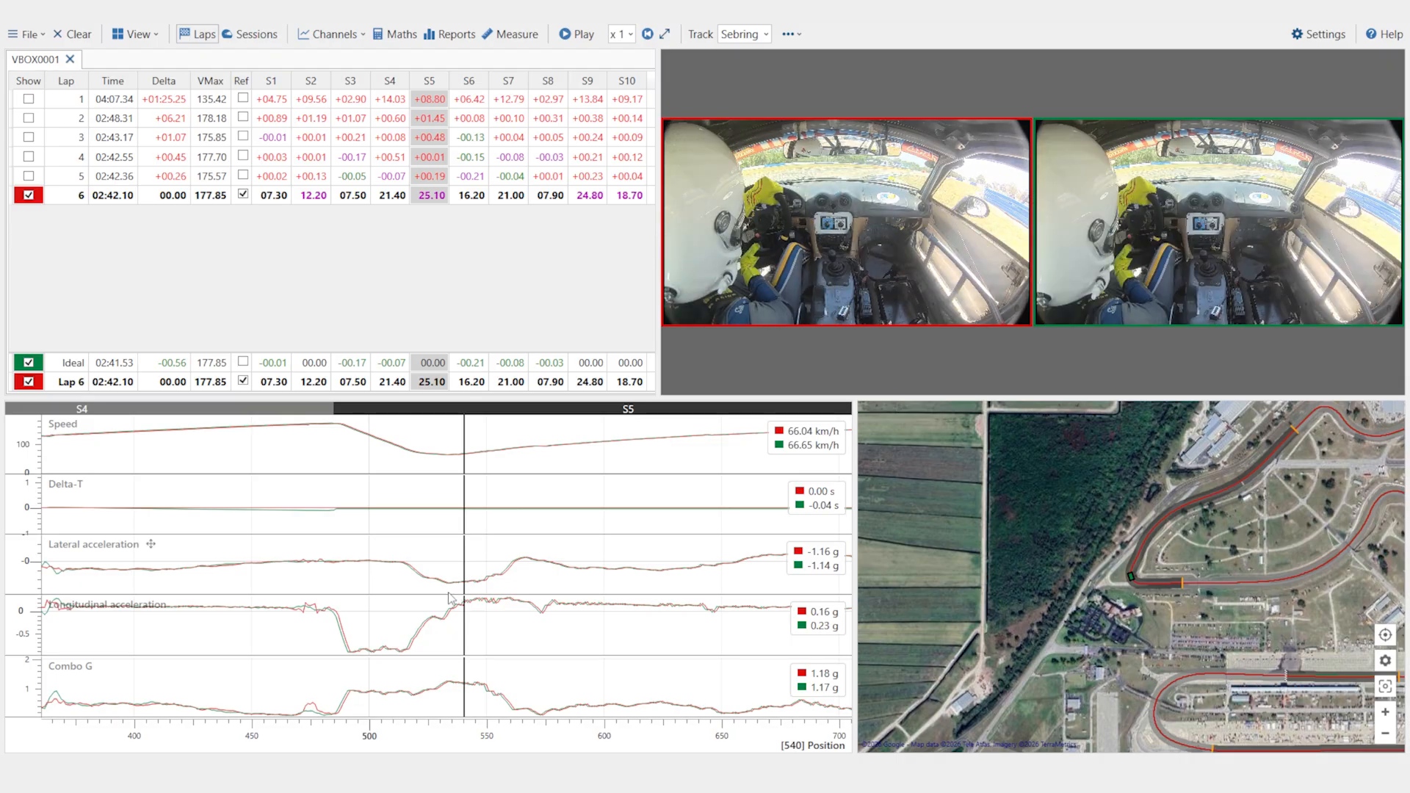
left_click(407, 644)
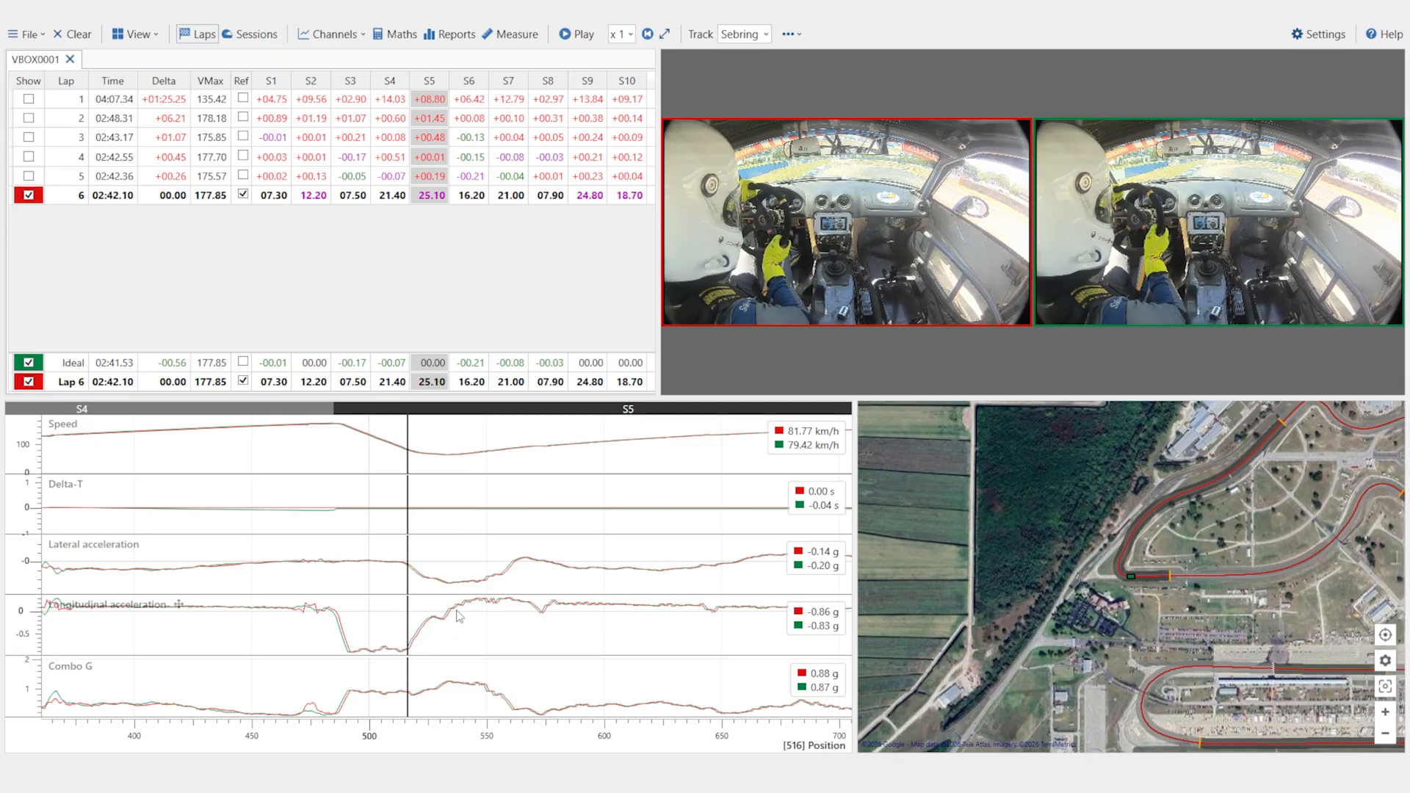
left_click(457, 612)
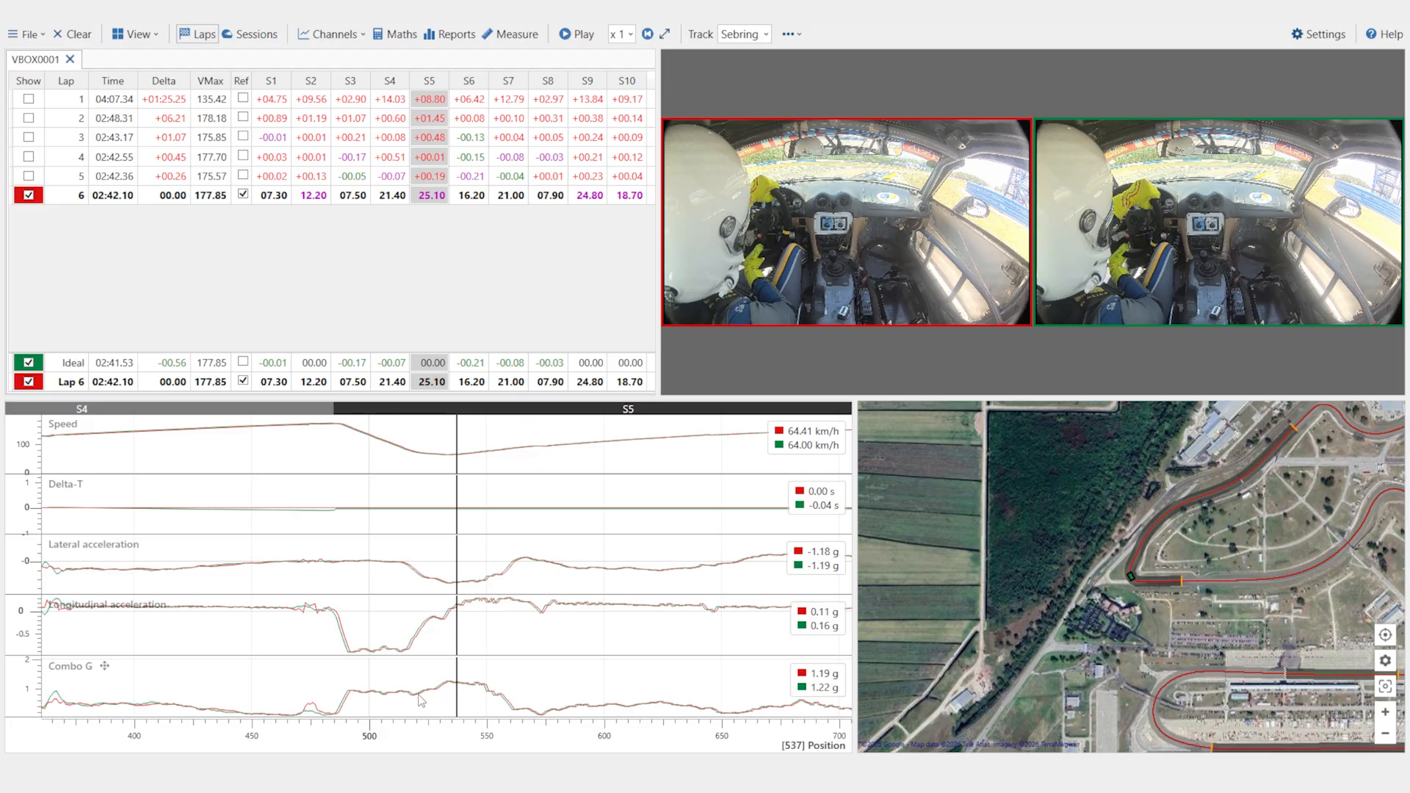
- Compare Combo G at the S5 corner's braking, turn-in and peak cornering points
left_click(447, 684)
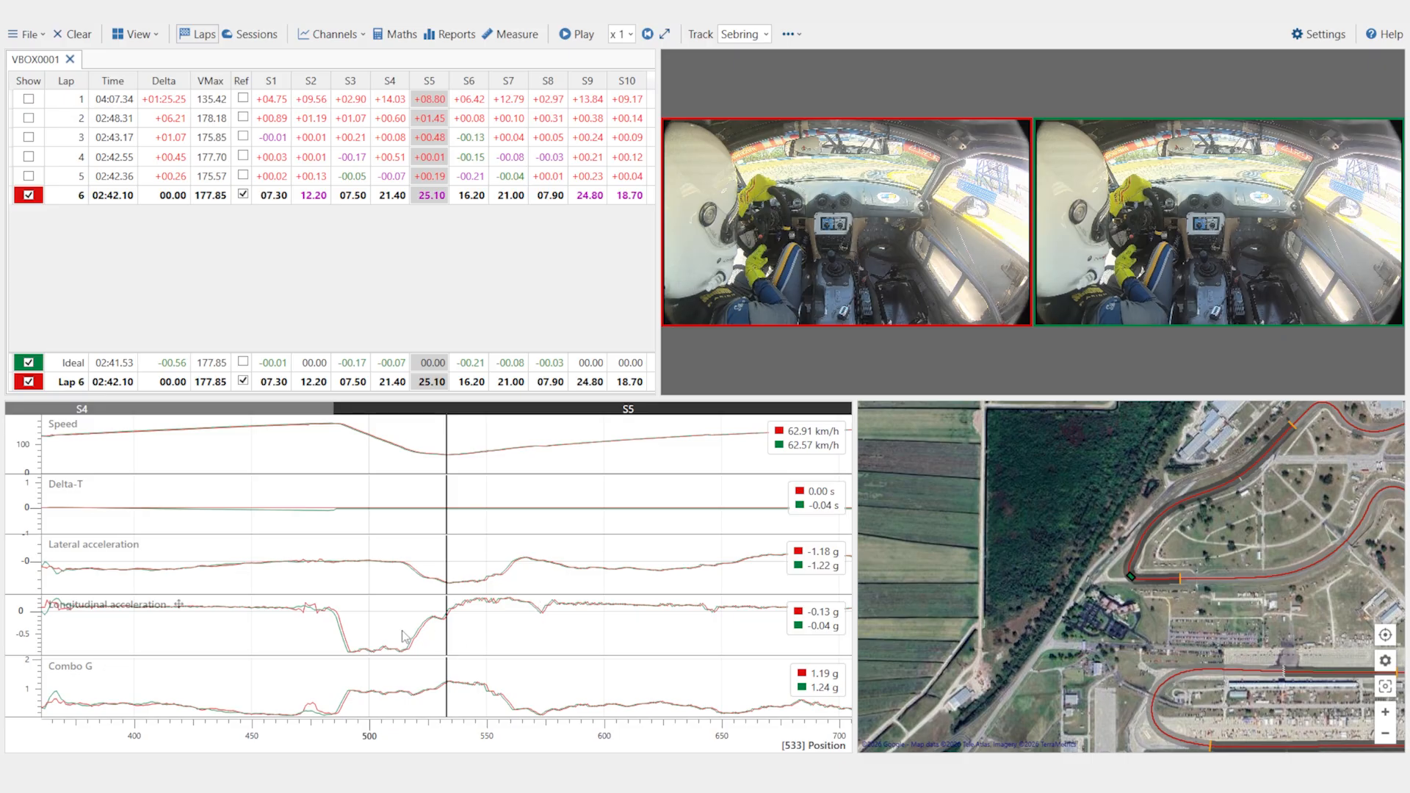
left_click(408, 693)
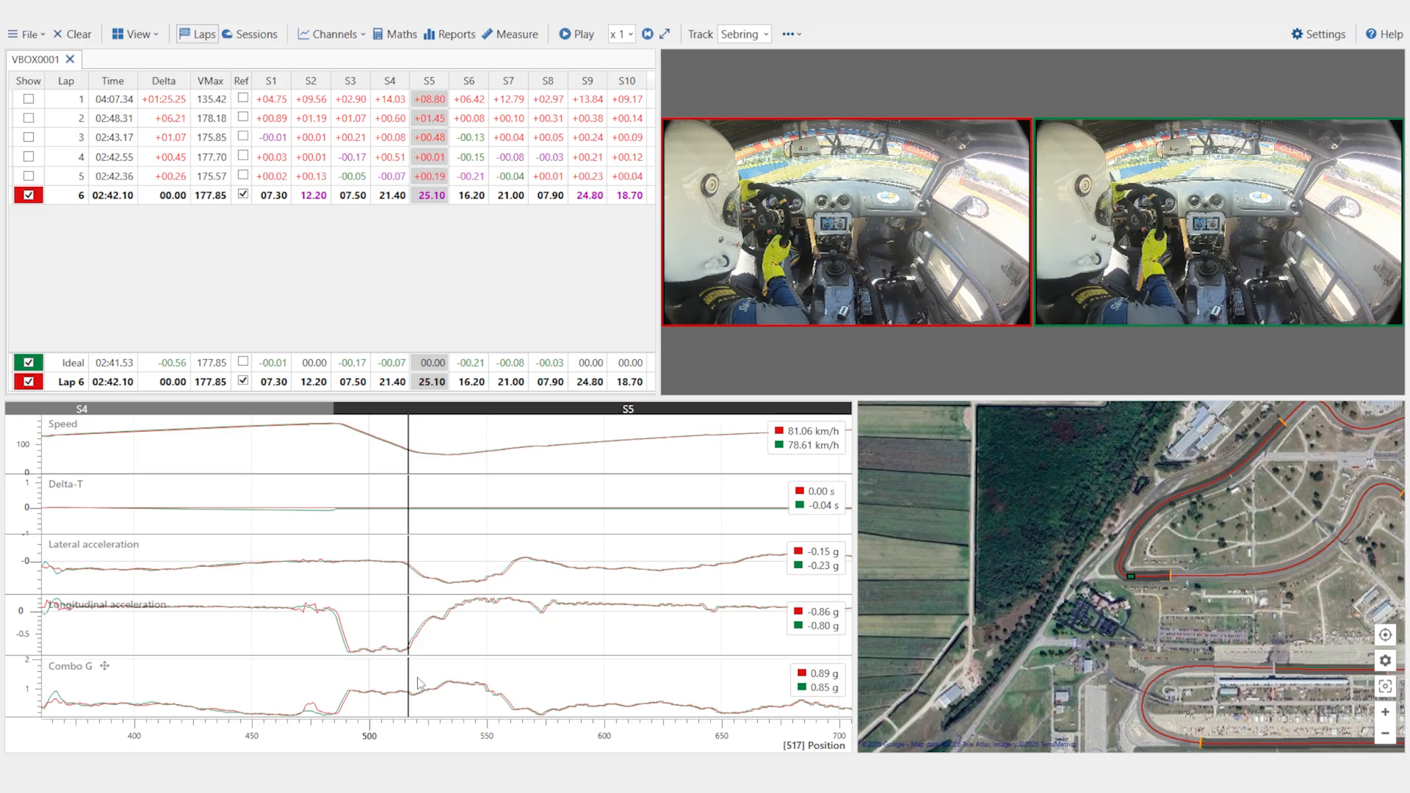
left_click(445, 687)
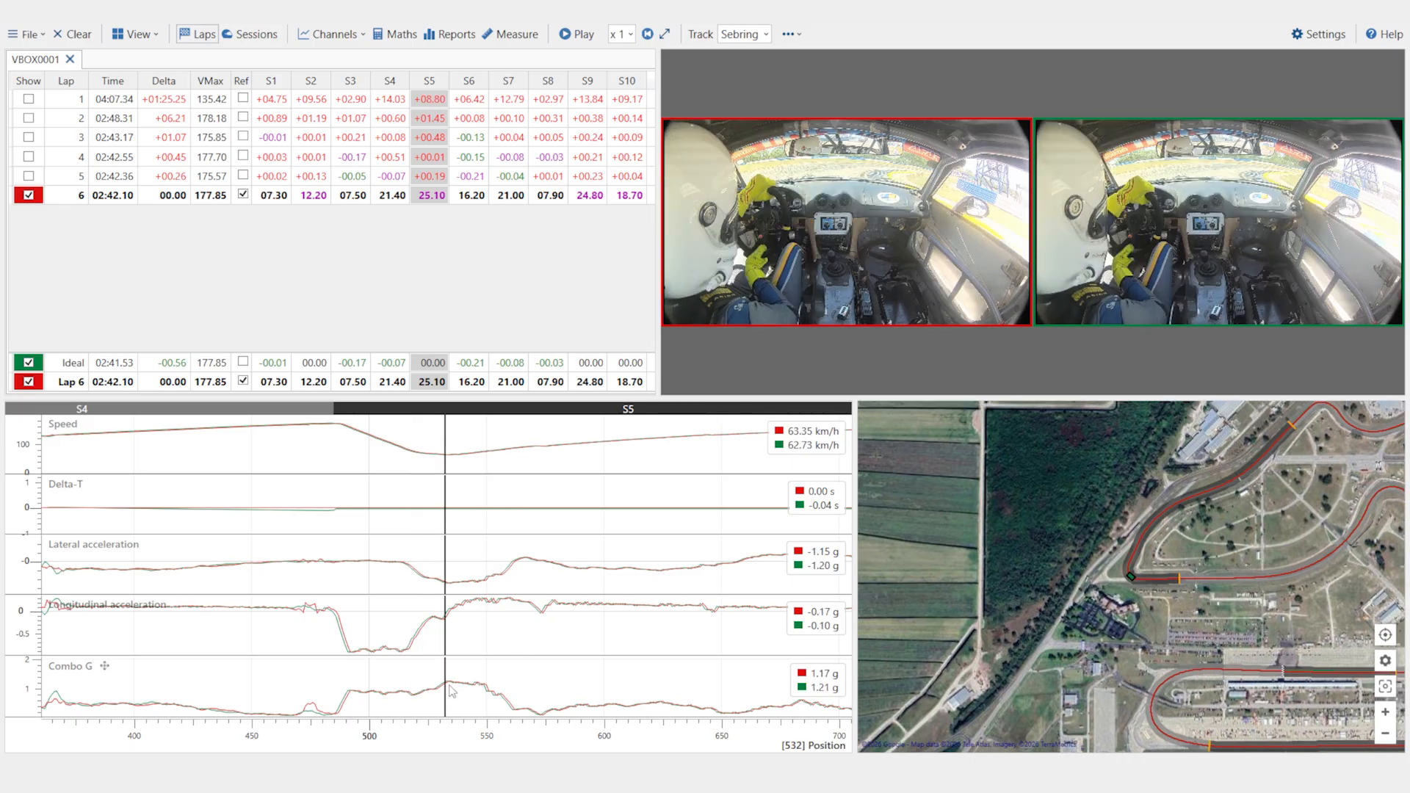
left_click(381, 710)
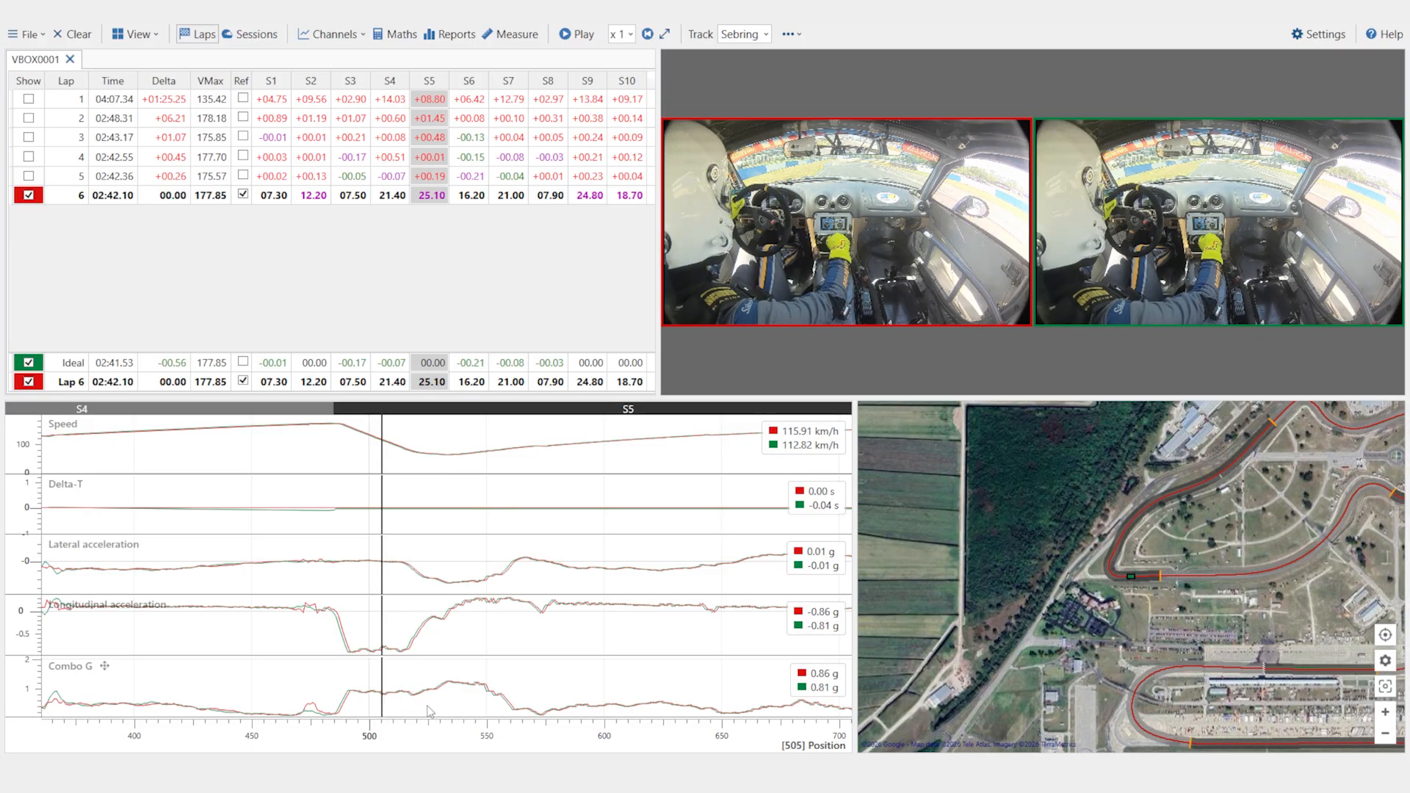
left_click(454, 709)
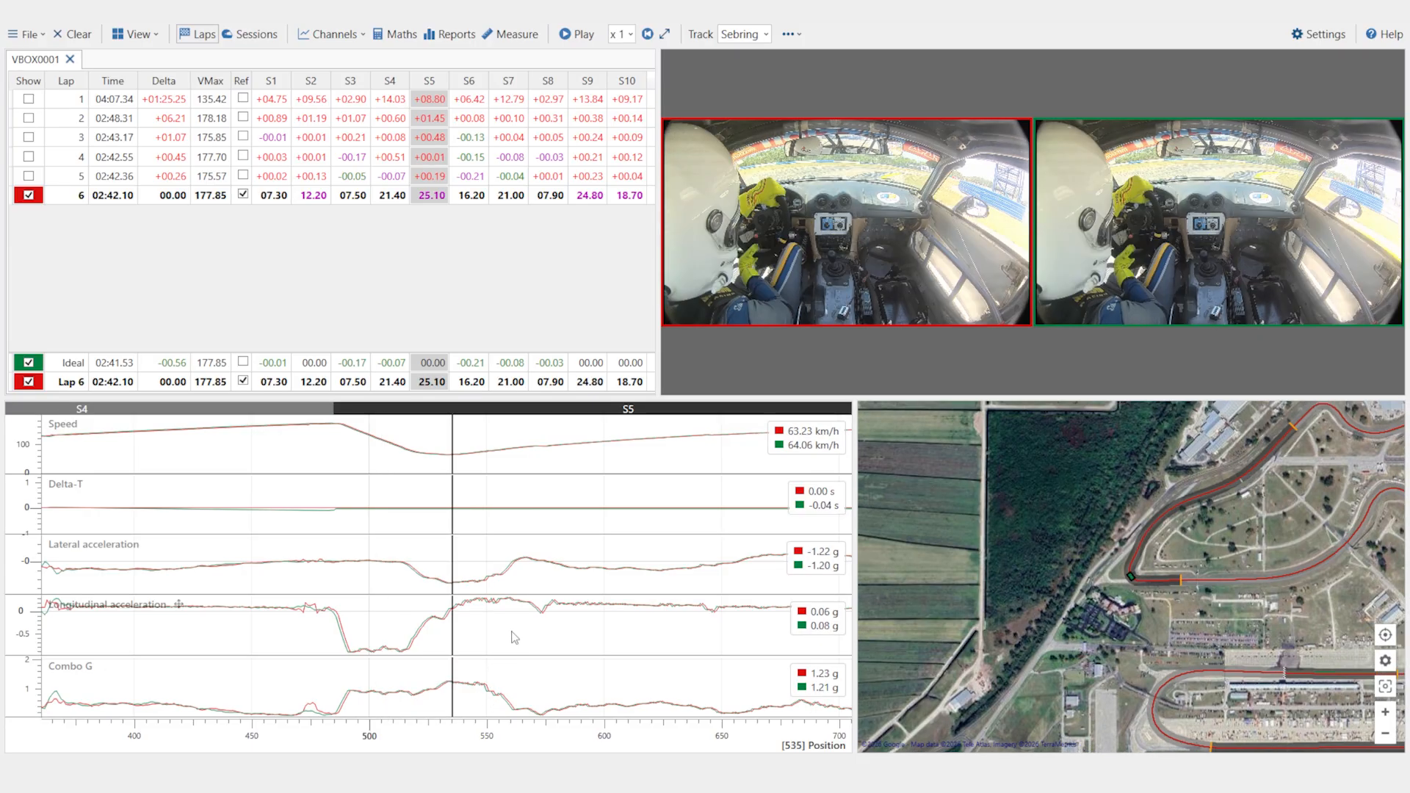
- Zoom the graphs back out to the full lap and inspect the traces through the latter part of S7
scroll(510, 636, "down", 2)
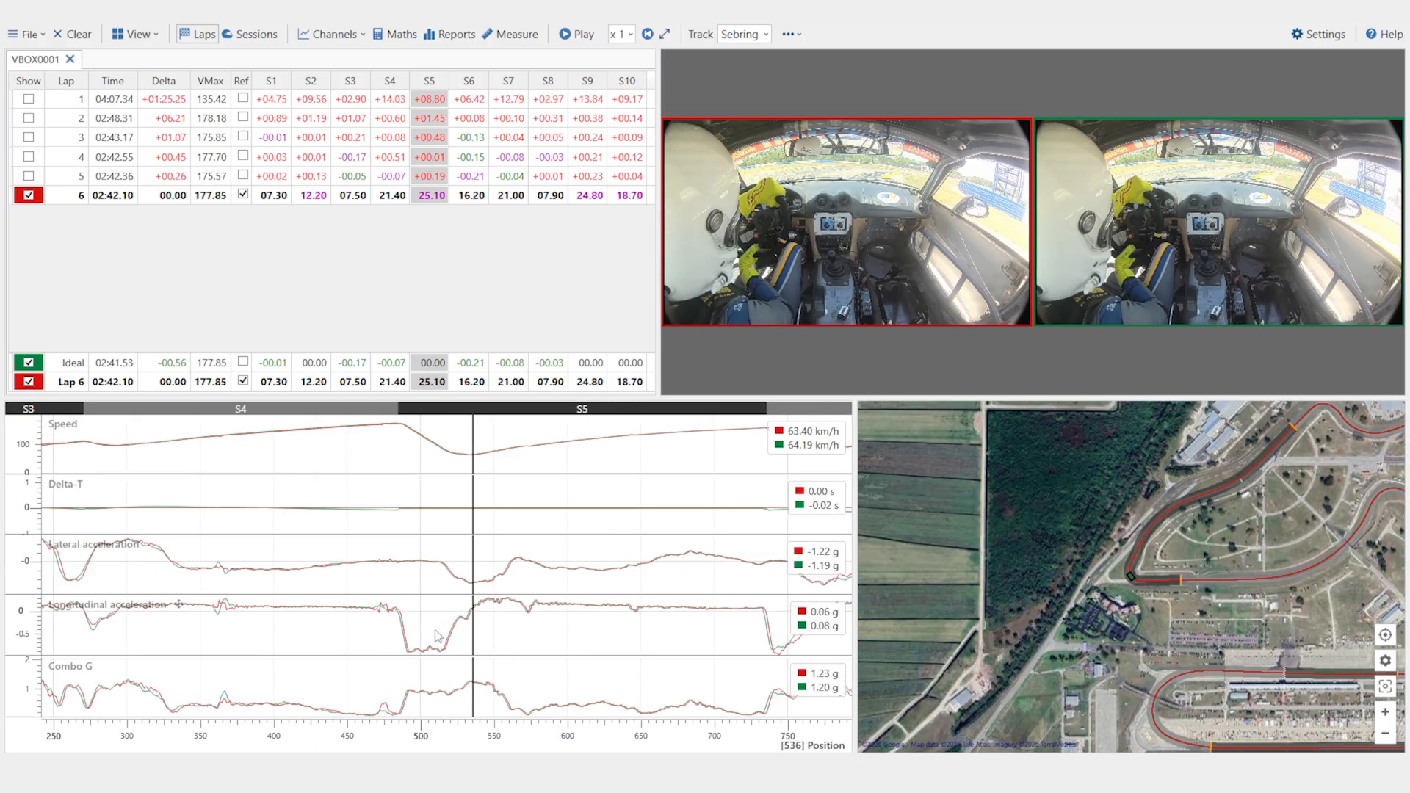
scroll(426, 644, "down", 1)
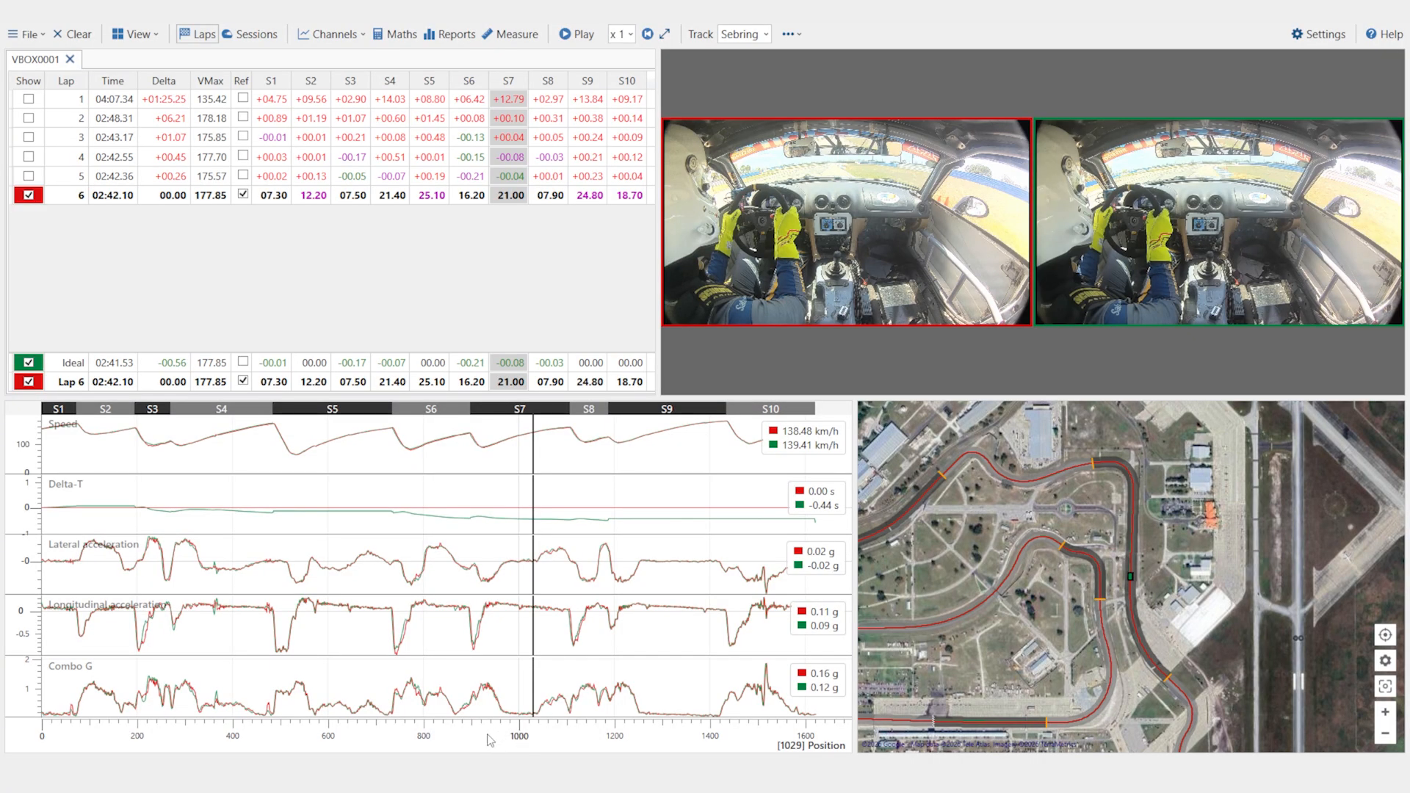
left_click_drag(535, 685, 567, 634)
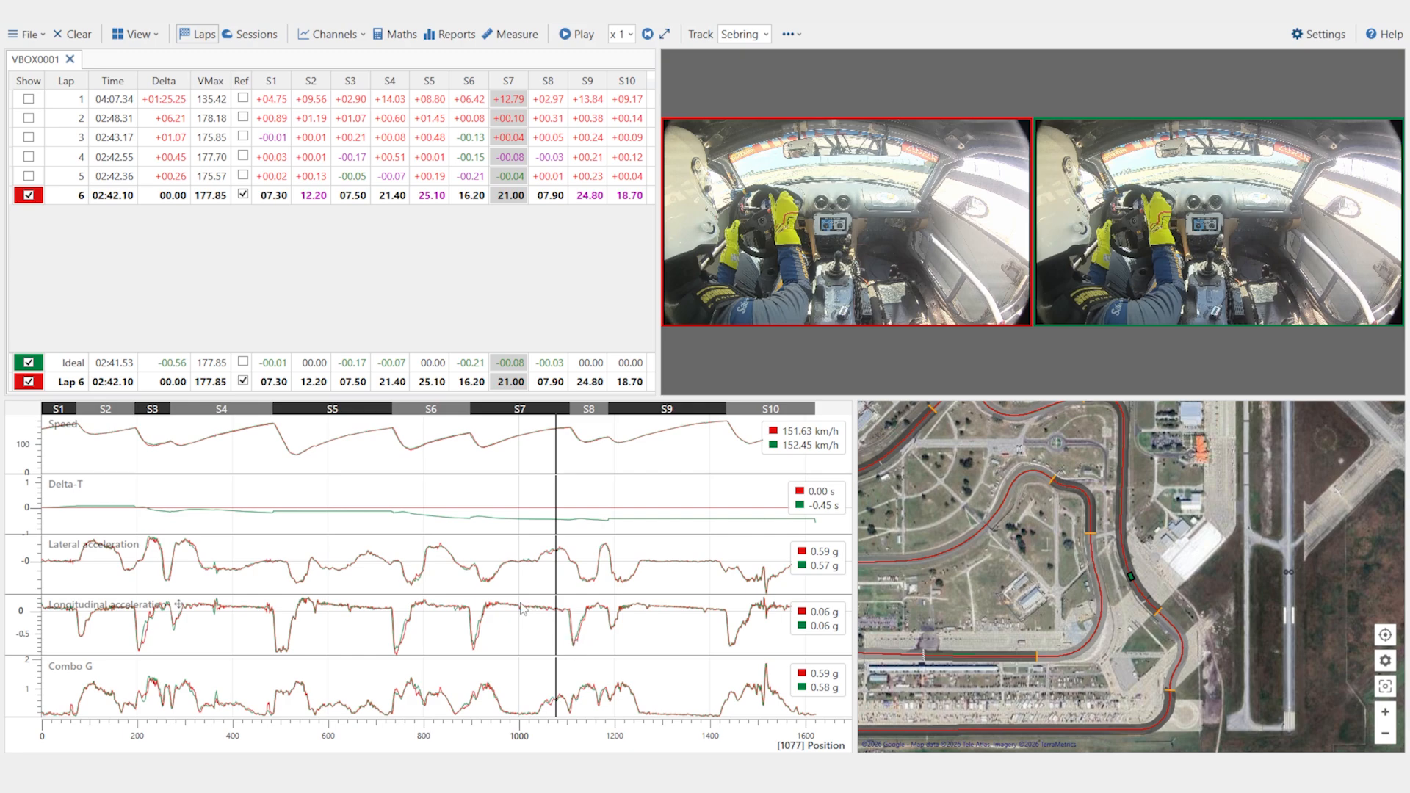
- Inspect the lap 6 and ideal lap traces at the start of S8 and along S9
left_click(570, 651)
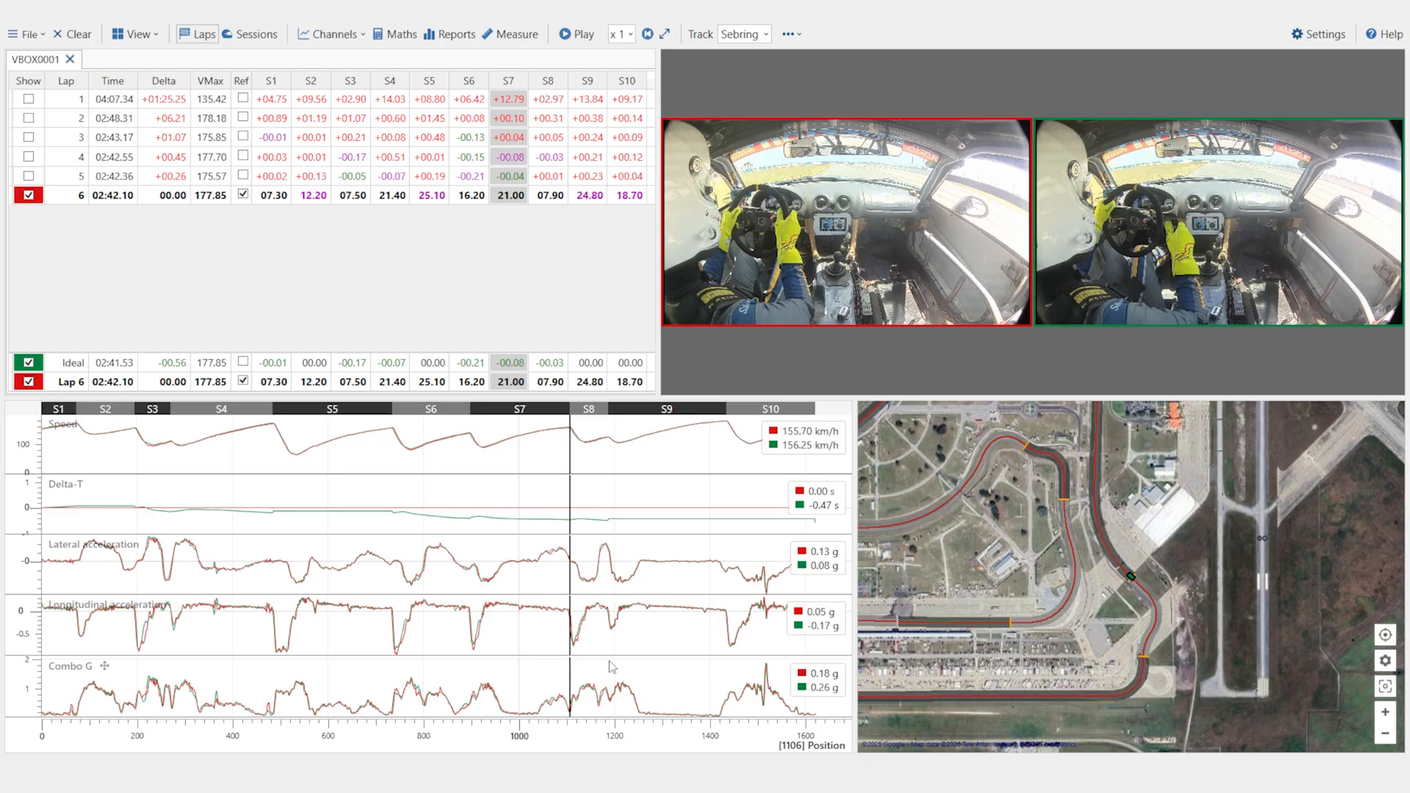
left_click(632, 653)
left_click(689, 636)
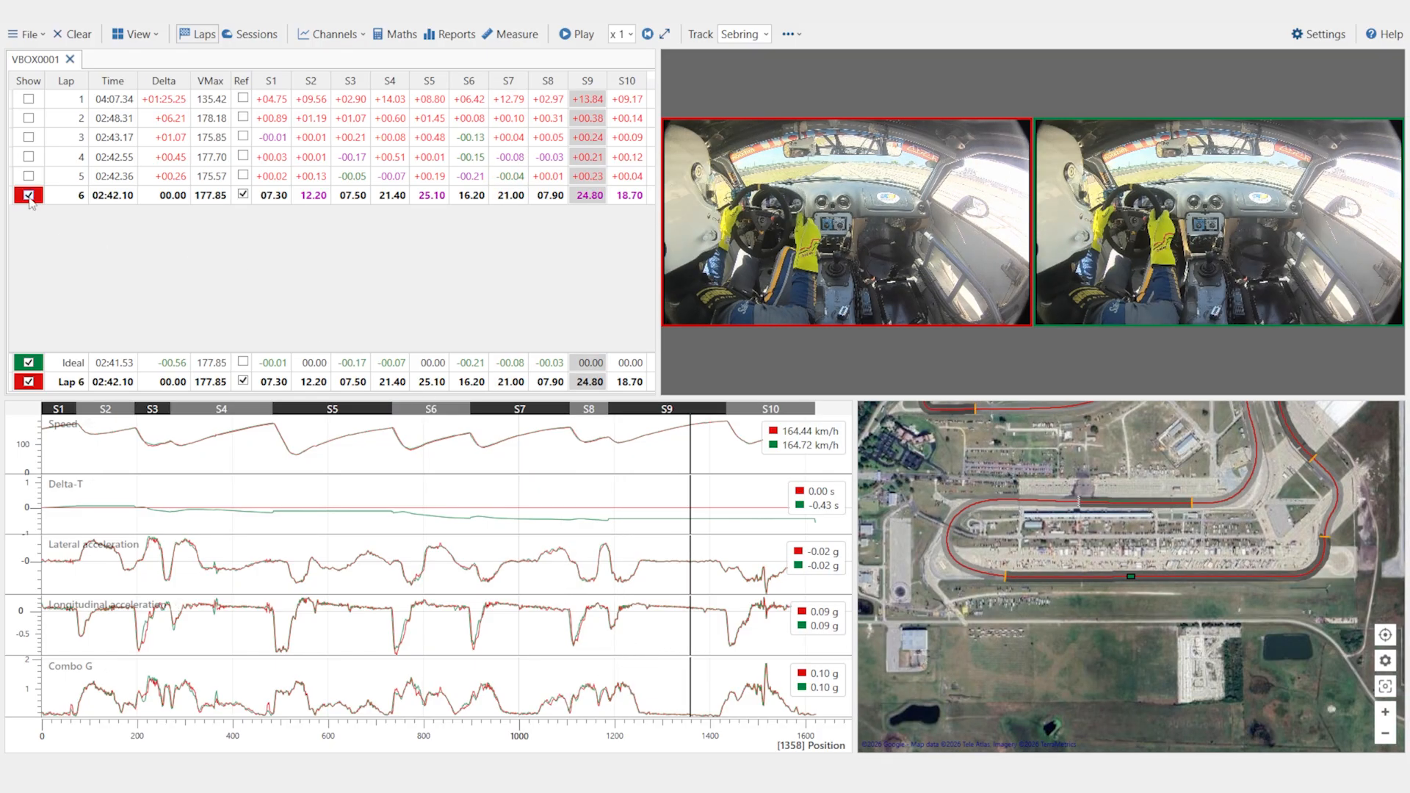
- Hide the ideal lap and show lap 3 for comparison with lap 6
left_click(28, 363)
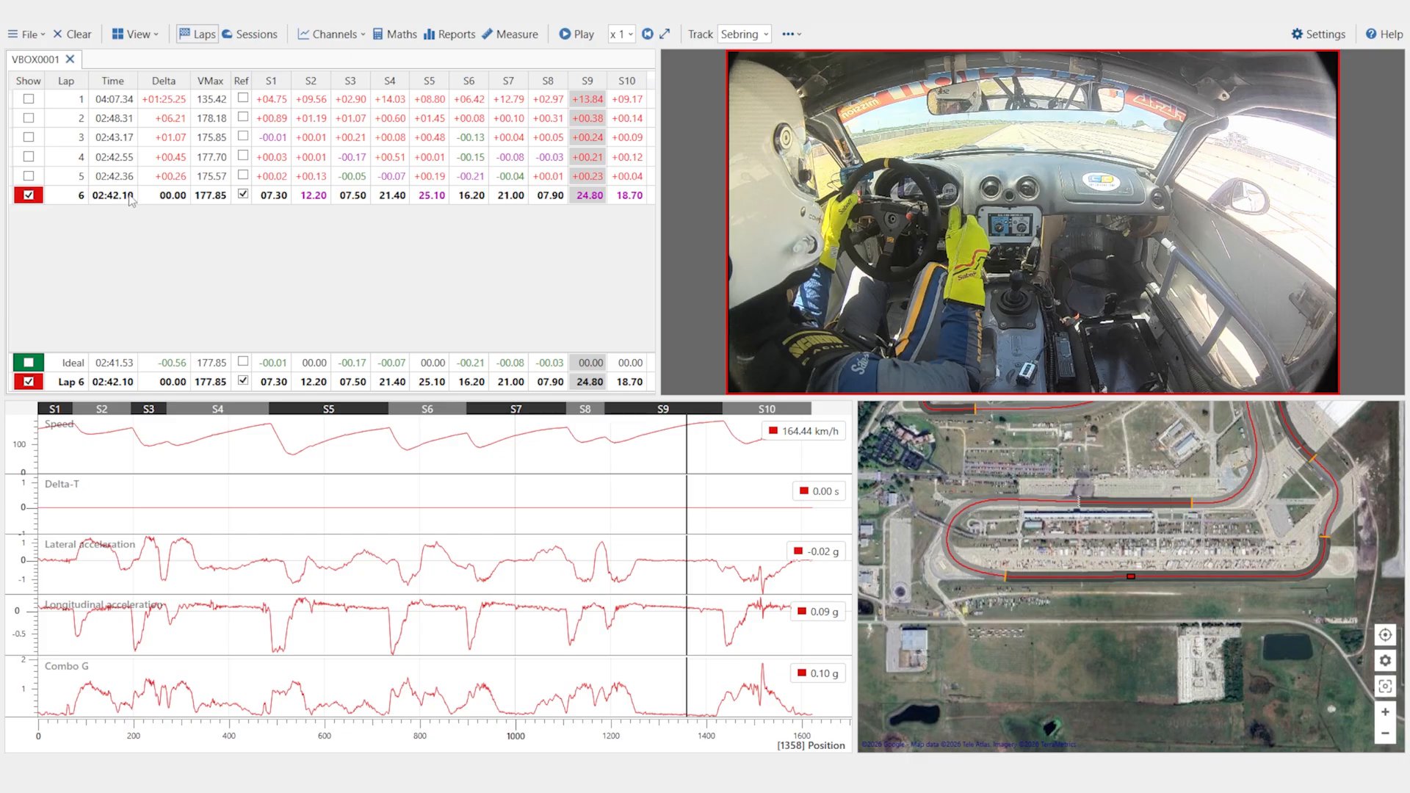
left_click(28, 138)
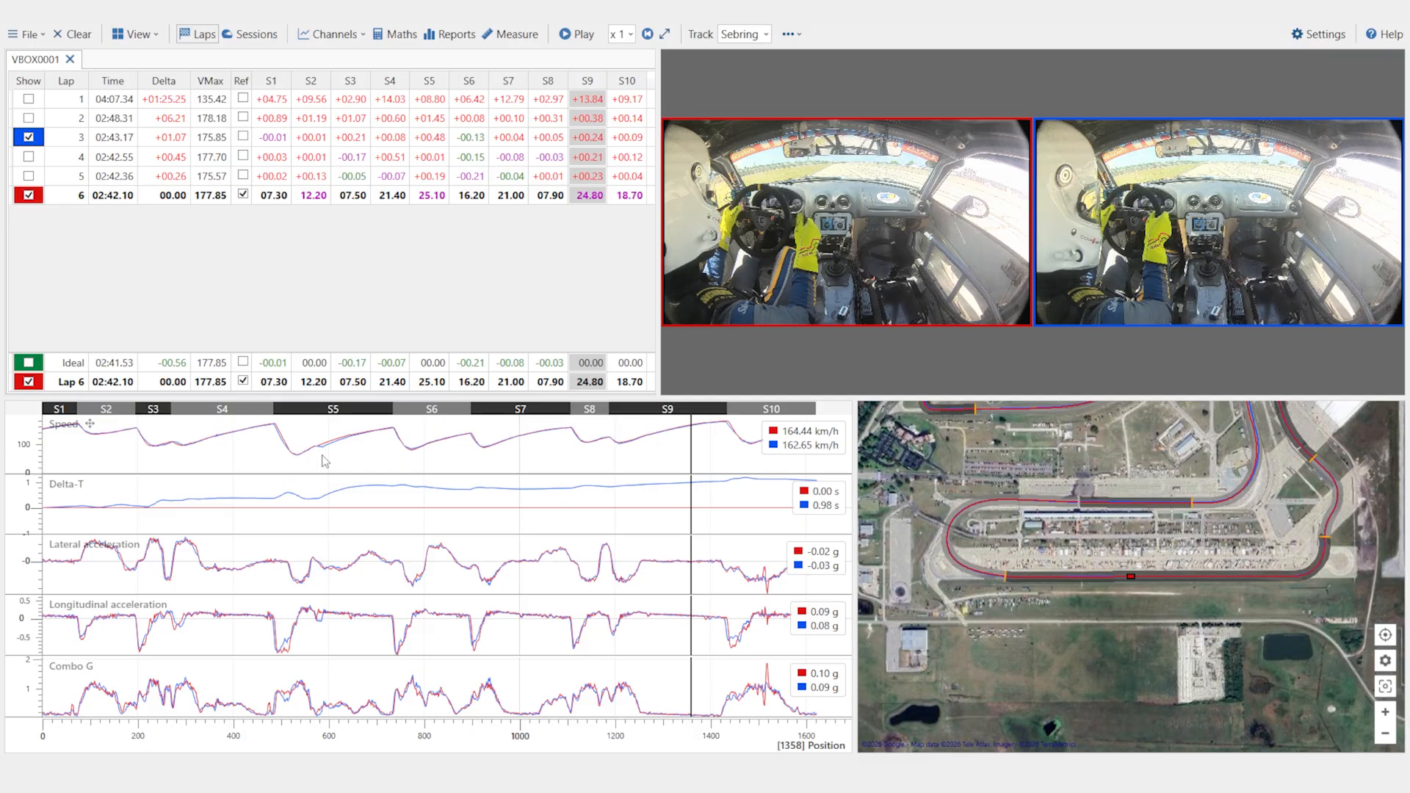
- Compare the speed of laps 6 and 3 at the S5 braking point, mid-corner and corner exit
left_click_drag(323, 455, 352, 455)
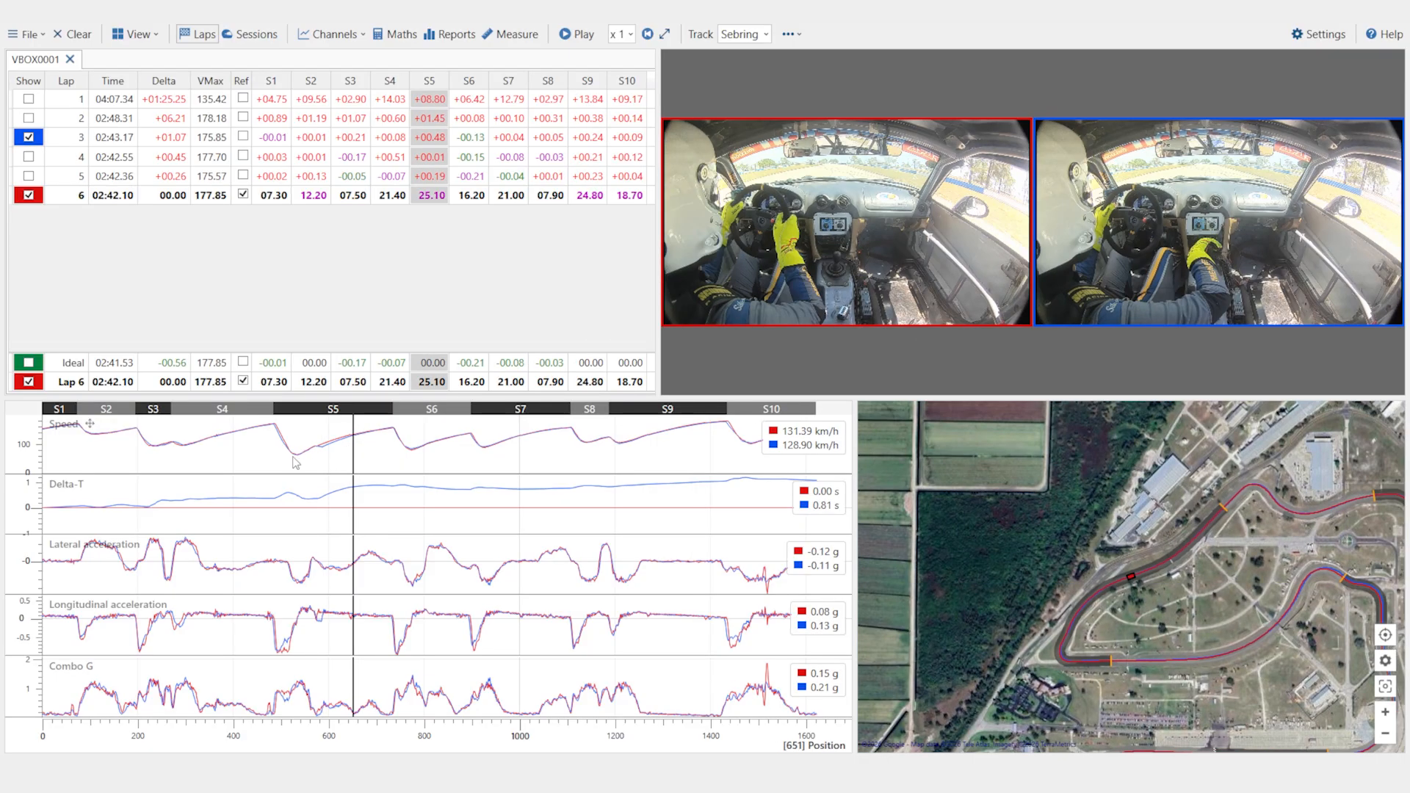
left_click(324, 459)
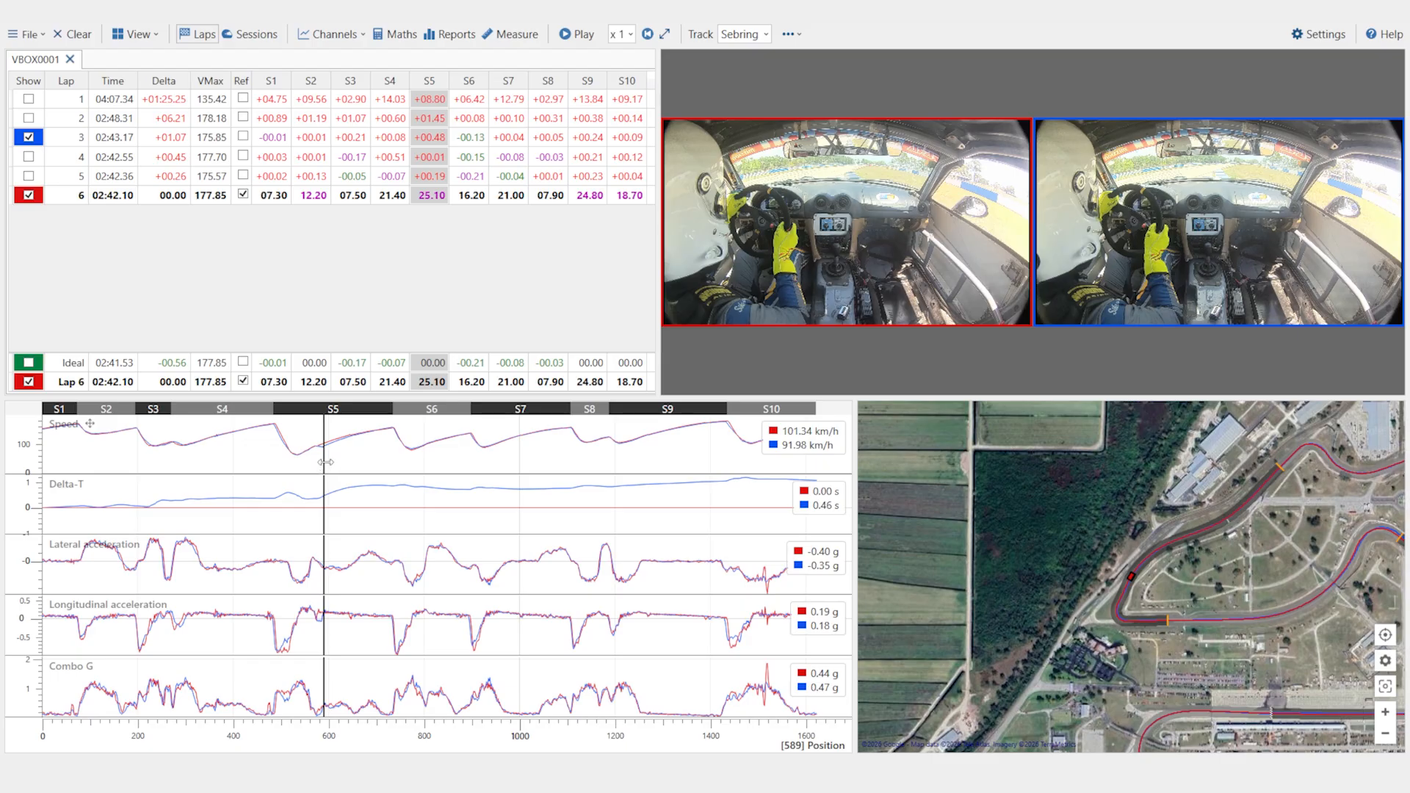
left_click(274, 464)
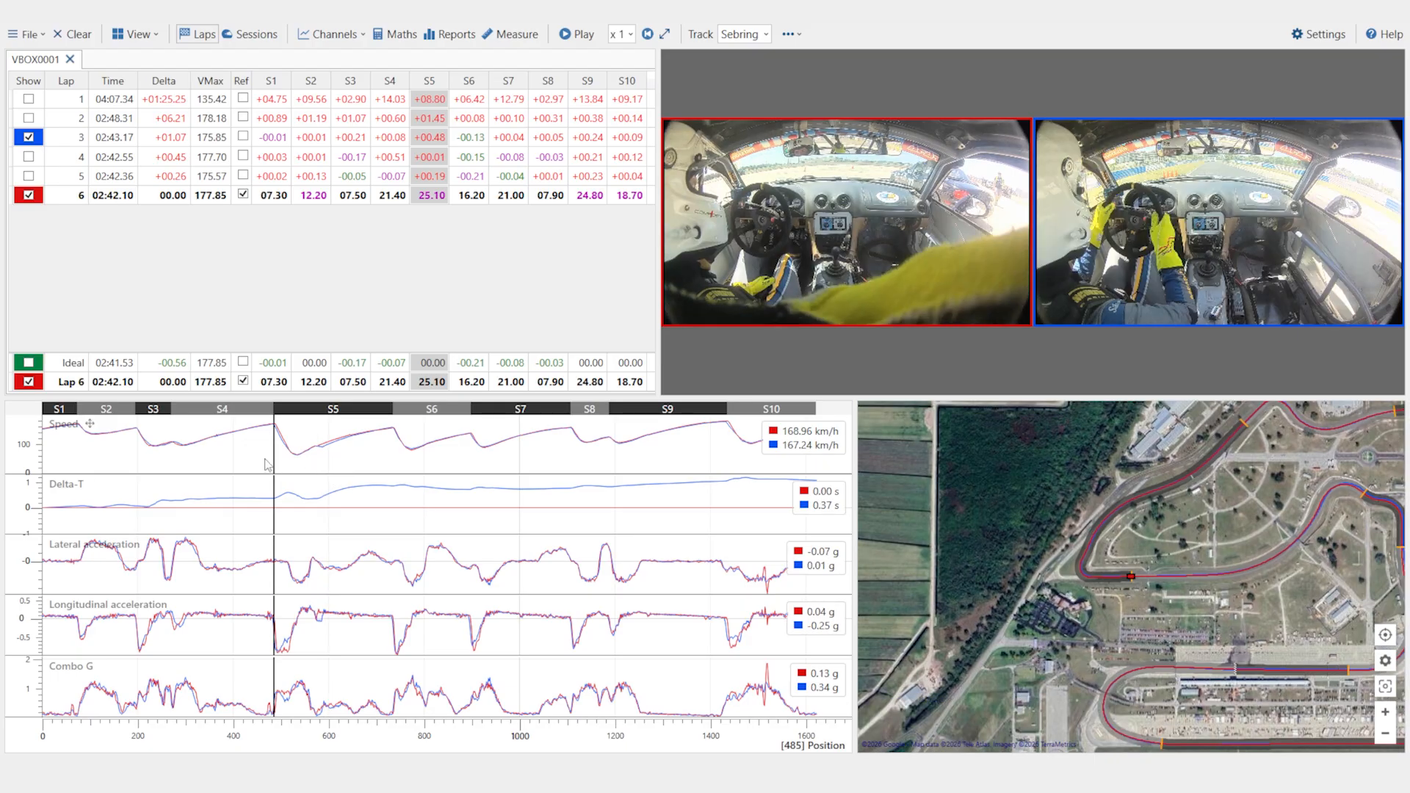
left_click(322, 462)
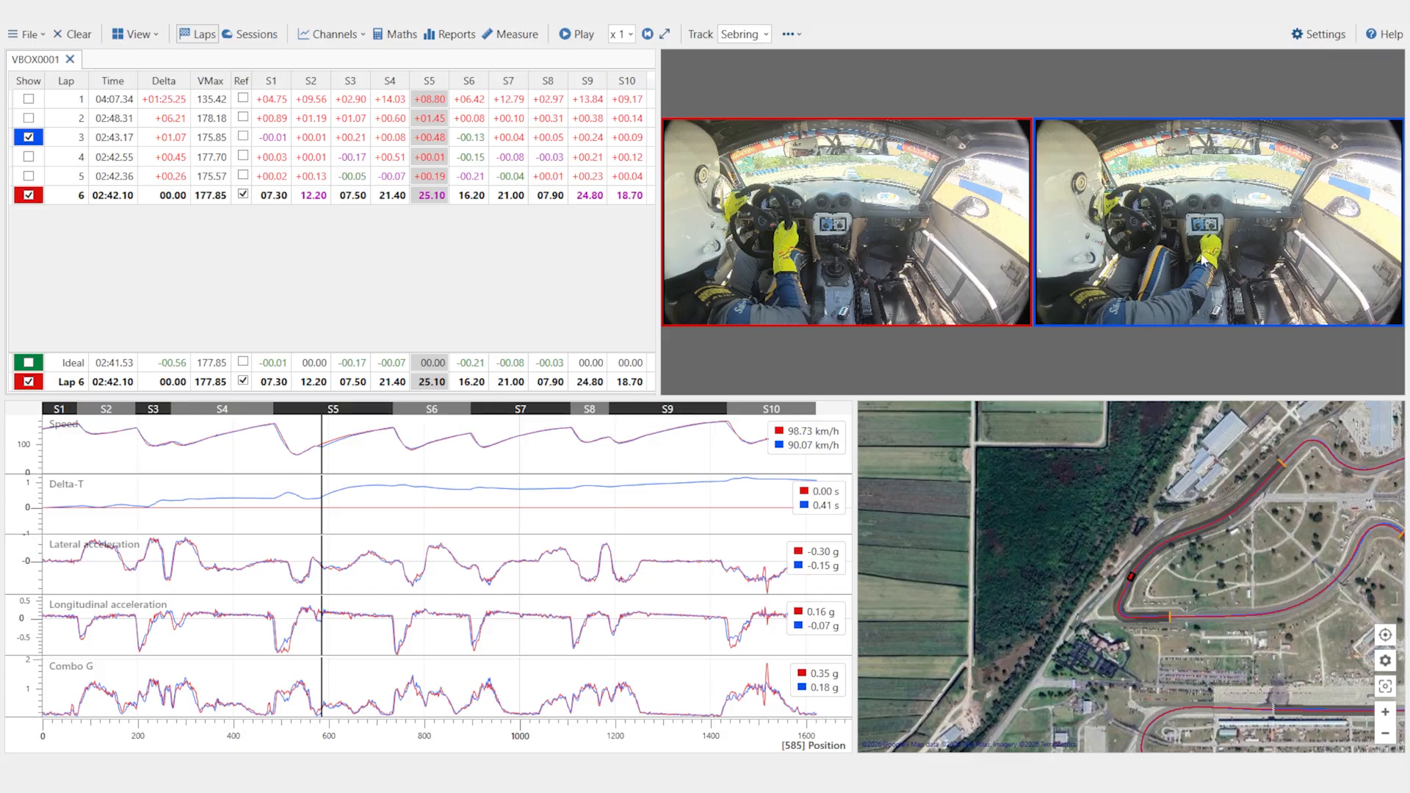
left_click_drag(320, 462, 307, 462)
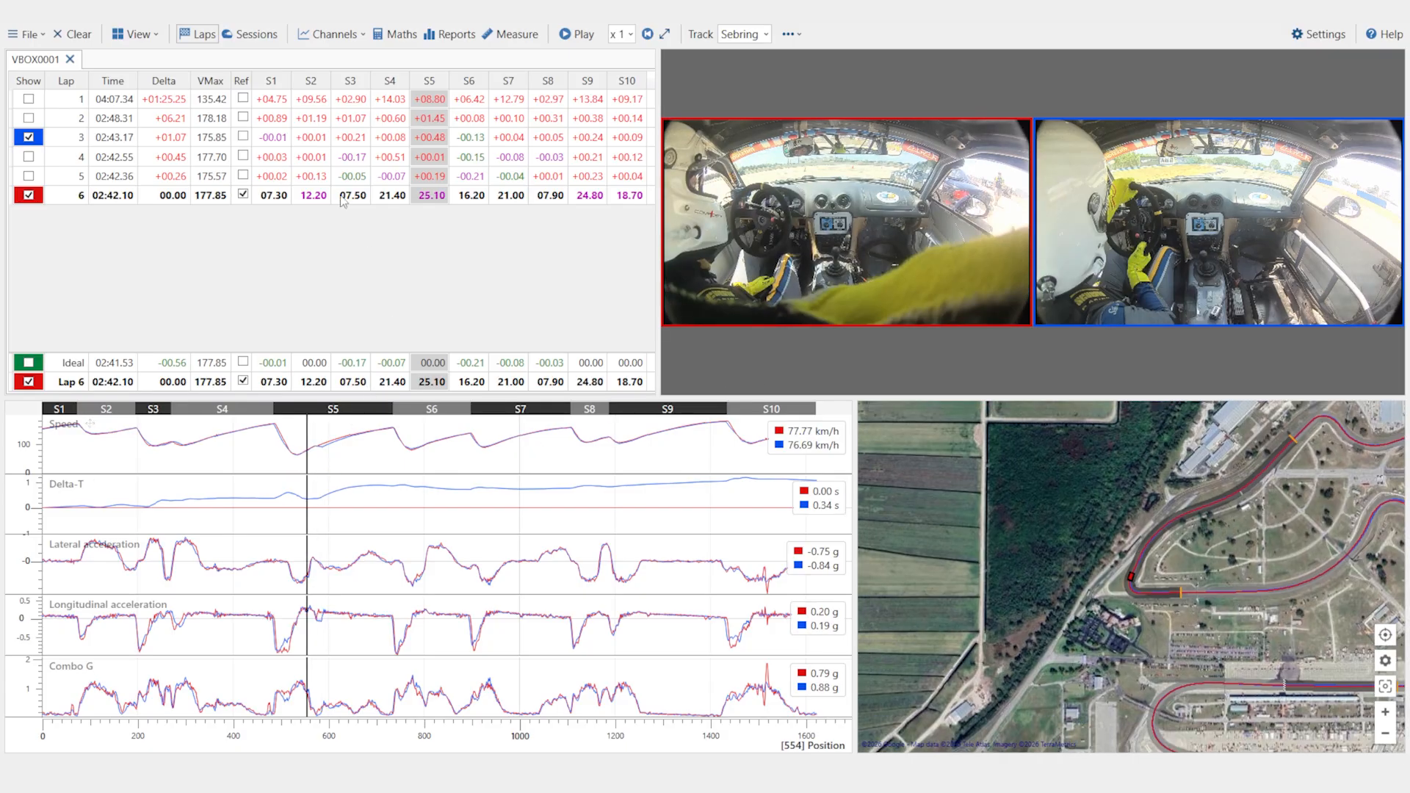
- Play the lap 6 and lap 3 videos through the S5 corner exit, pause, and inspect the speeds further along S5
left_click(568, 43)
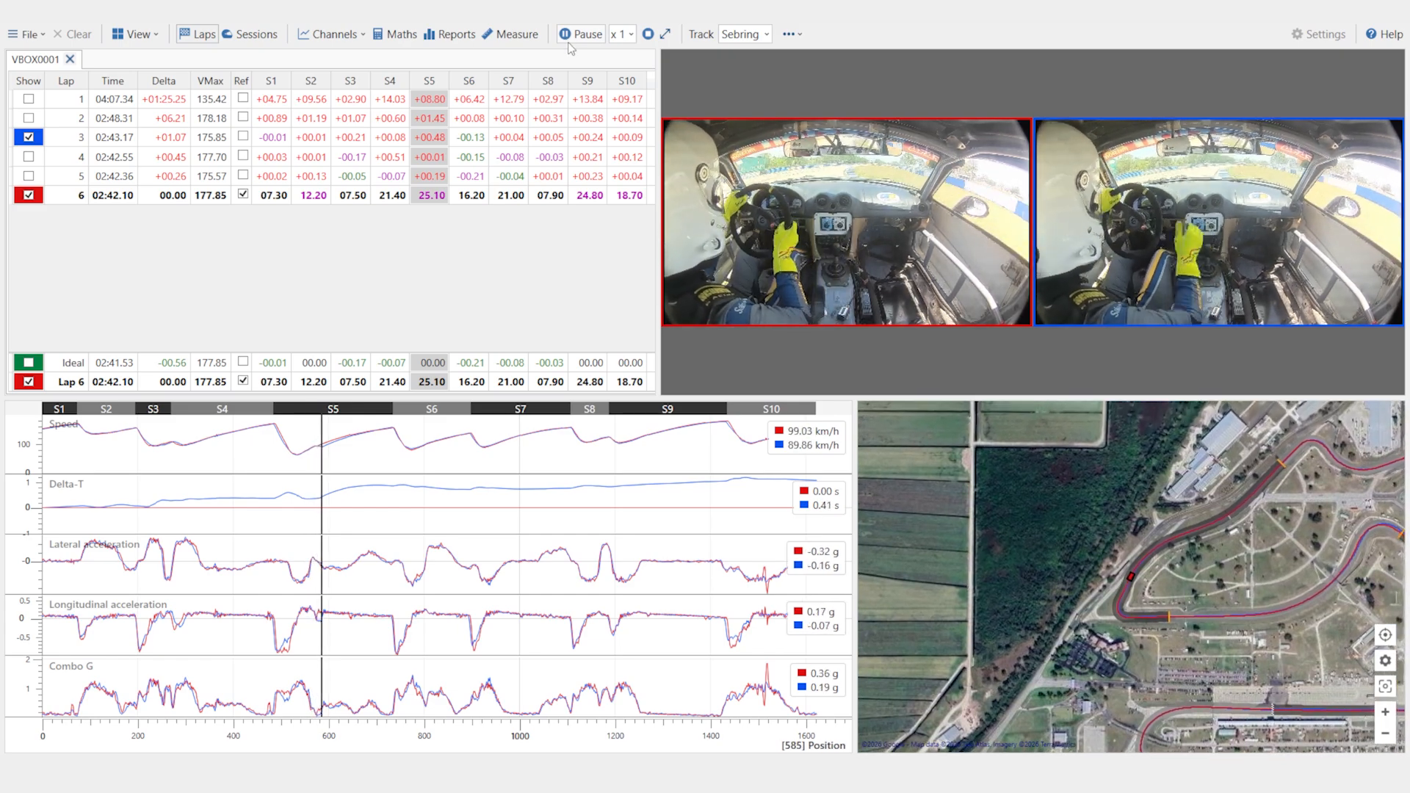
left_click(570, 37)
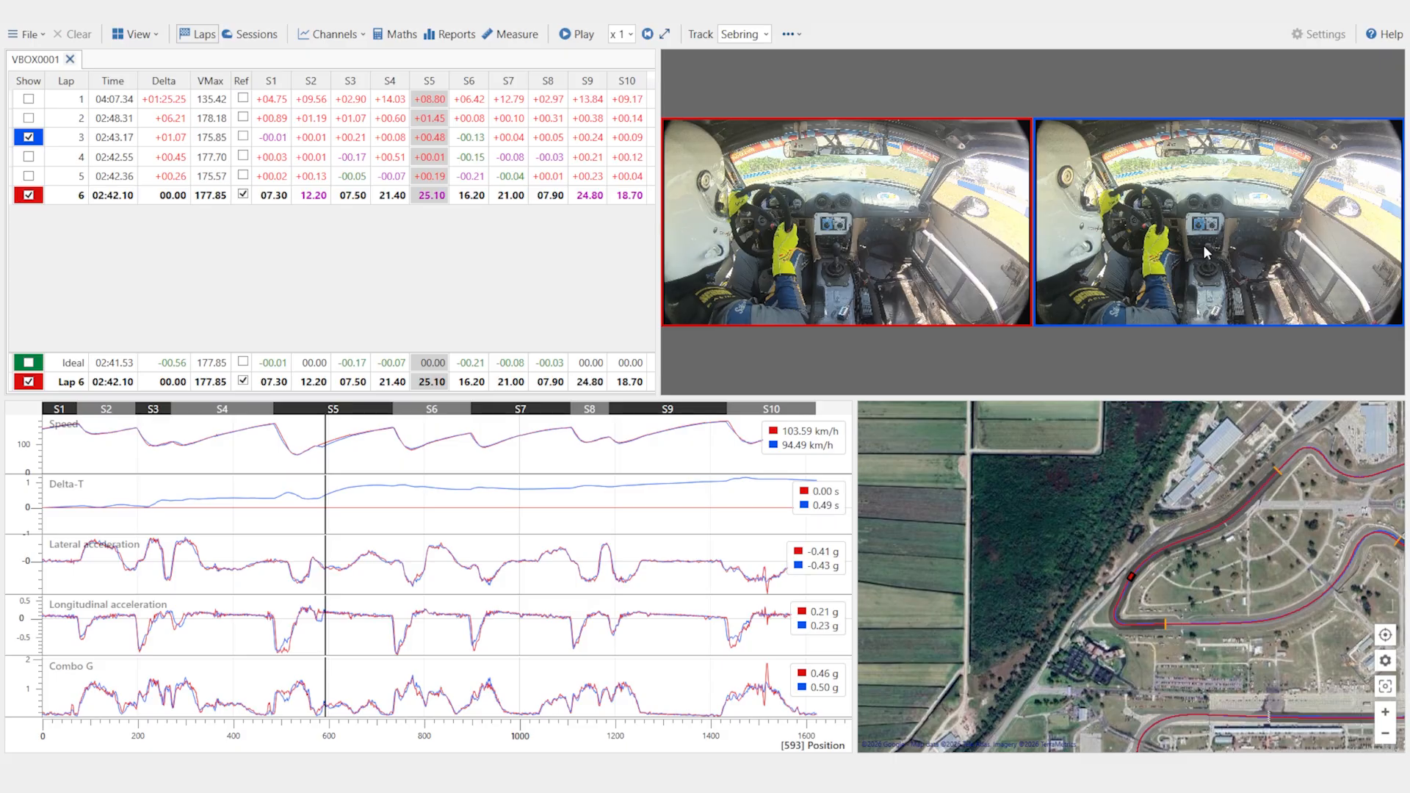
left_click_drag(349, 462, 357, 449)
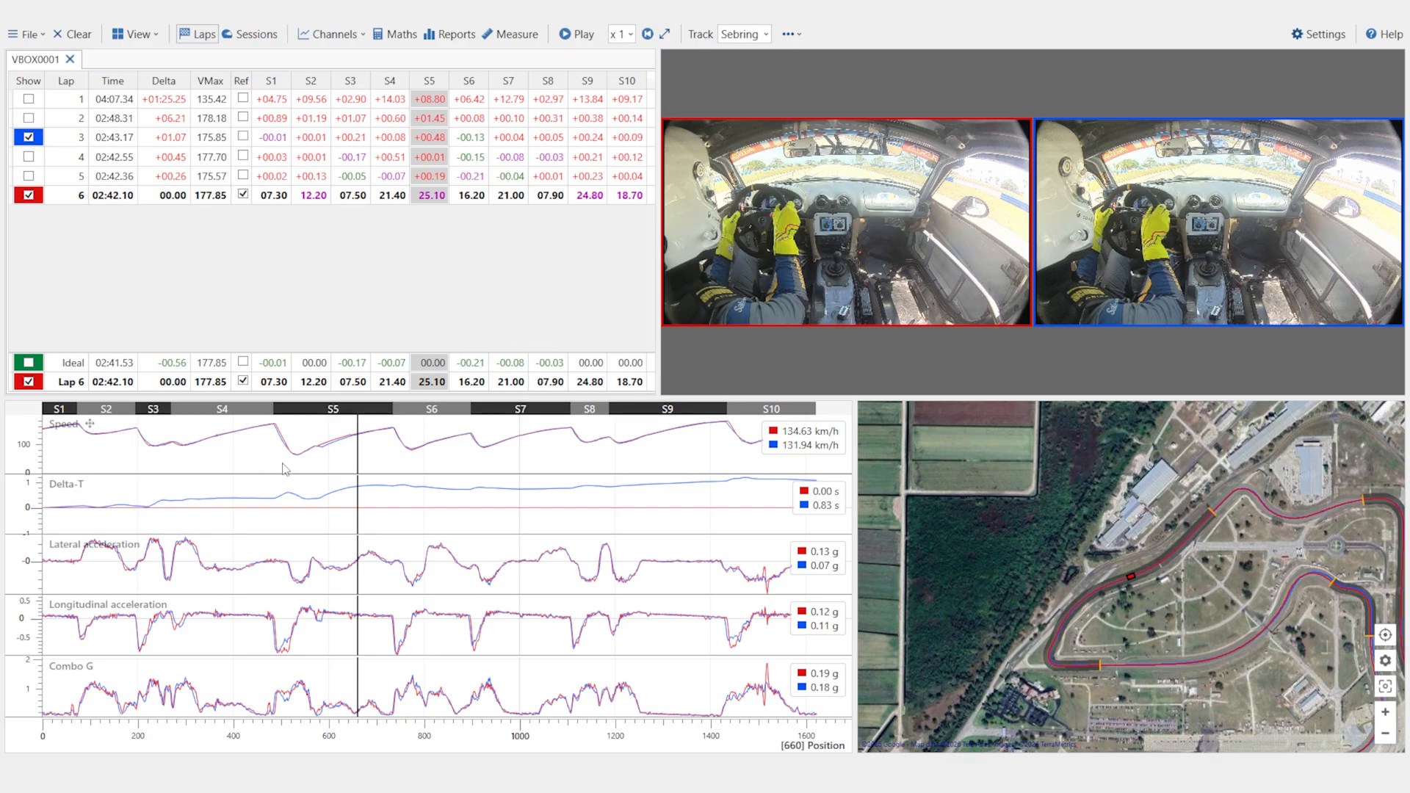
- Zoom the graphs in on the end of S9 and S10 and compare both laps' speed in the S10 braking zone
left_click(720, 441)
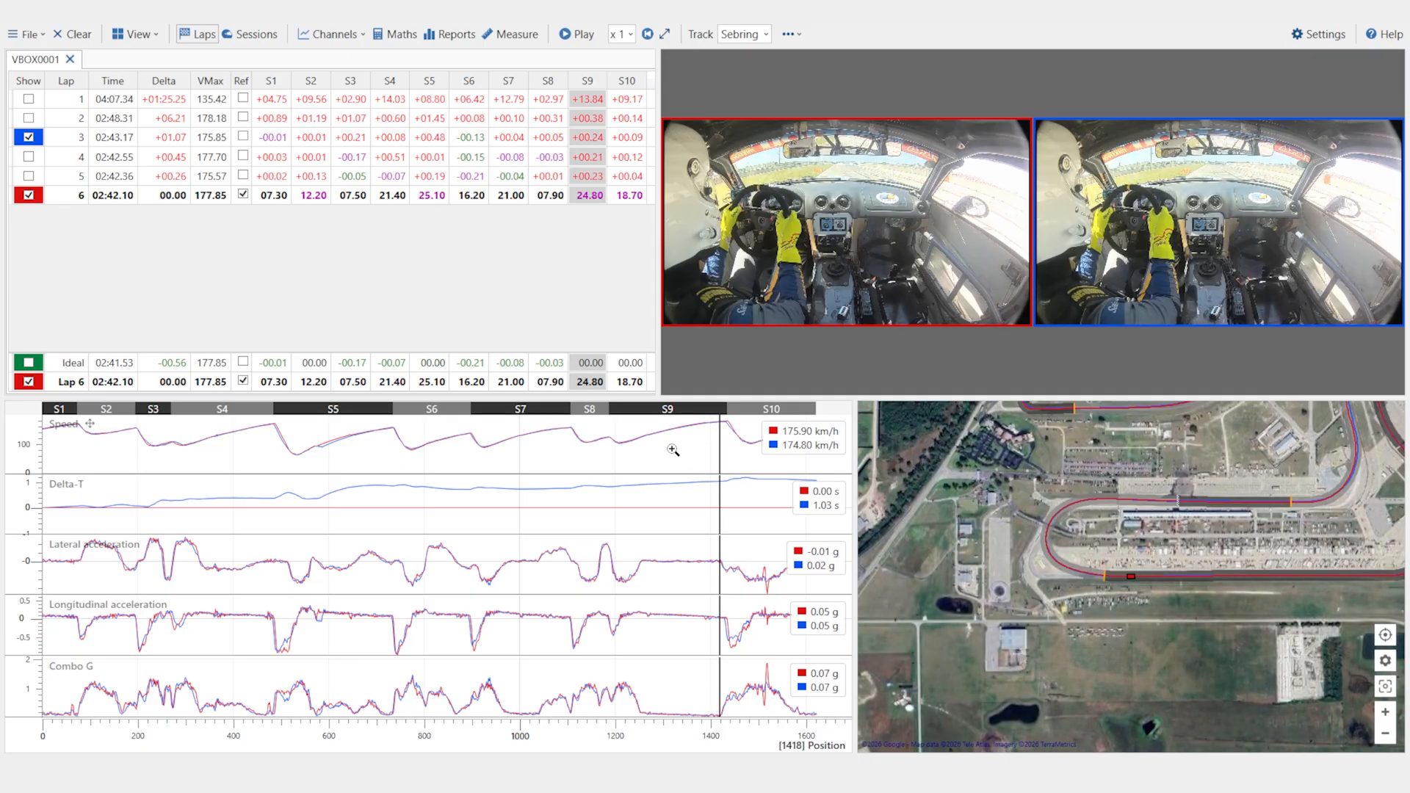
left_click_drag(667, 449, 836, 459)
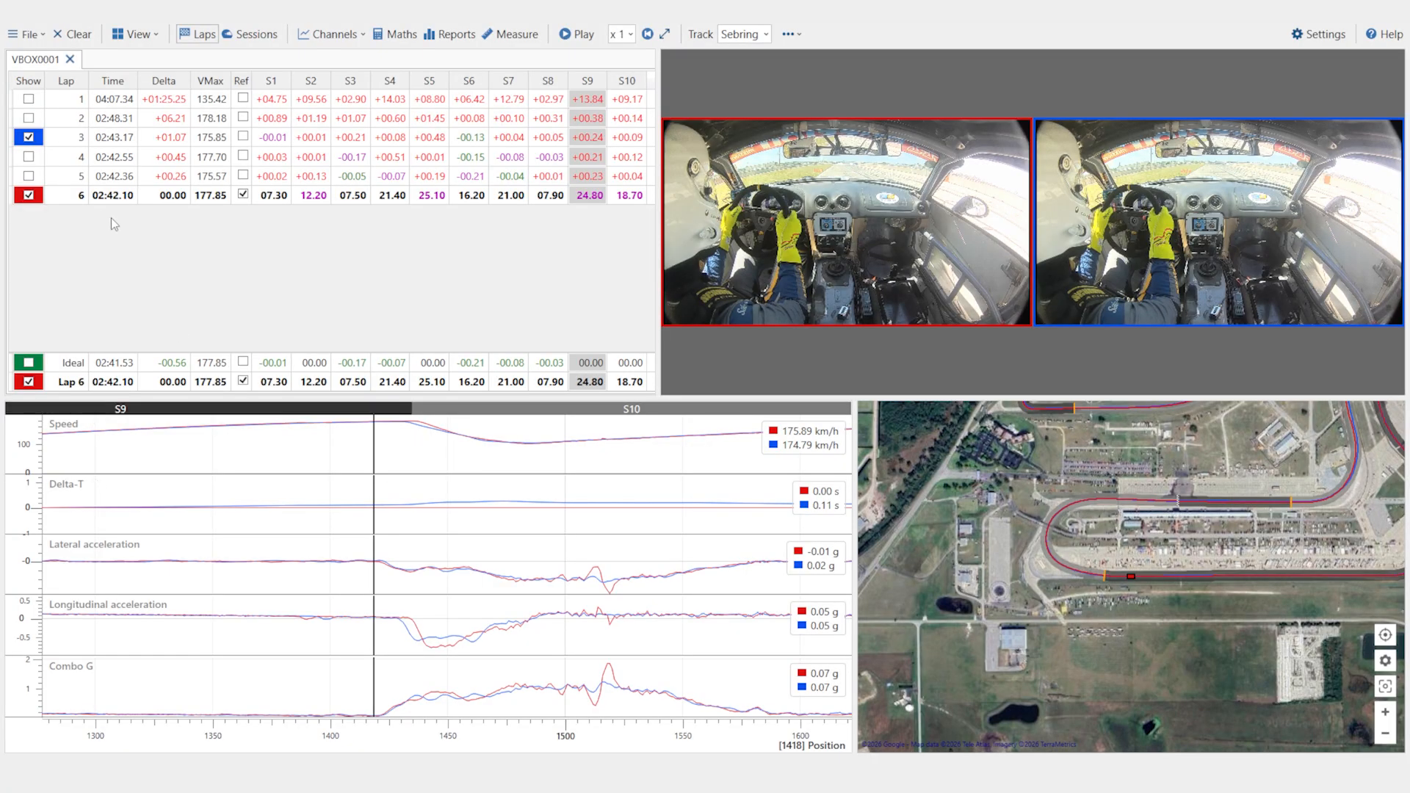
left_click(438, 455)
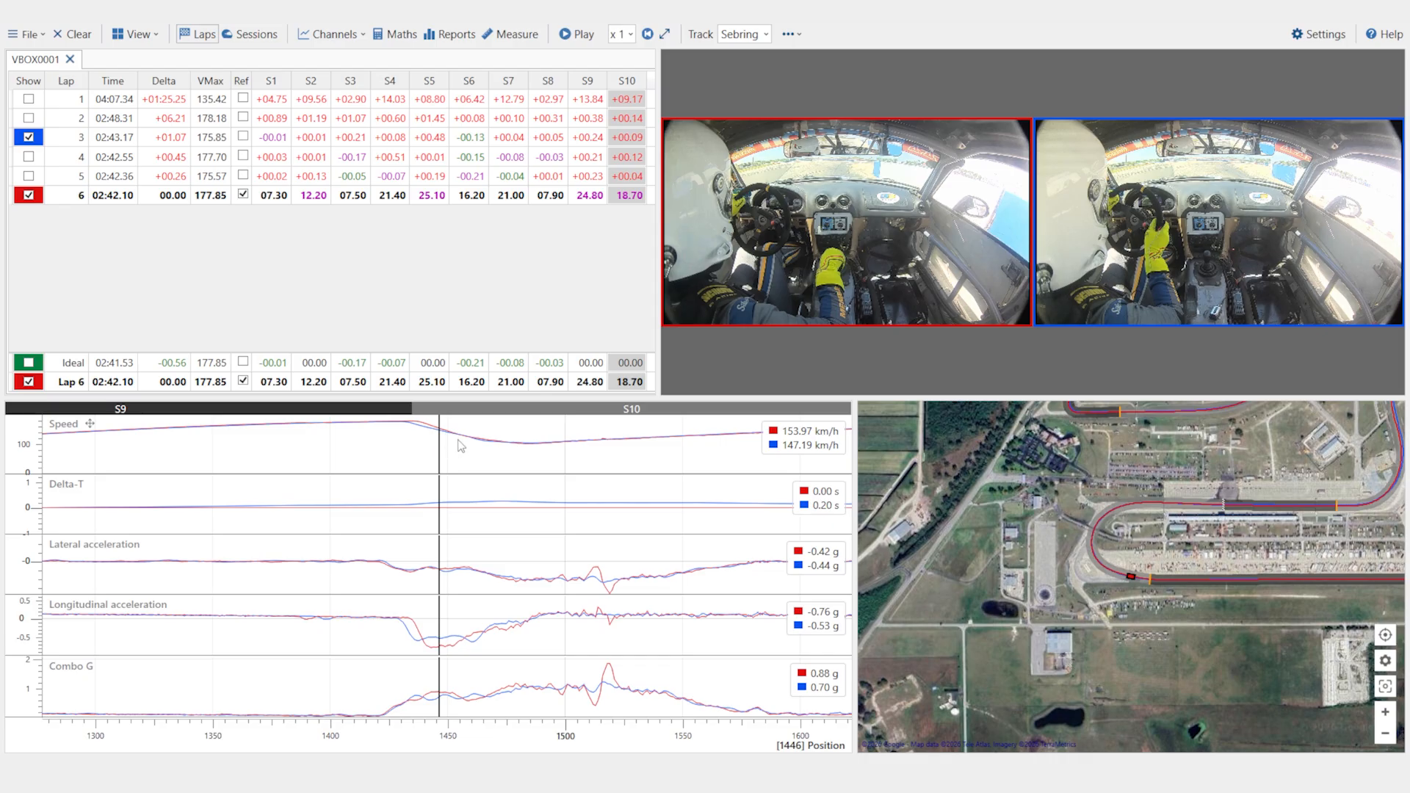
left_click(452, 447)
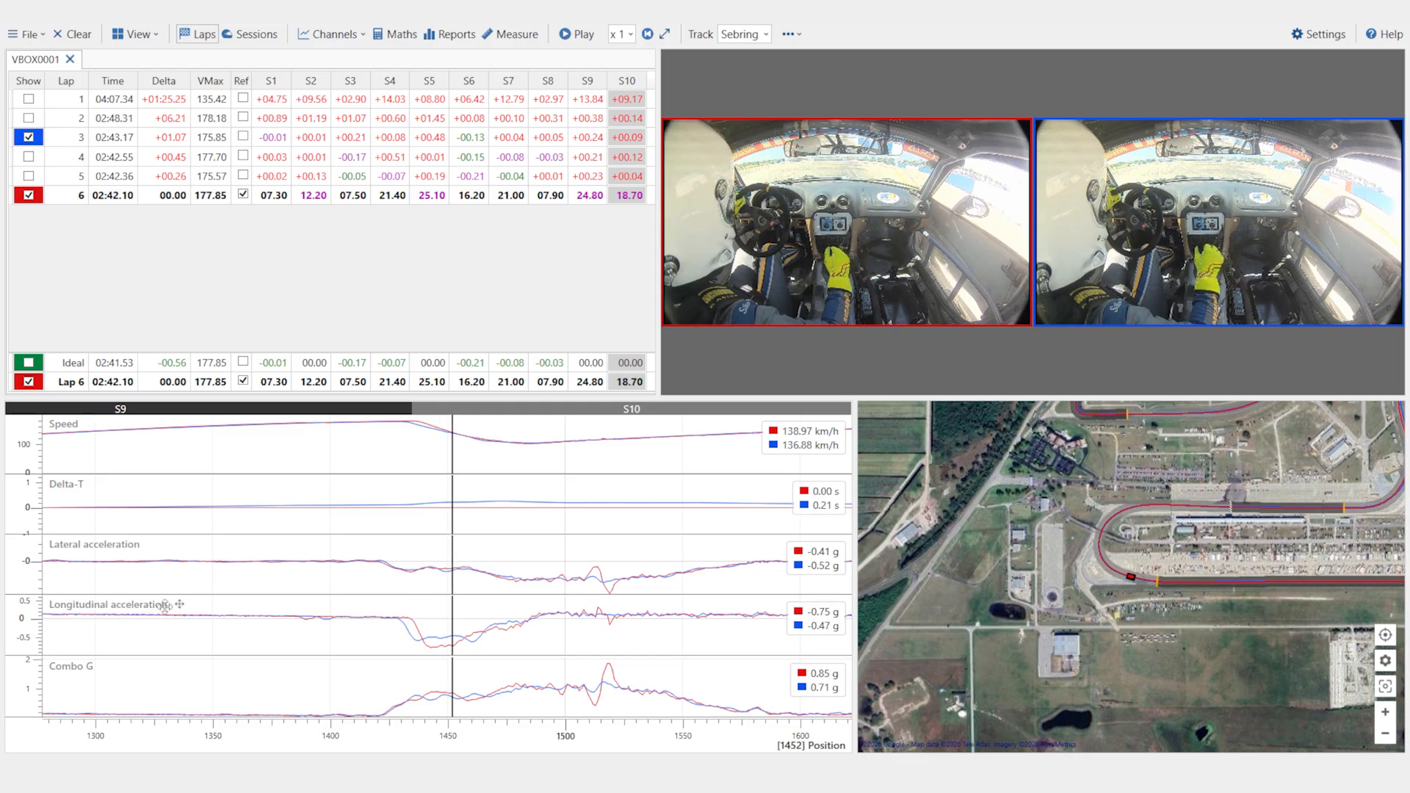
- Compare the longitudinal acceleration of laps 6 and 3 from the end of S9 through the S10 braking zone
left_click(427, 649)
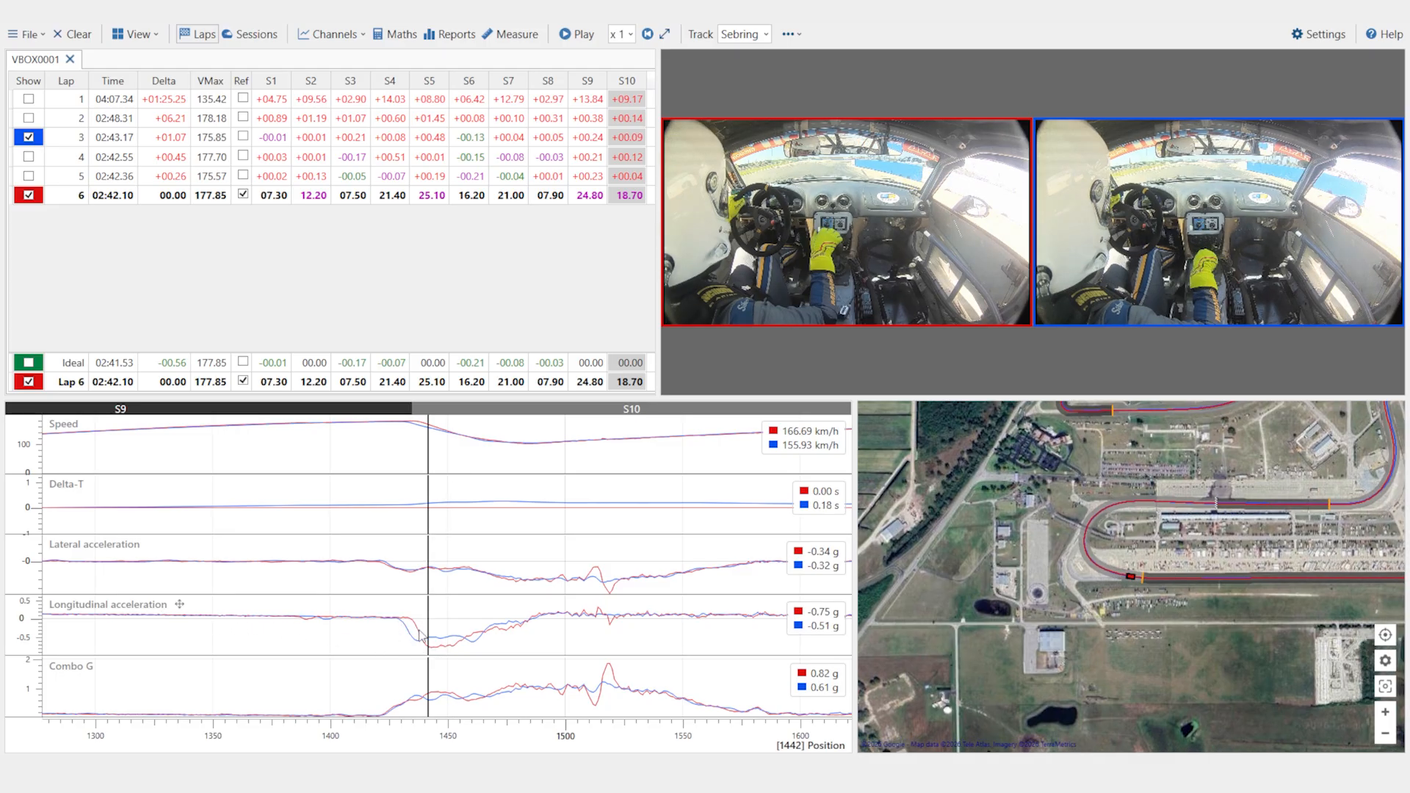
left_click(441, 649)
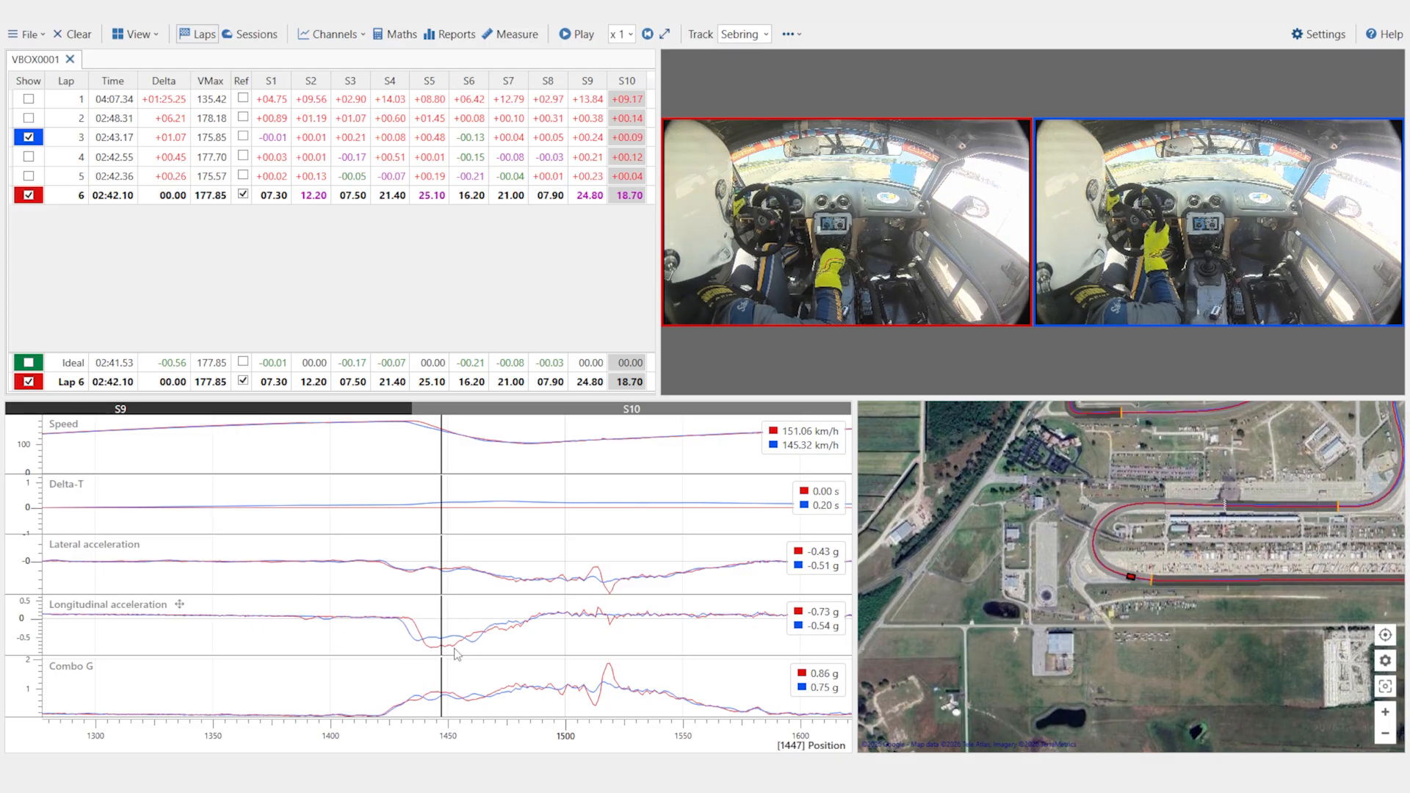
left_click(443, 652)
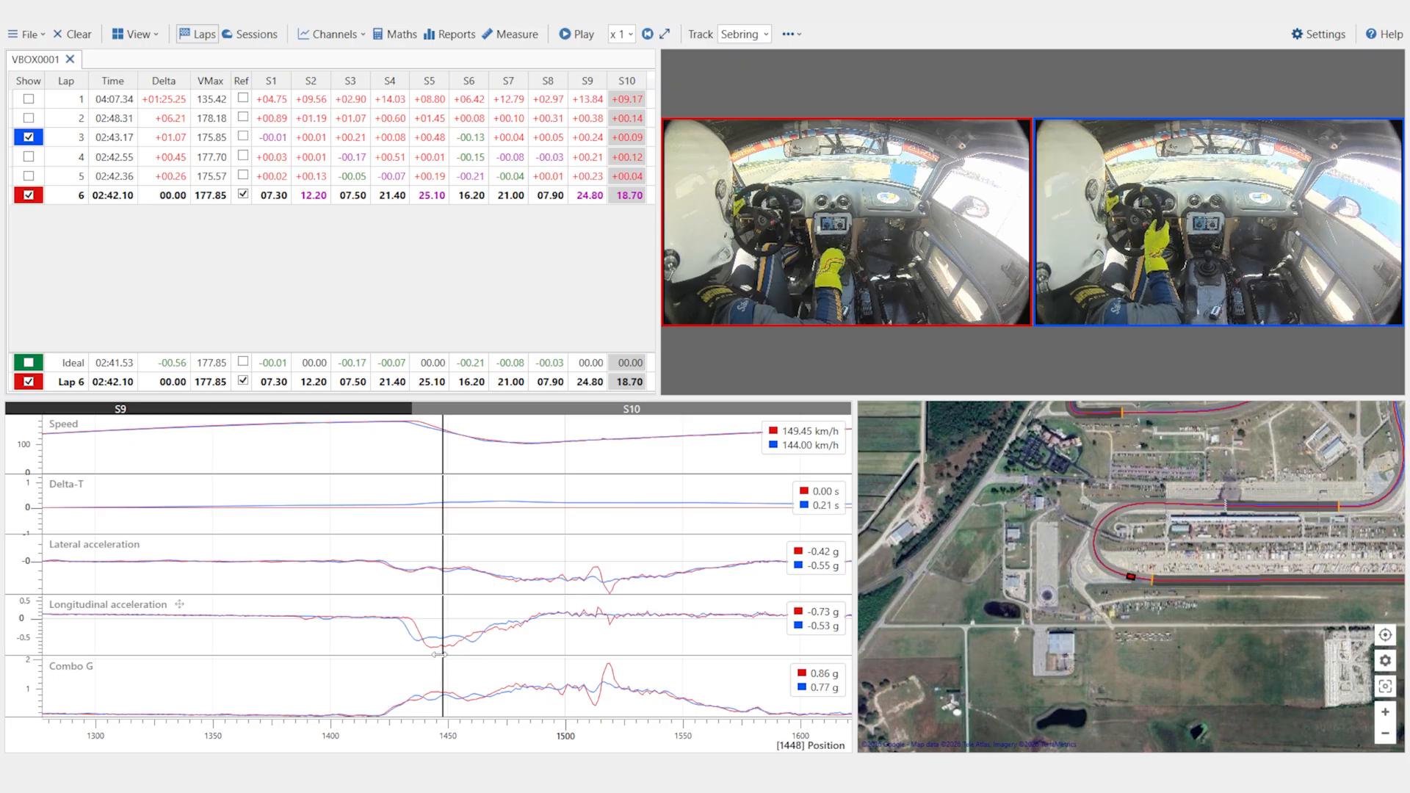
left_click(436, 650)
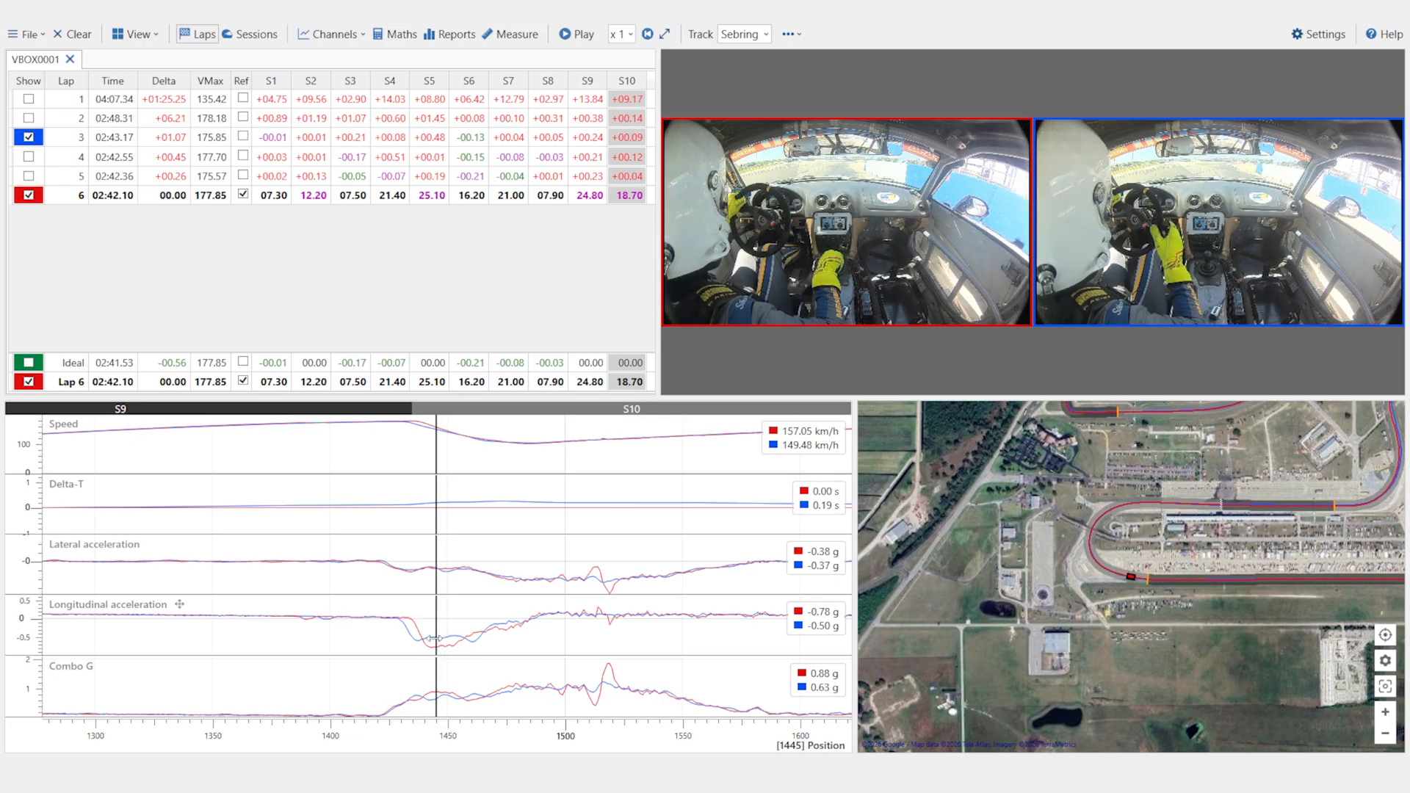
left_click(369, 591)
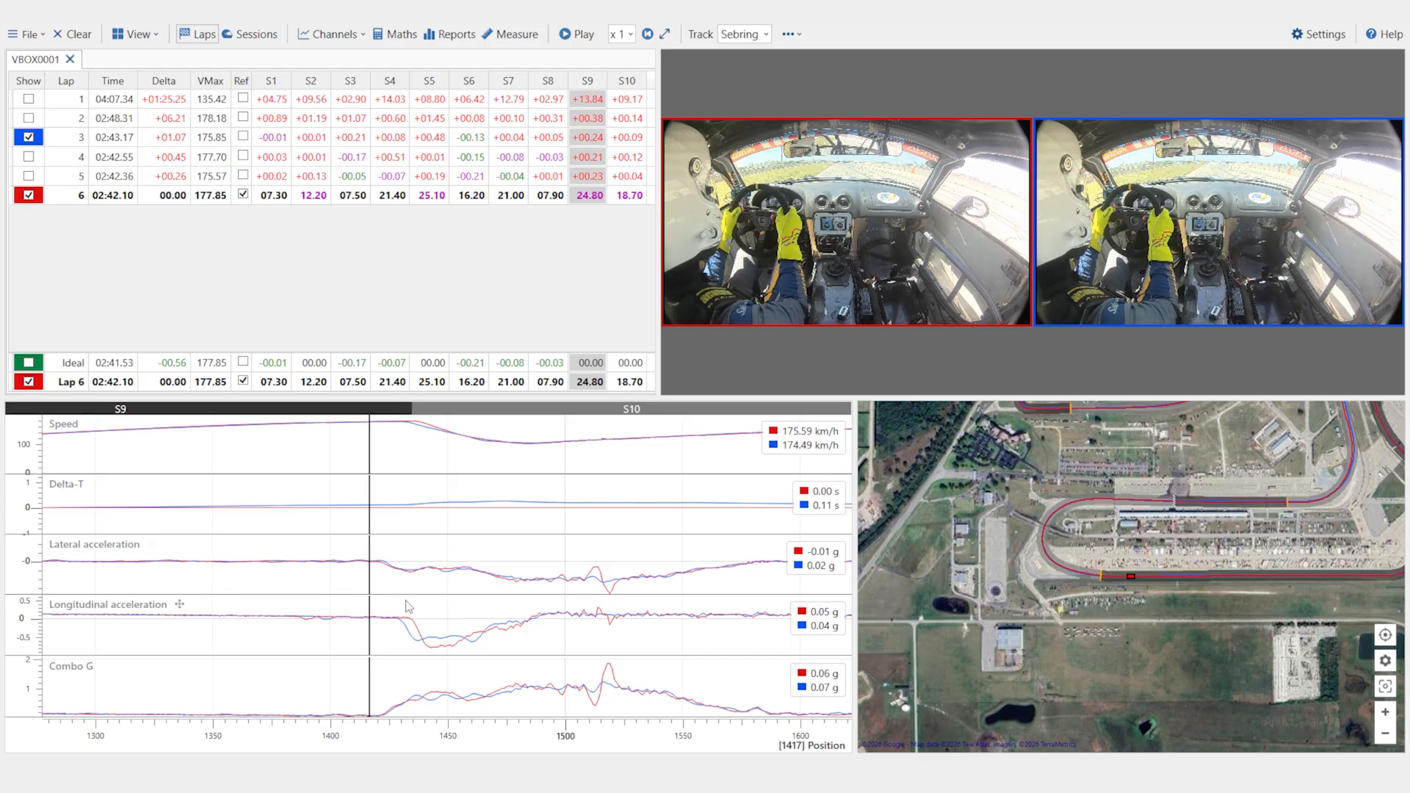
left_click(435, 607)
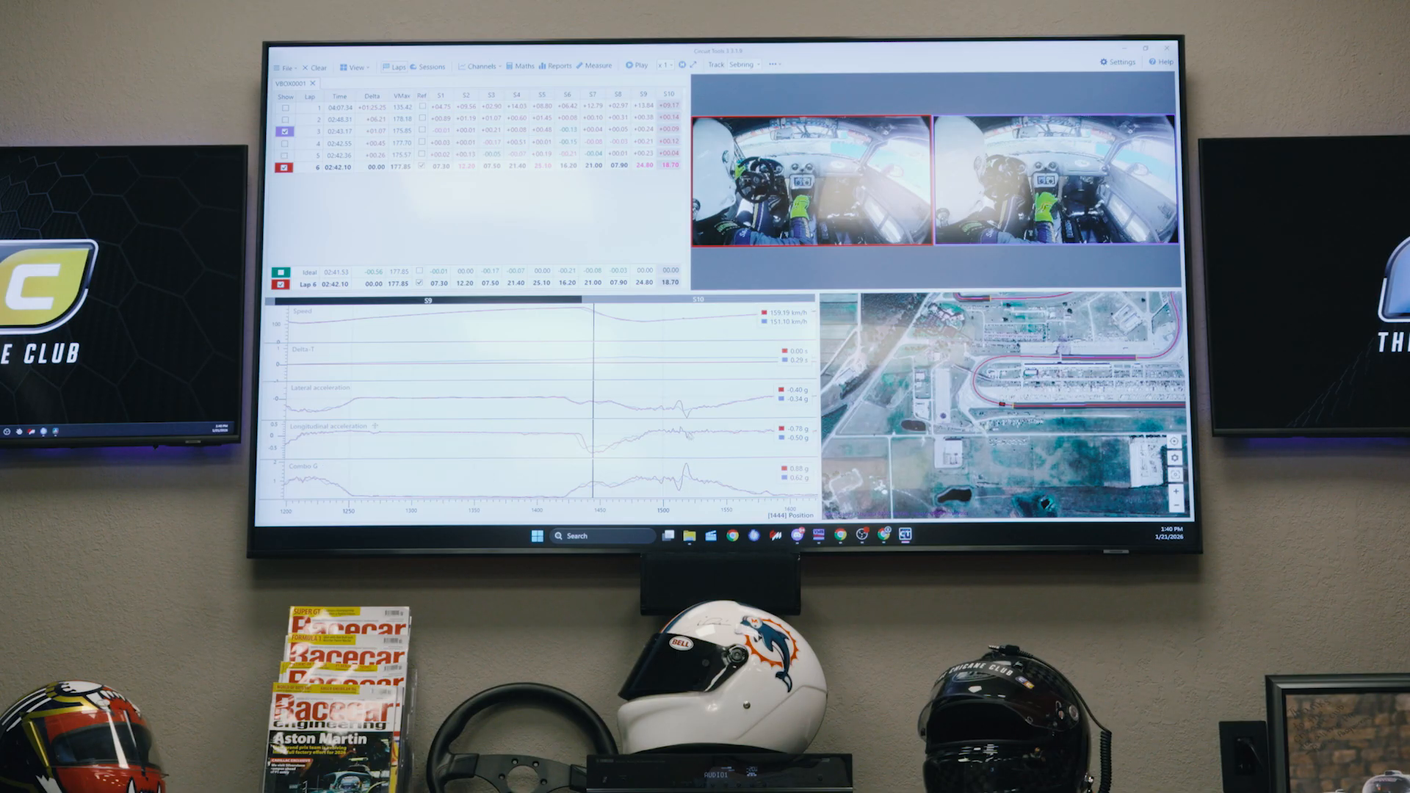
- Zoom the graphs in on lap 6's Combo G spike in S10 and place the cursor just before it
left_click(668, 436)
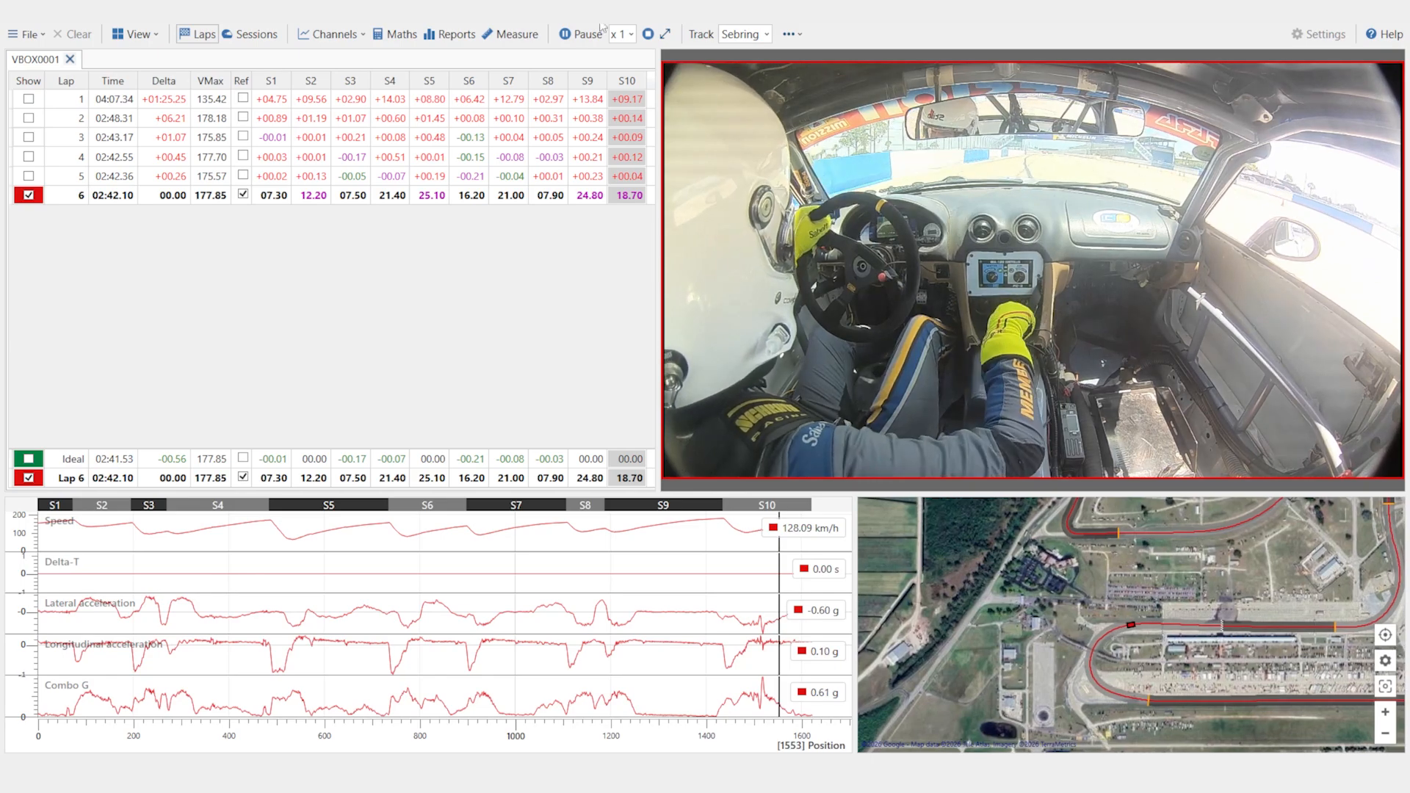
left_click(758, 709)
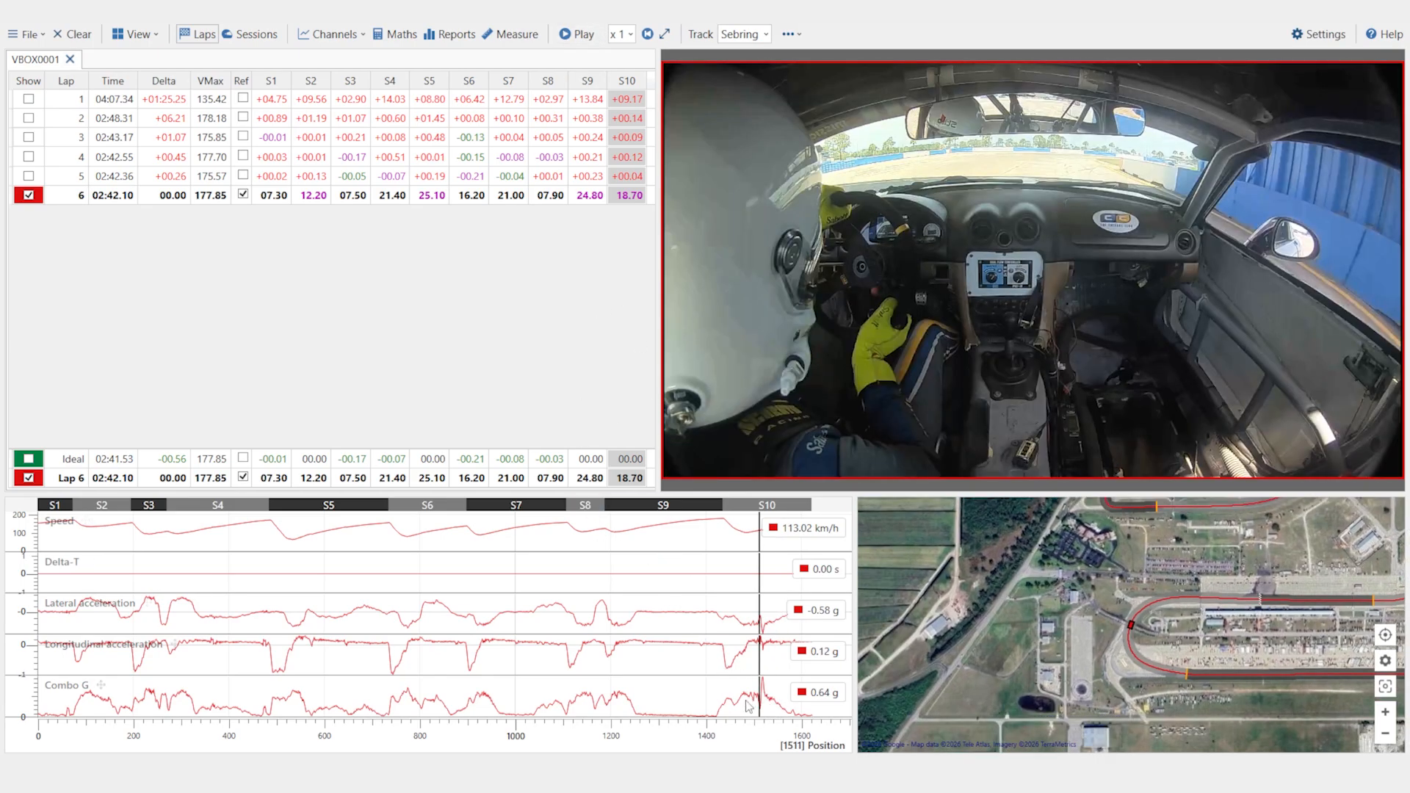
left_click_drag(746, 708, 775, 709)
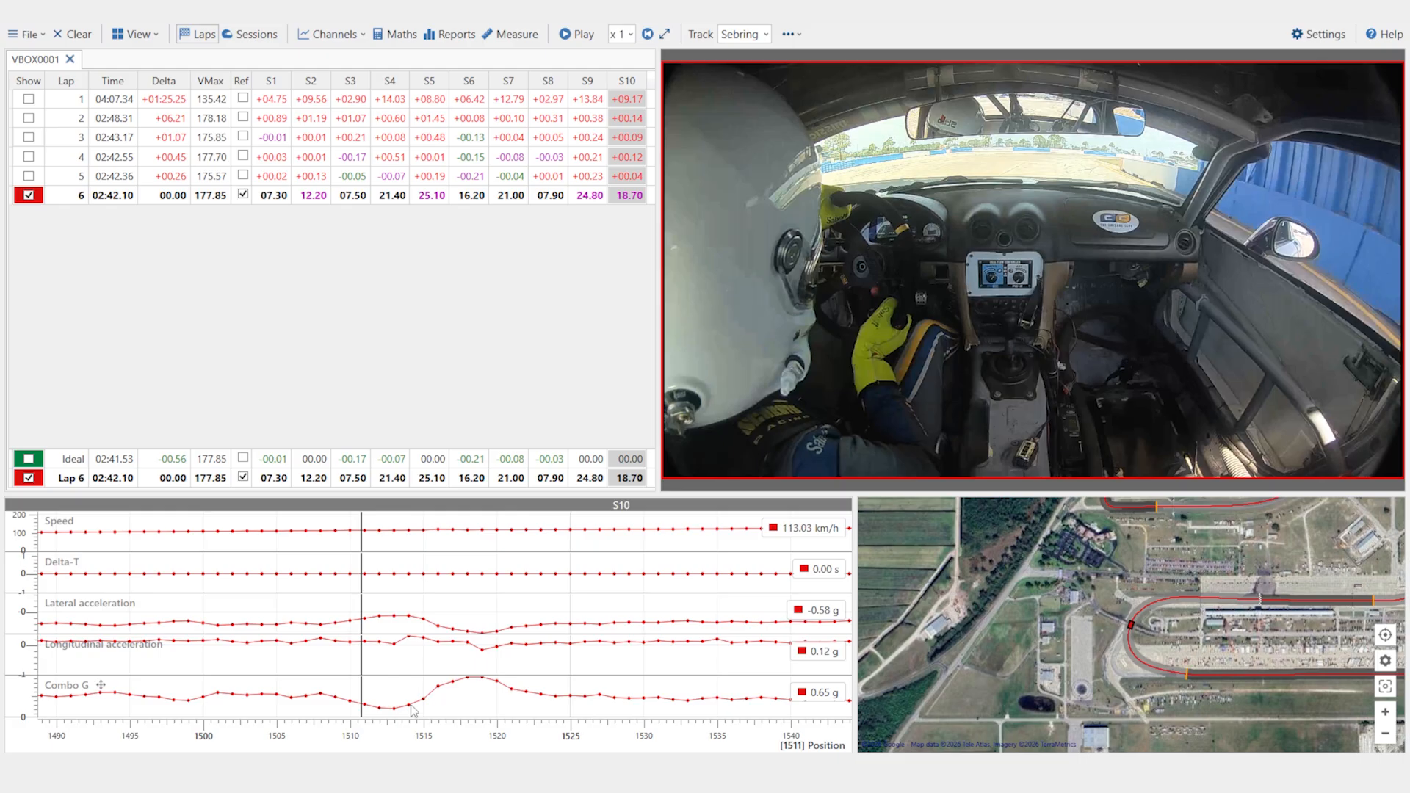
left_click(263, 710)
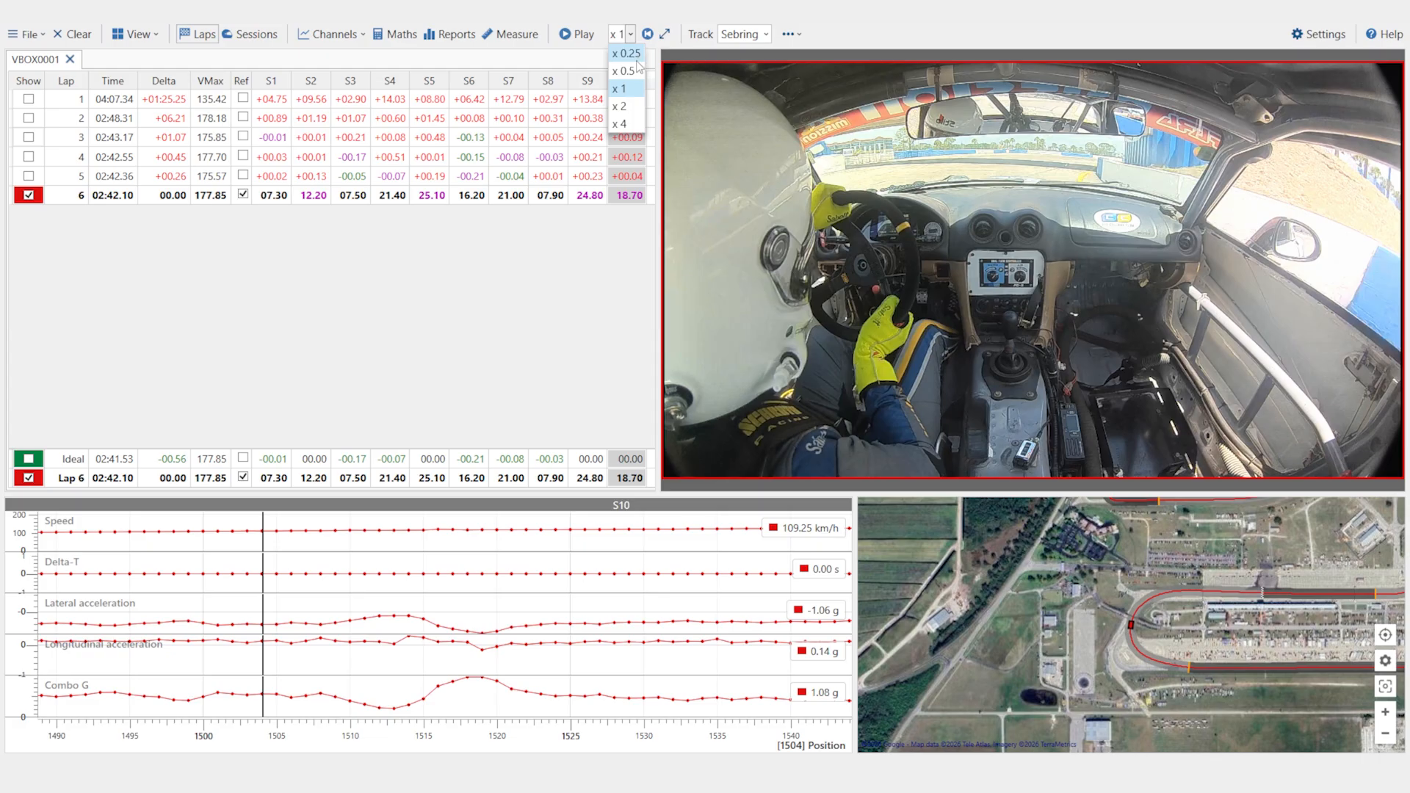
- Set the playback speed to x 0.25, replay lap 6 through the S10 Combo G spike, and pause
left_click(639, 55)
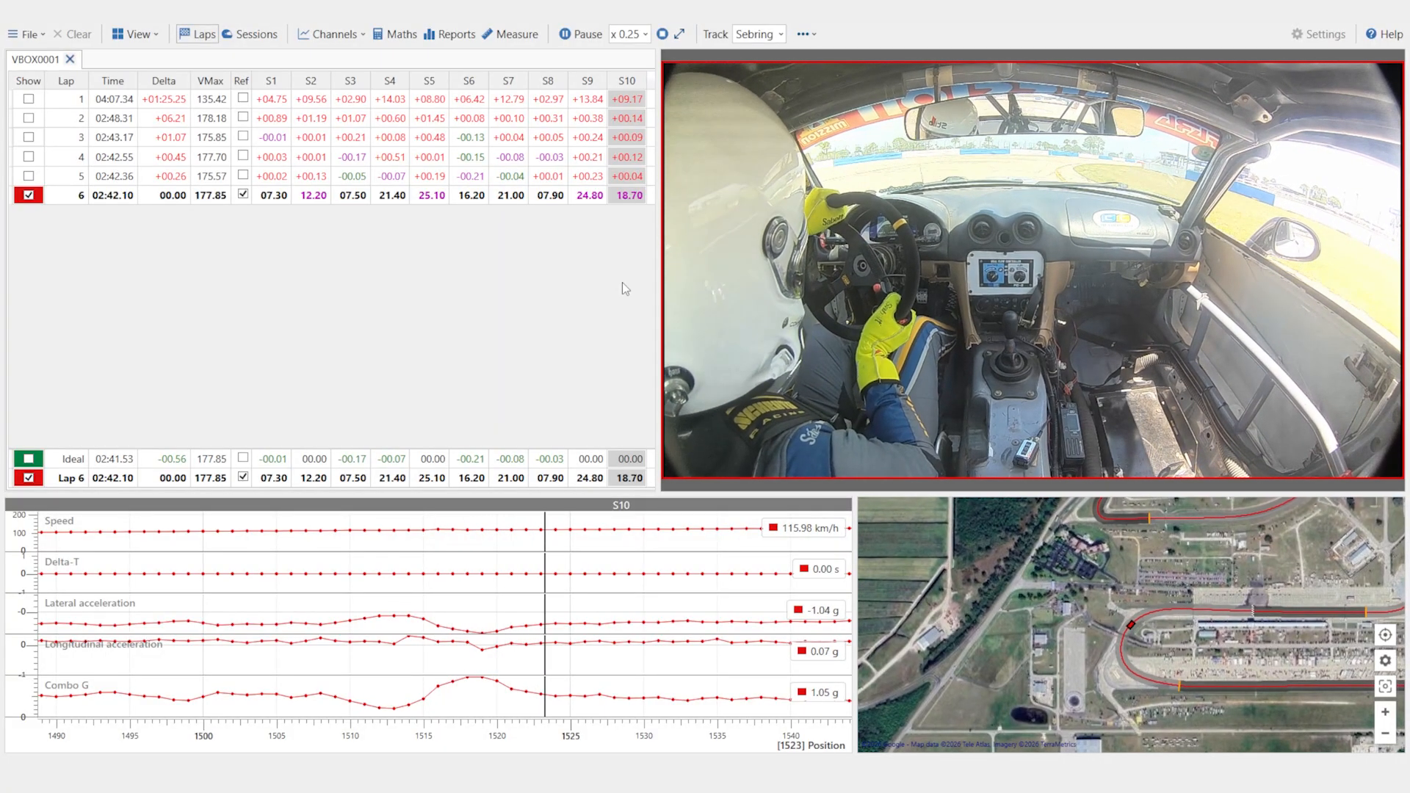
left_click(580, 34)
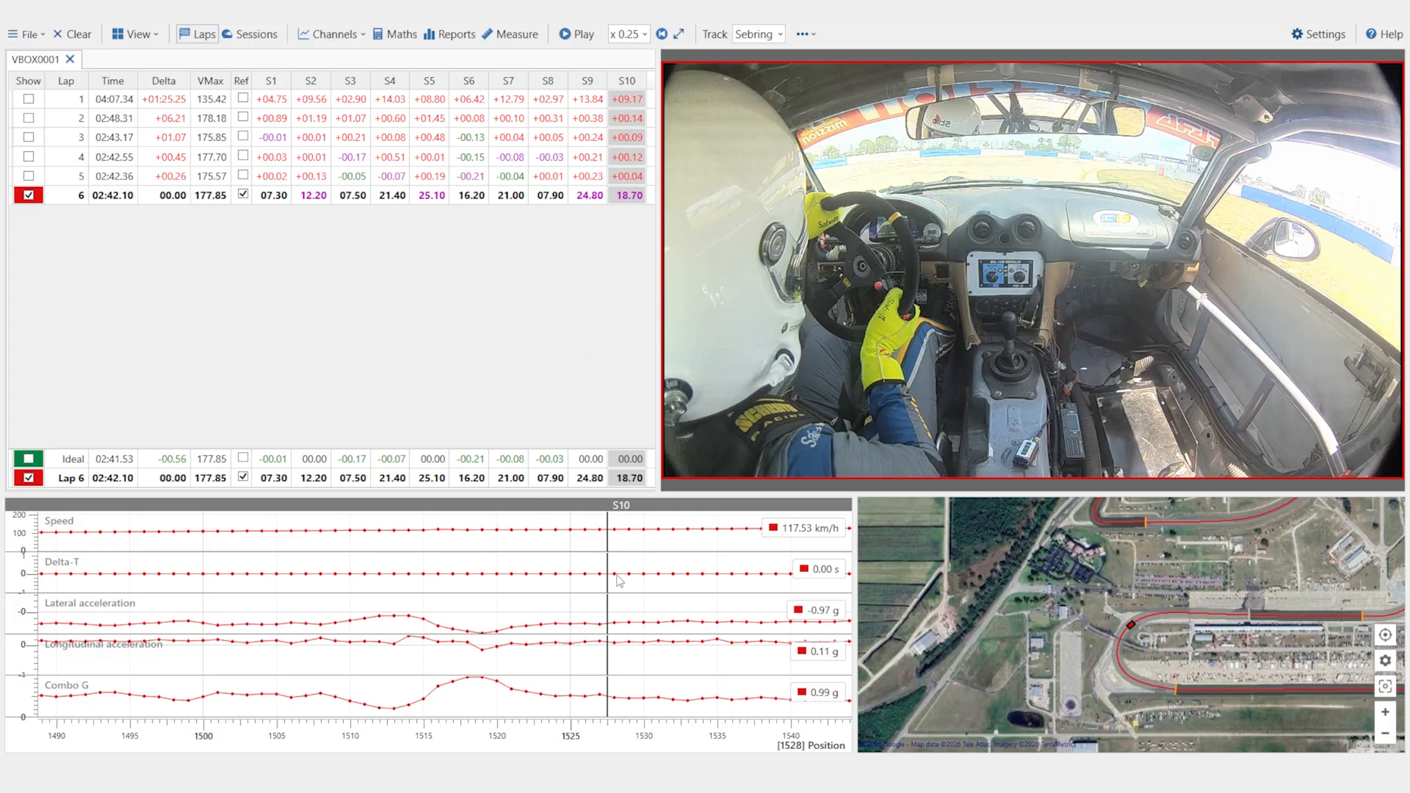
scroll(624, 626, "down", 2)
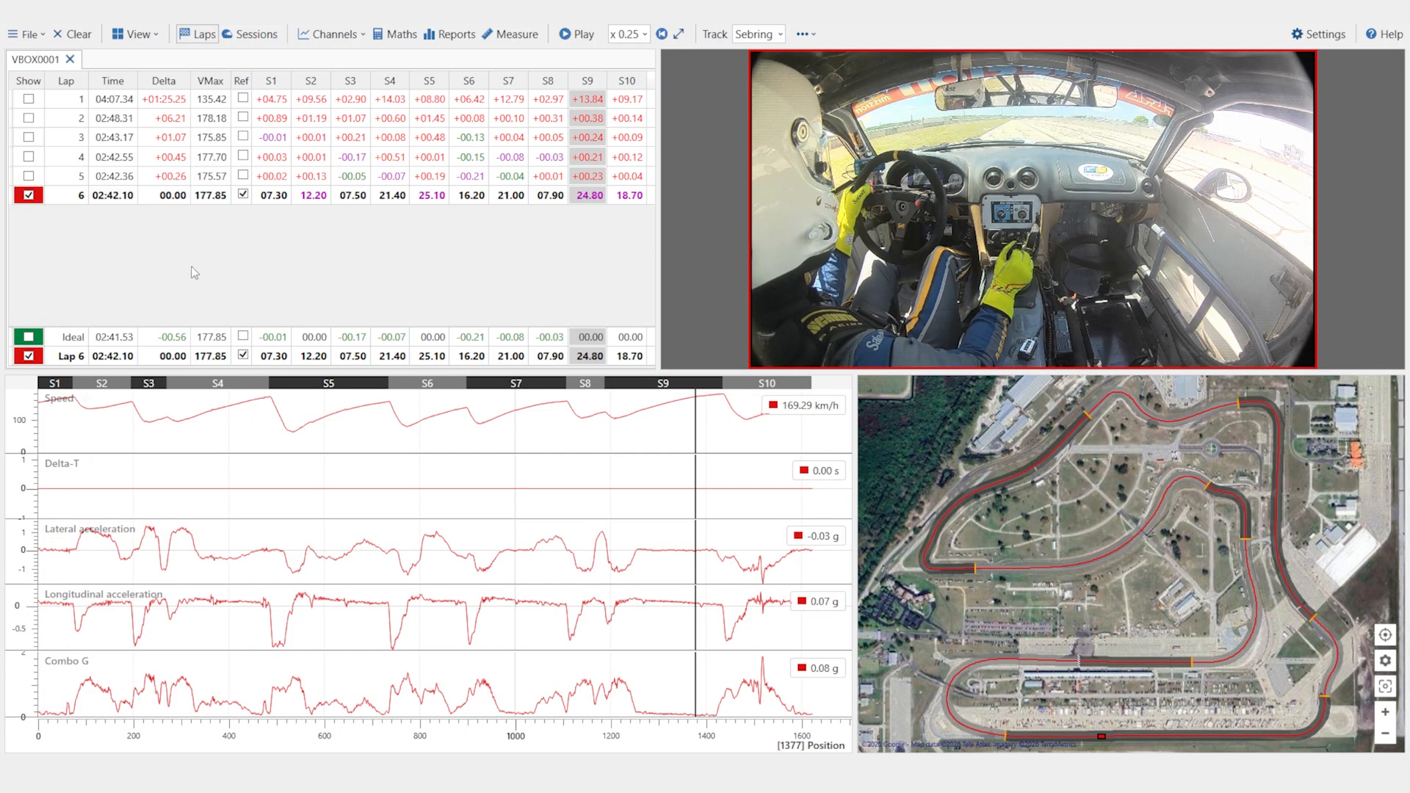
- Show lap 3 alongside lap 6 and zoom the map in on both driven lines at the S10 entry
left_click(29, 138)
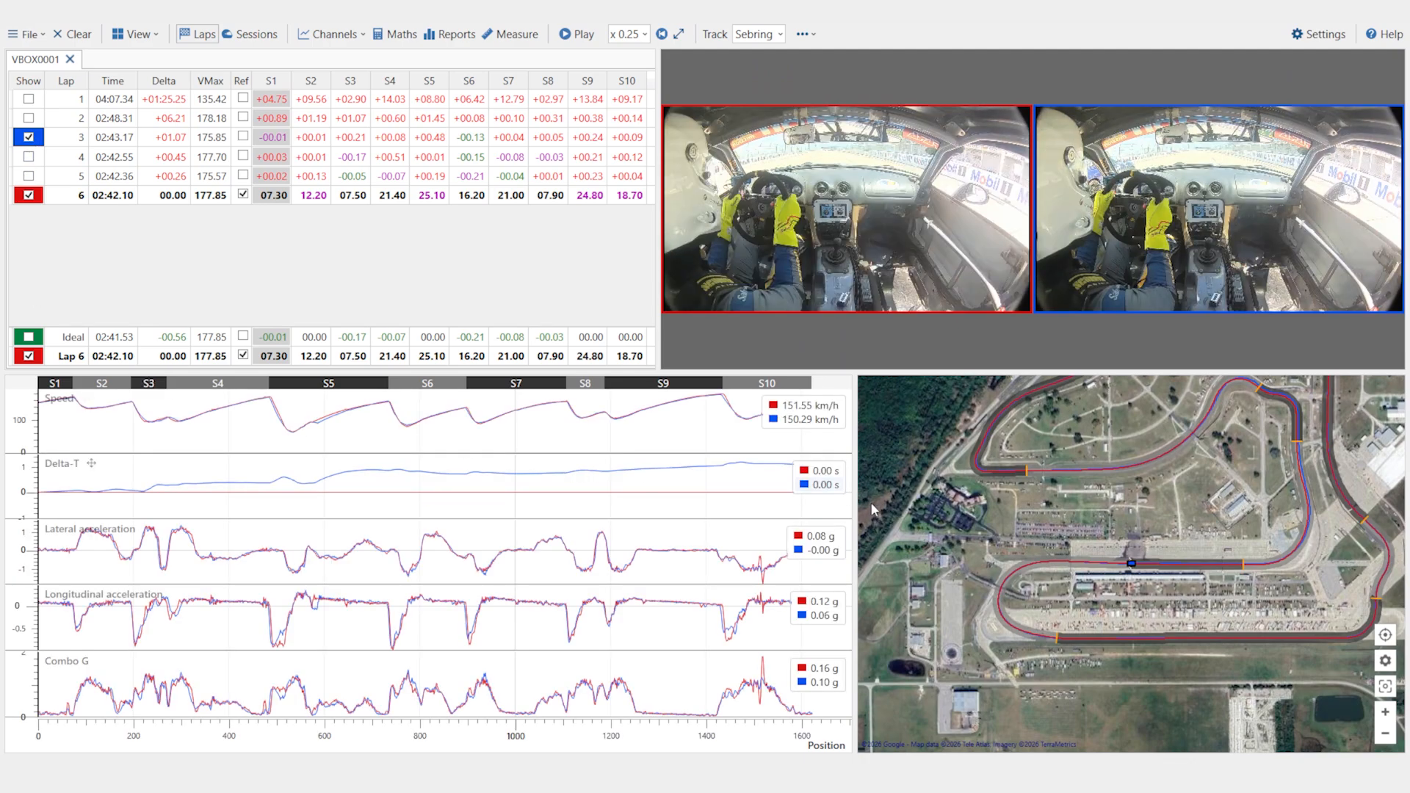
left_click_drag(910, 493, 1276, 720)
scroll(1068, 587, "up", 3)
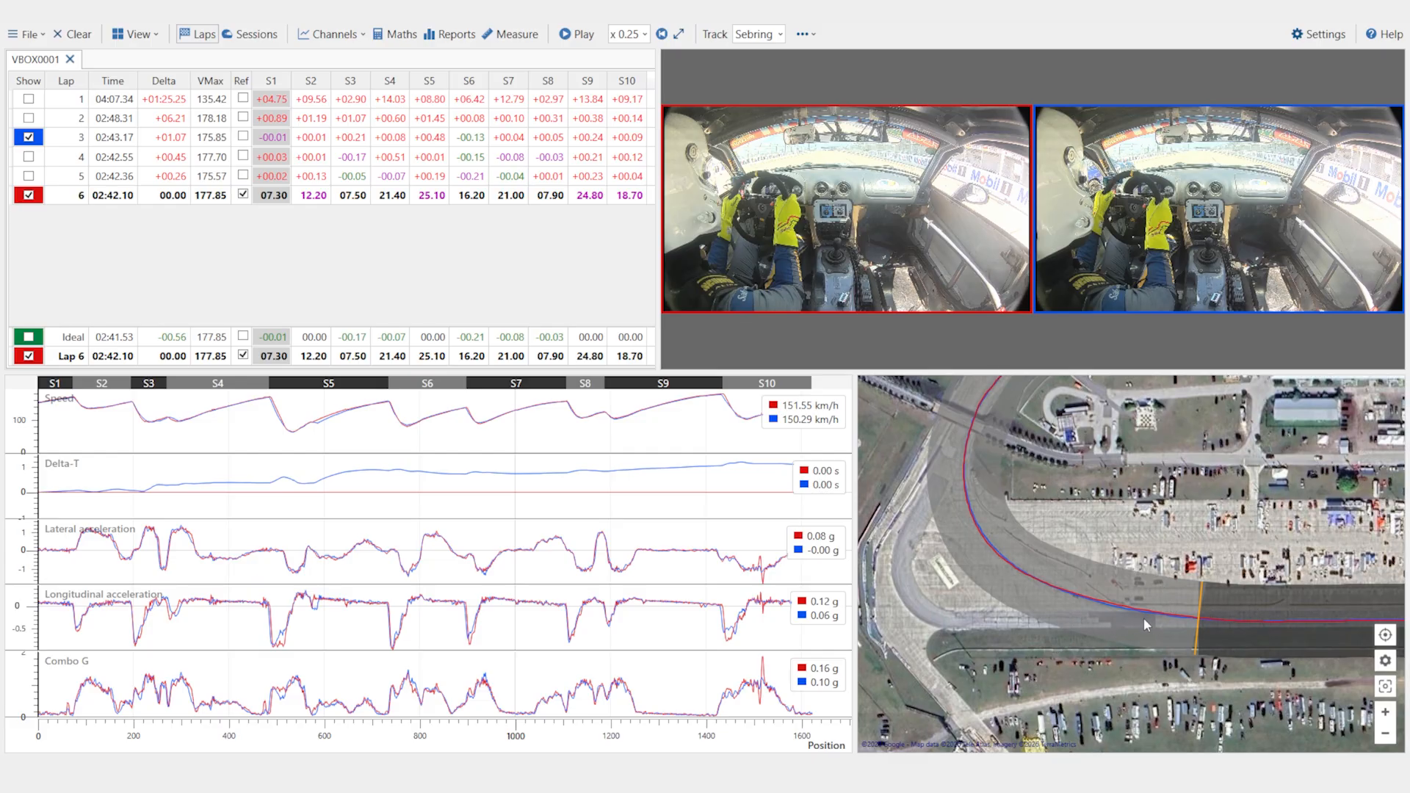
scroll(1125, 615, "up", 2)
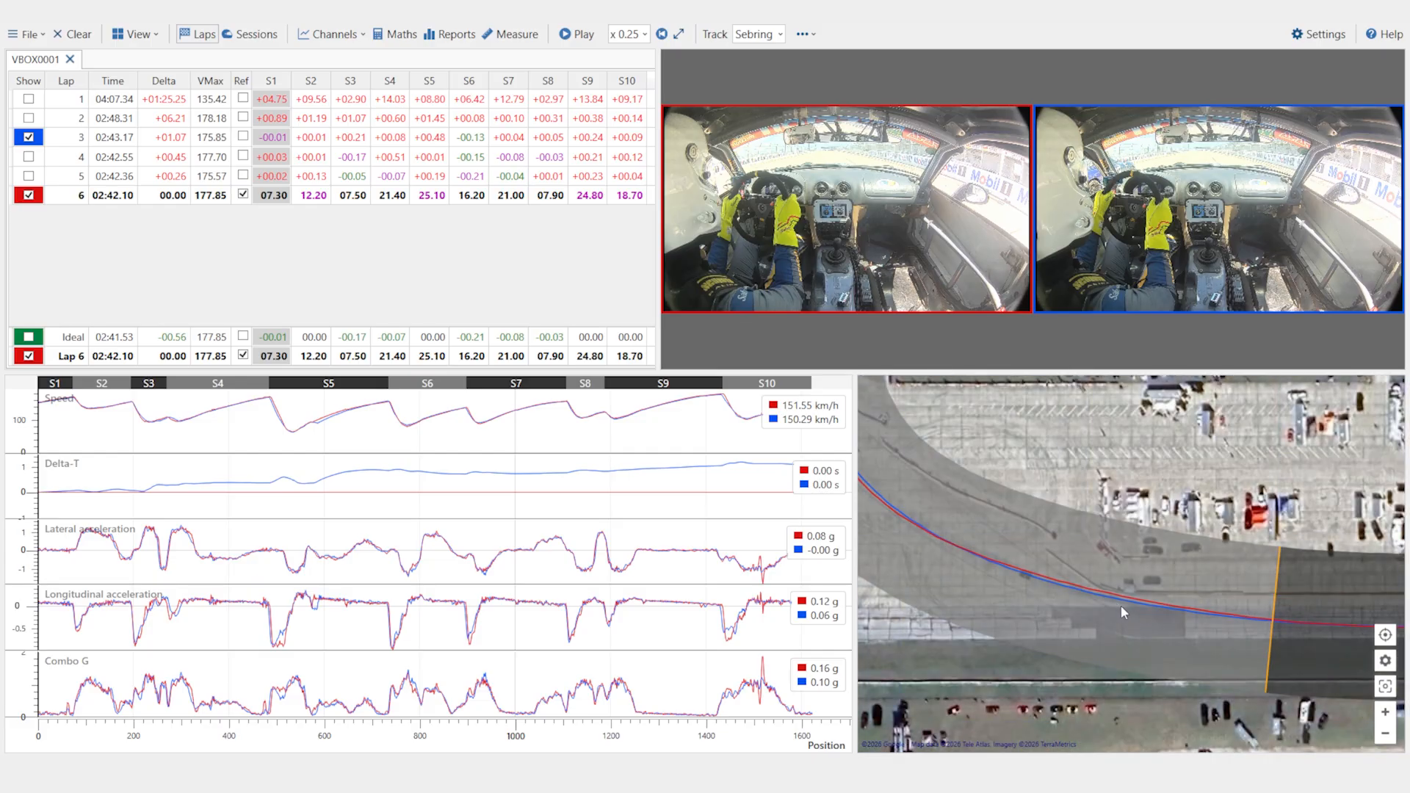
scroll(1122, 611, "up", 1)
- Place both cars on their lines in the S10 braking zone on the map and review the map settings
left_click(1106, 583)
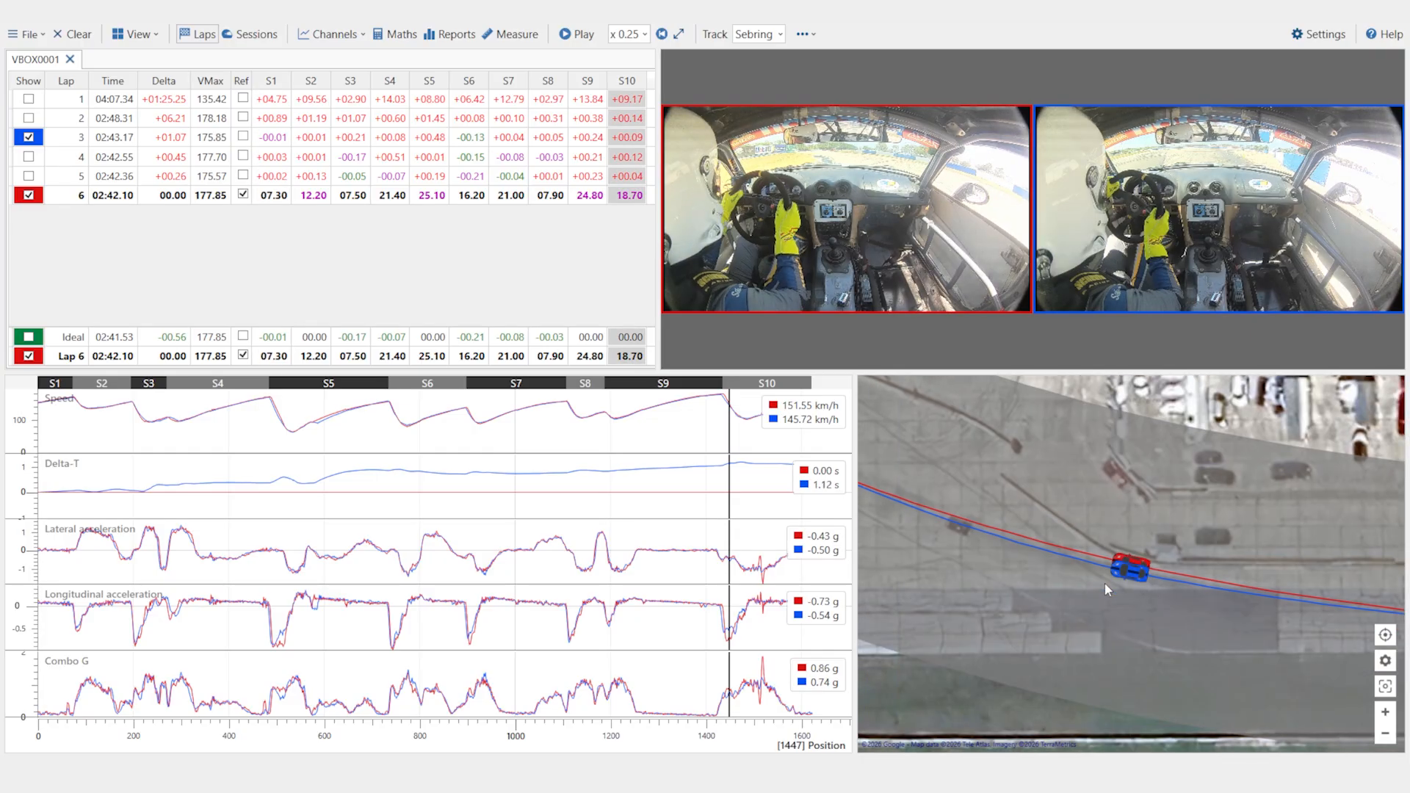
left_click(1383, 658)
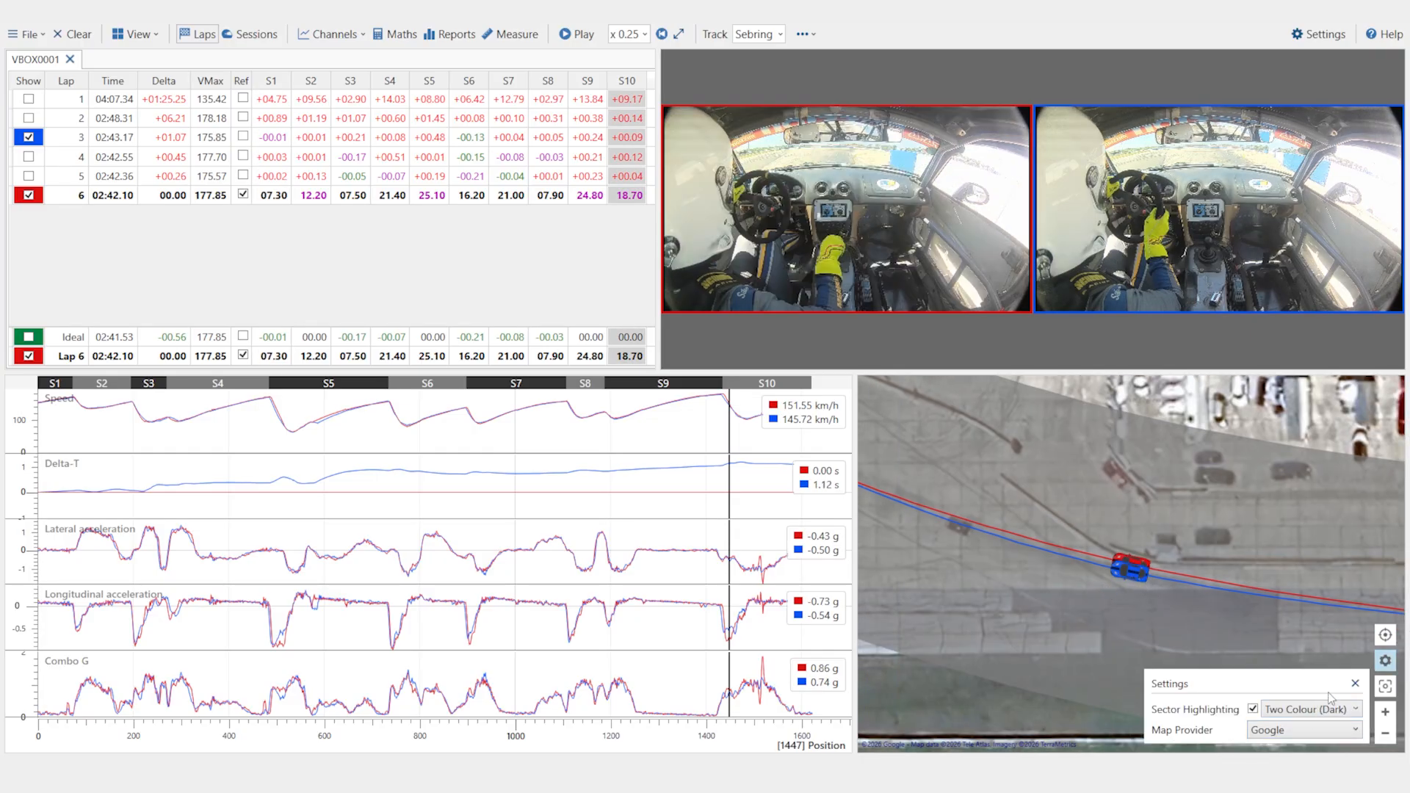
left_click(1327, 647)
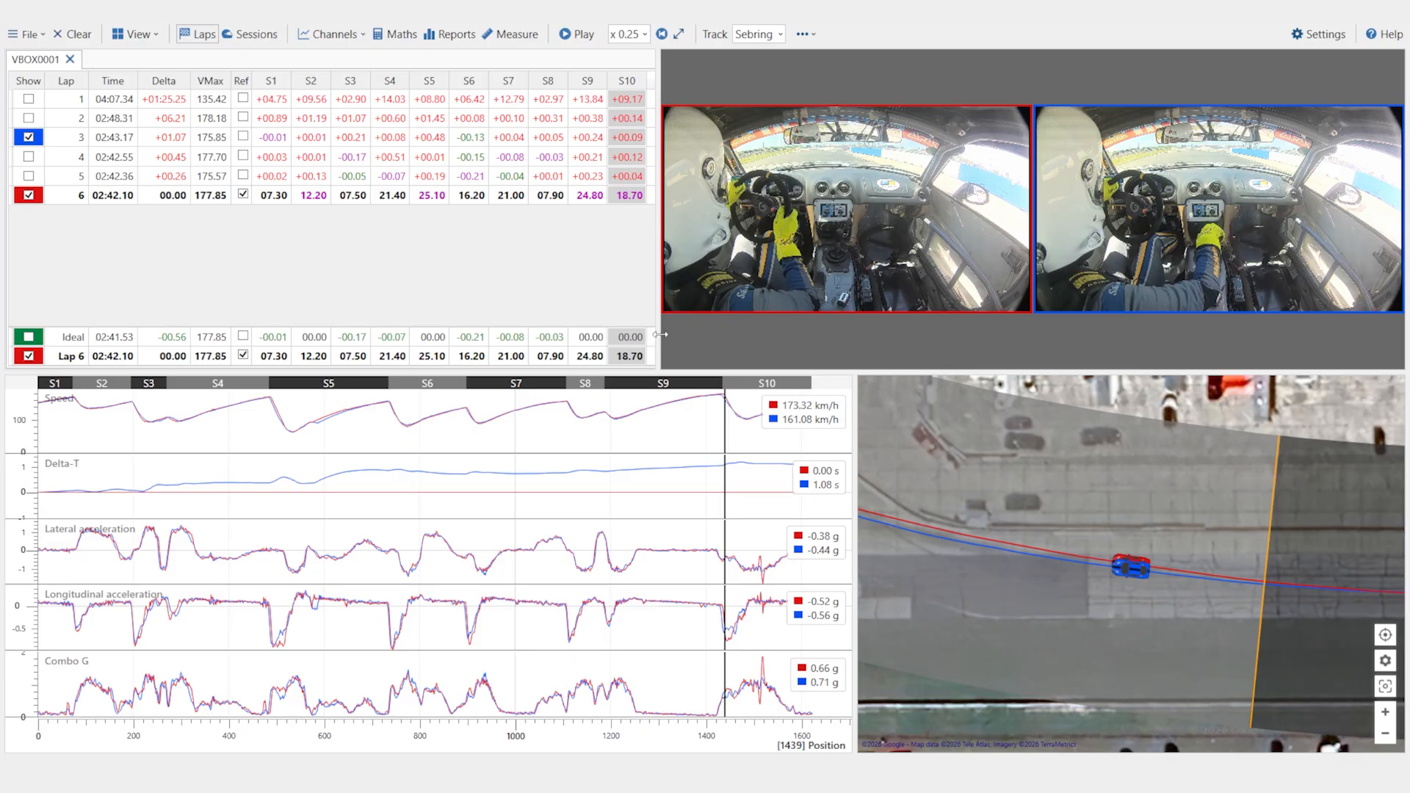
- Enlarge the video pane, replay laps 6 and 3 from the S10 braking zone at x 0.25, and pause
left_click_drag(660, 334, 394, 336)
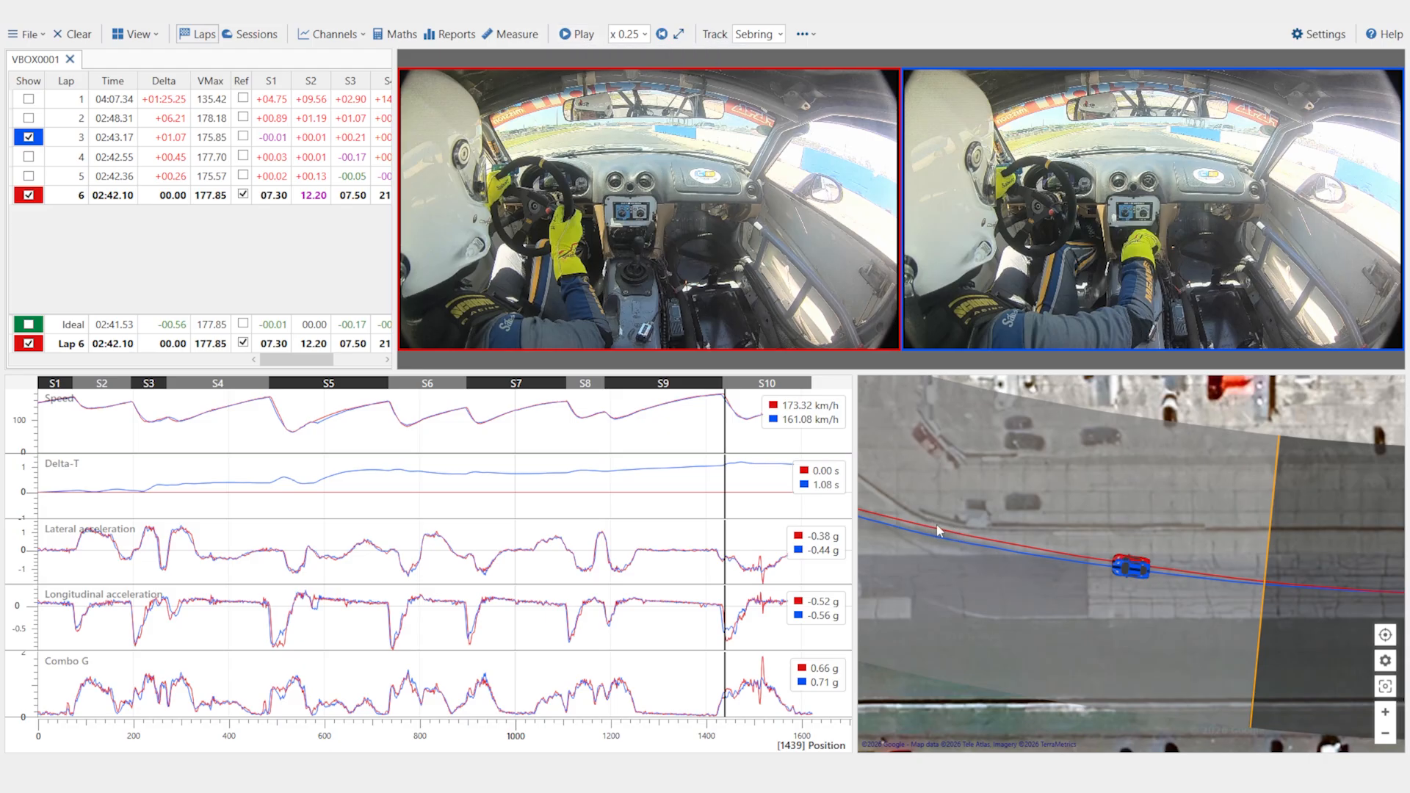
left_click(572, 40)
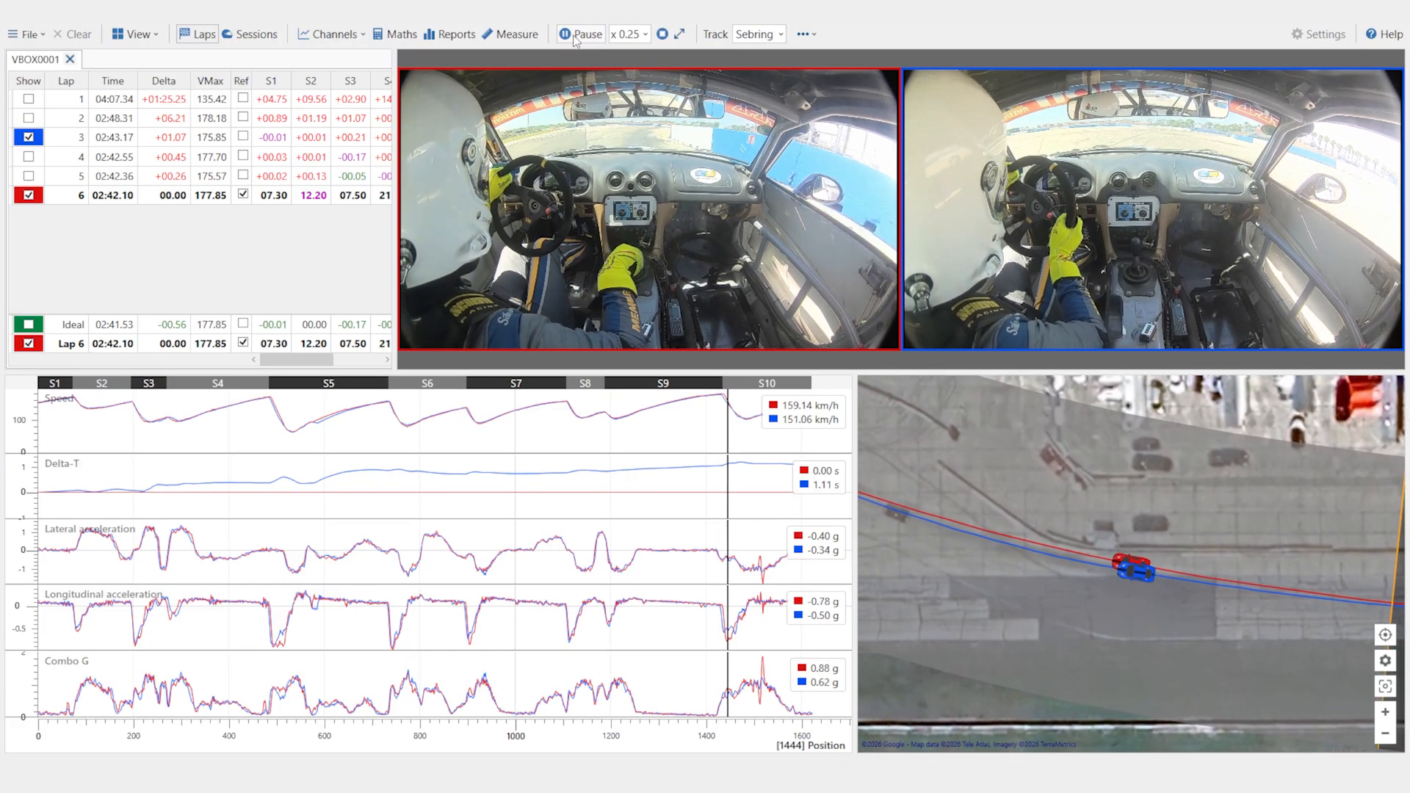
left_click(575, 40)
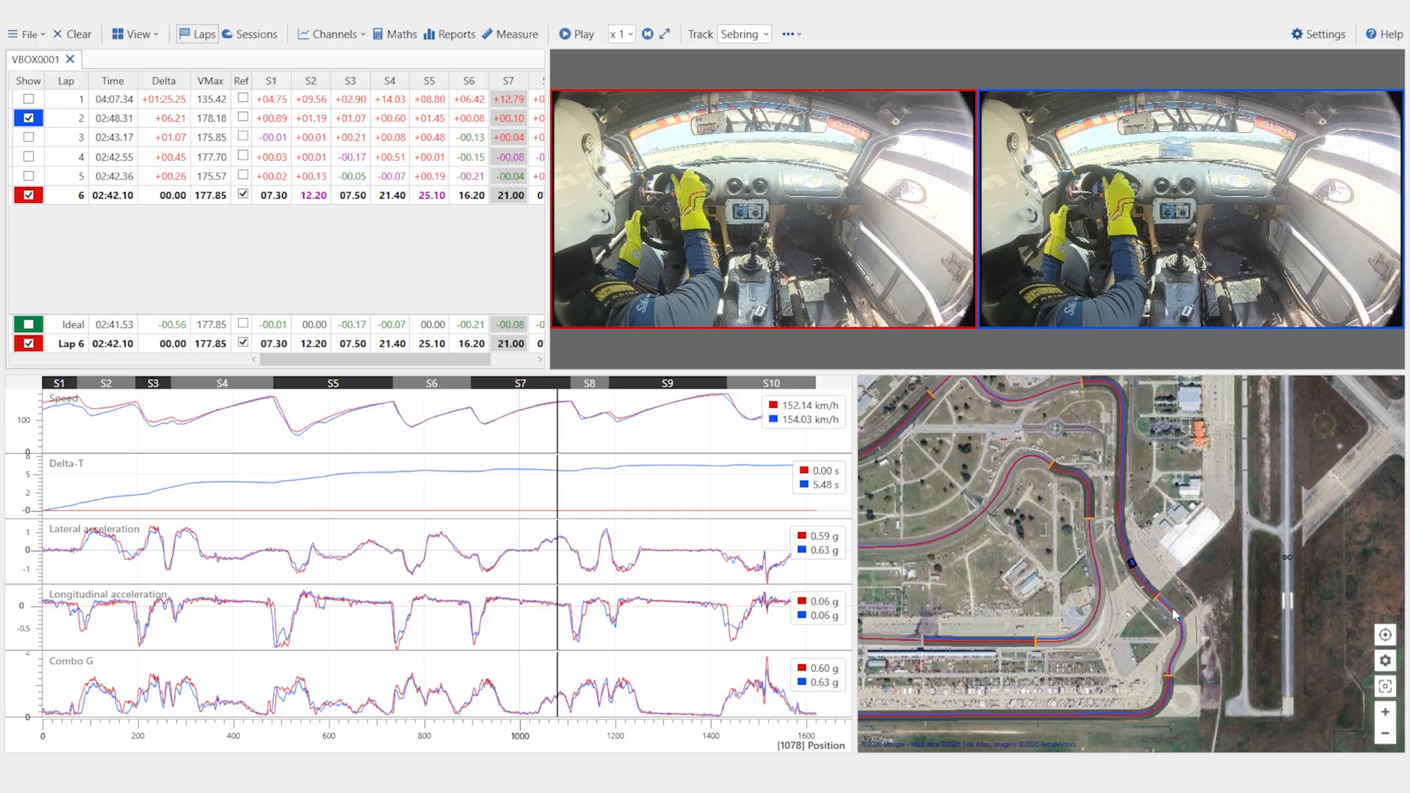
- Zoom the map in on the S8 corners and compare laps 6 and 2 in early S8 and at the S9 entry
left_click(1386, 733)
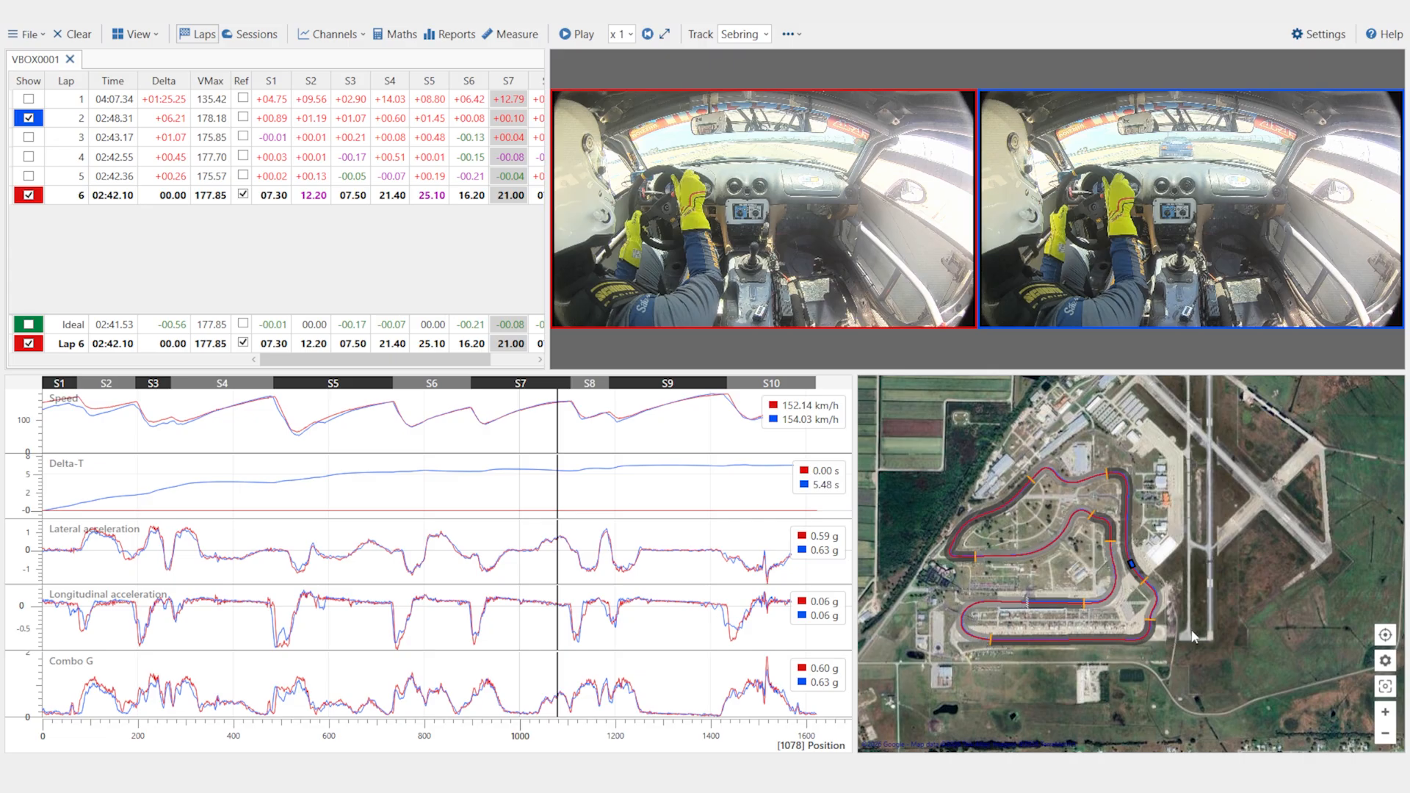
scroll(1165, 621, "up", 1)
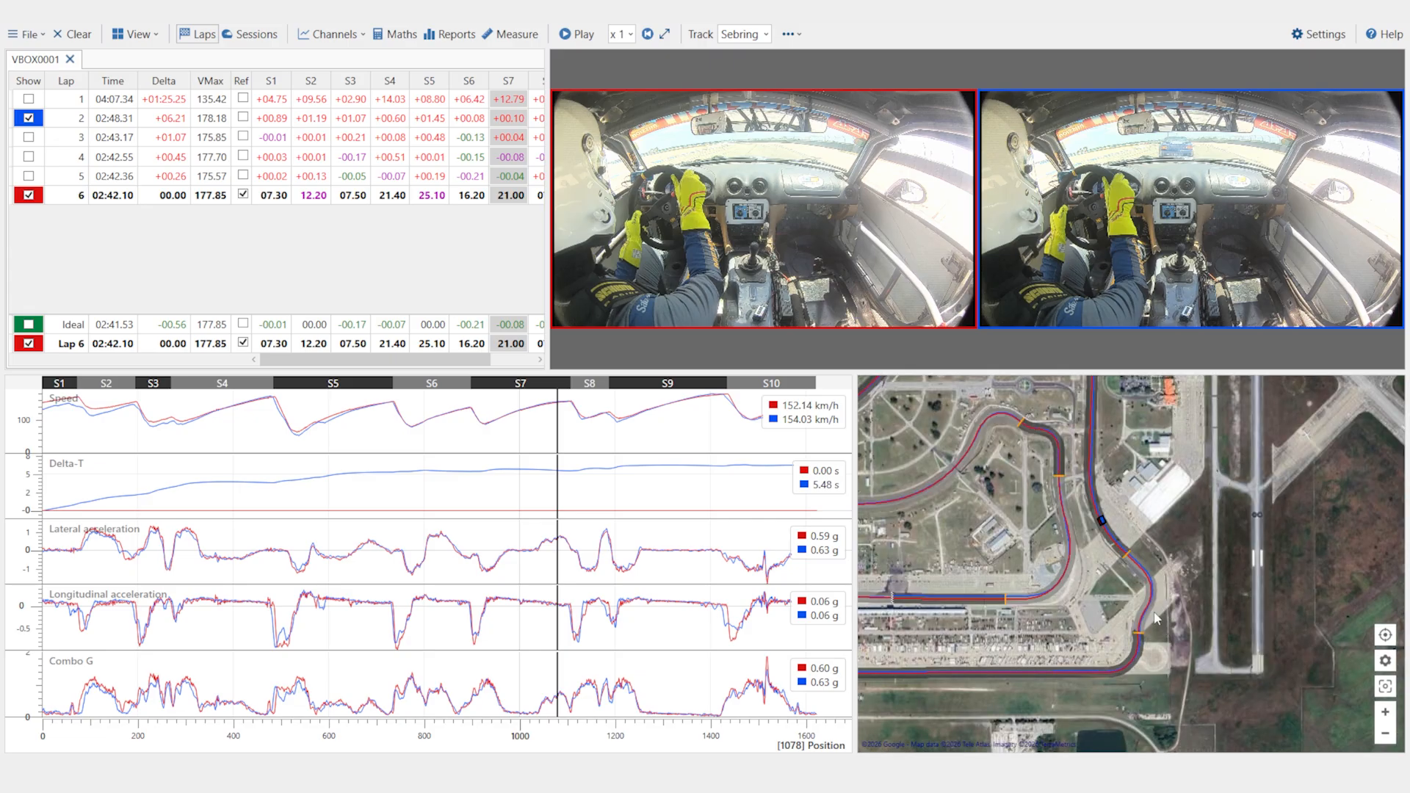
scroll(1152, 591, "up", 1)
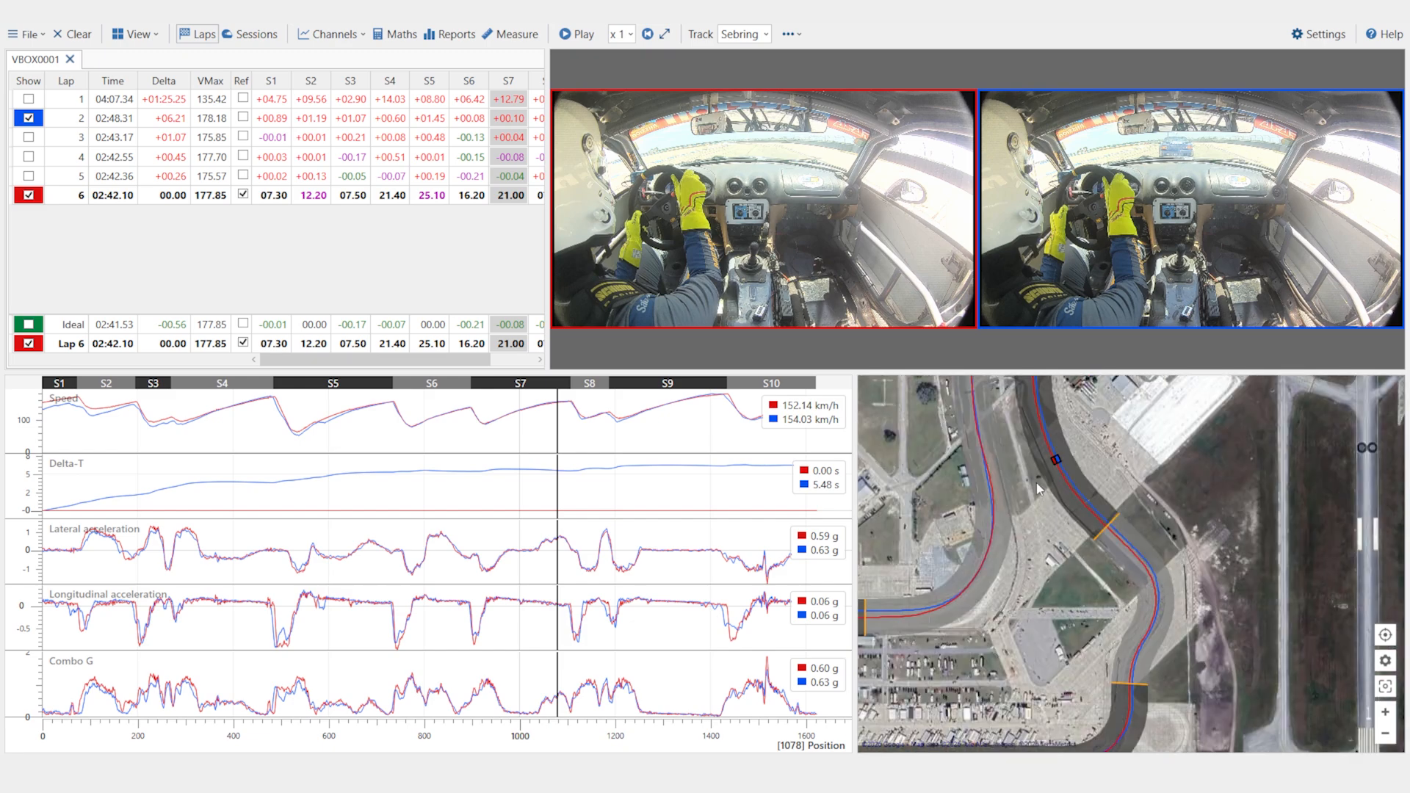
left_click(582, 425)
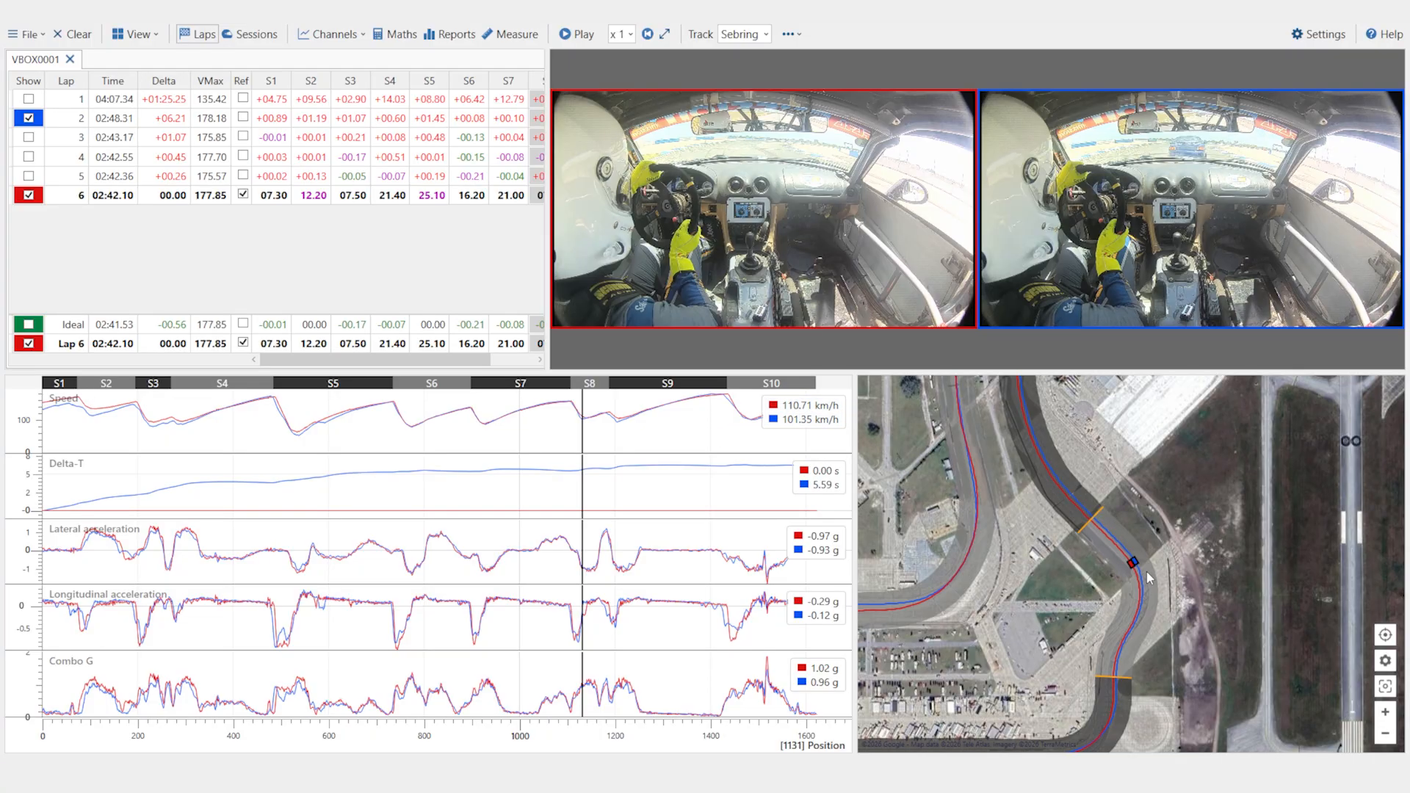
left_click(617, 429)
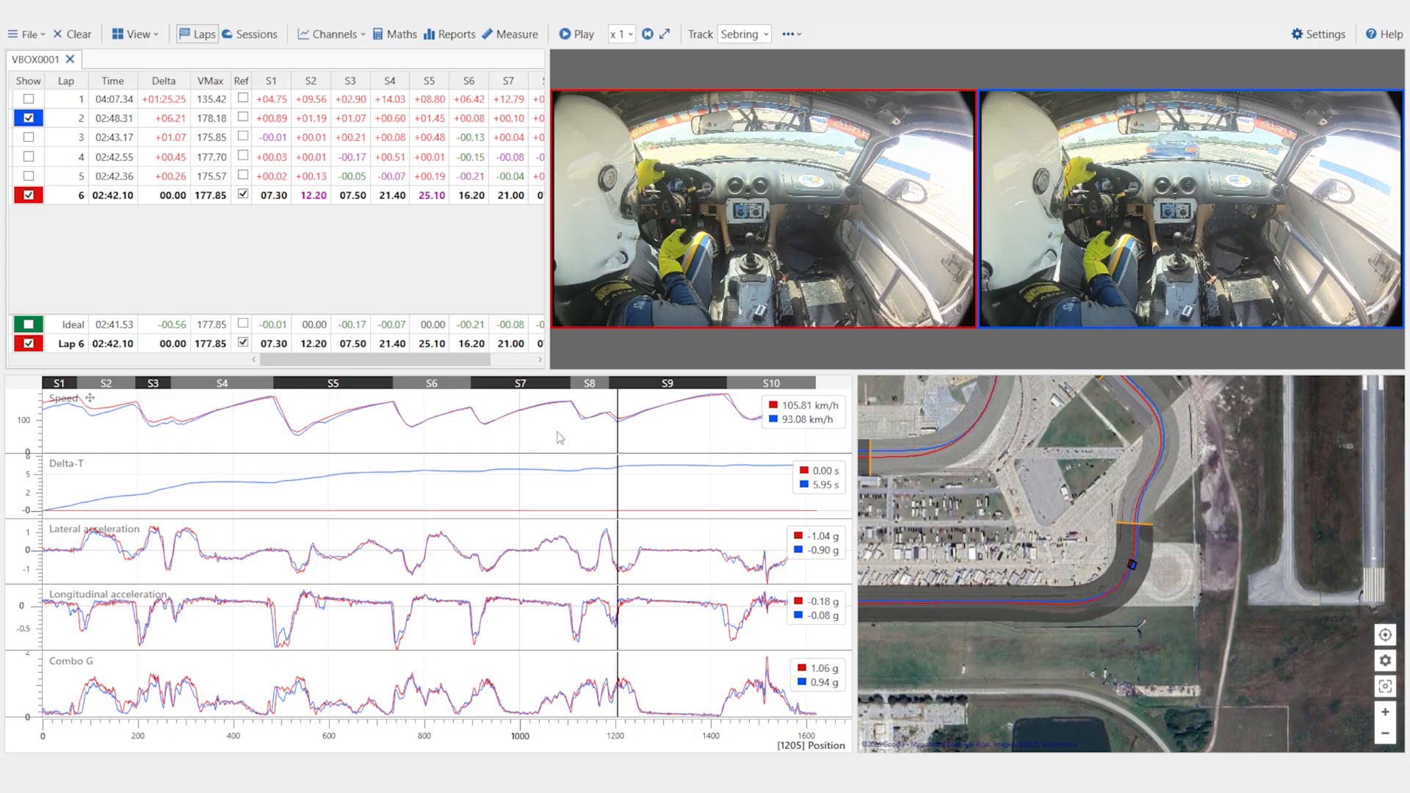
- Replay laps 6 and 2 from late S7 through S8, pausing before S8, in mid-corner and at its exit
left_click(560, 438)
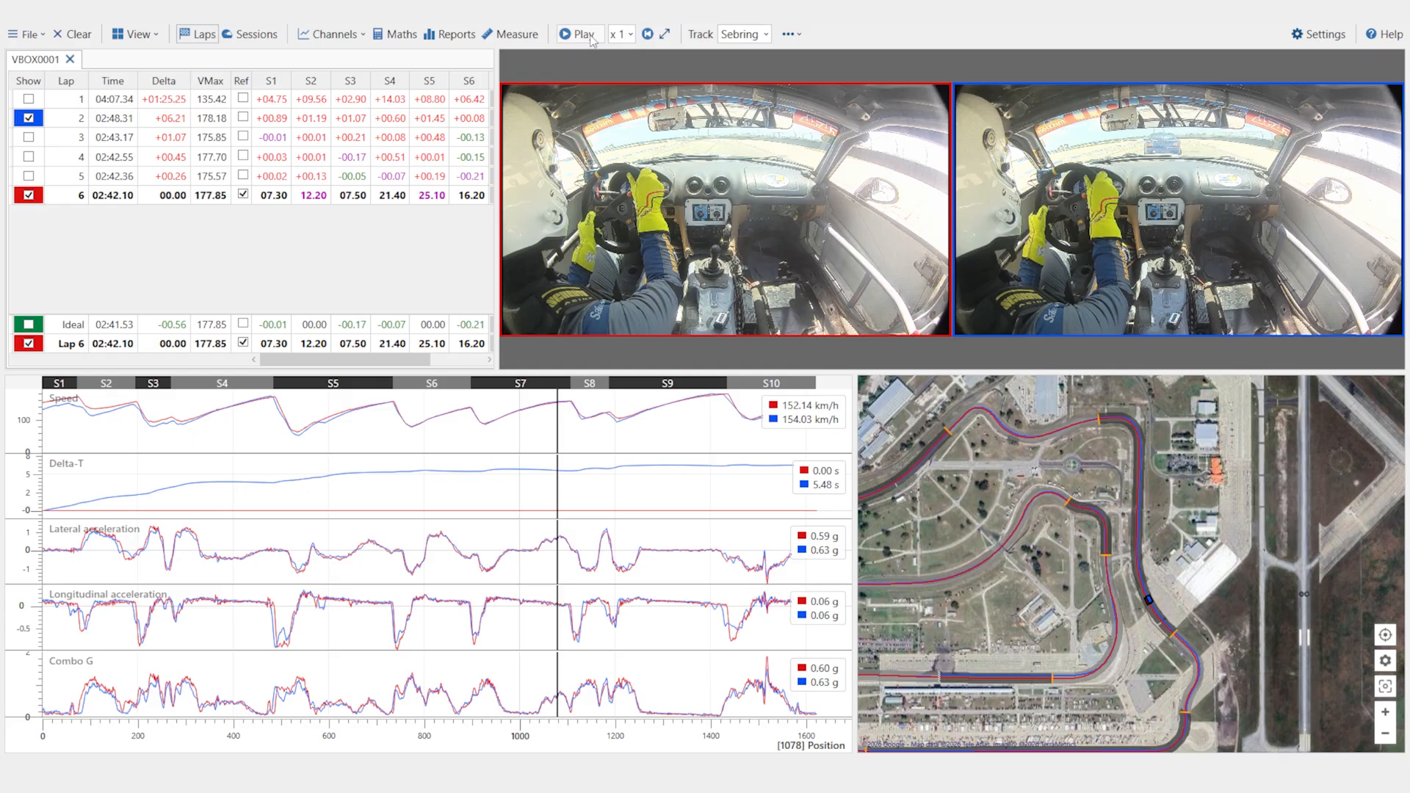
left_click(588, 34)
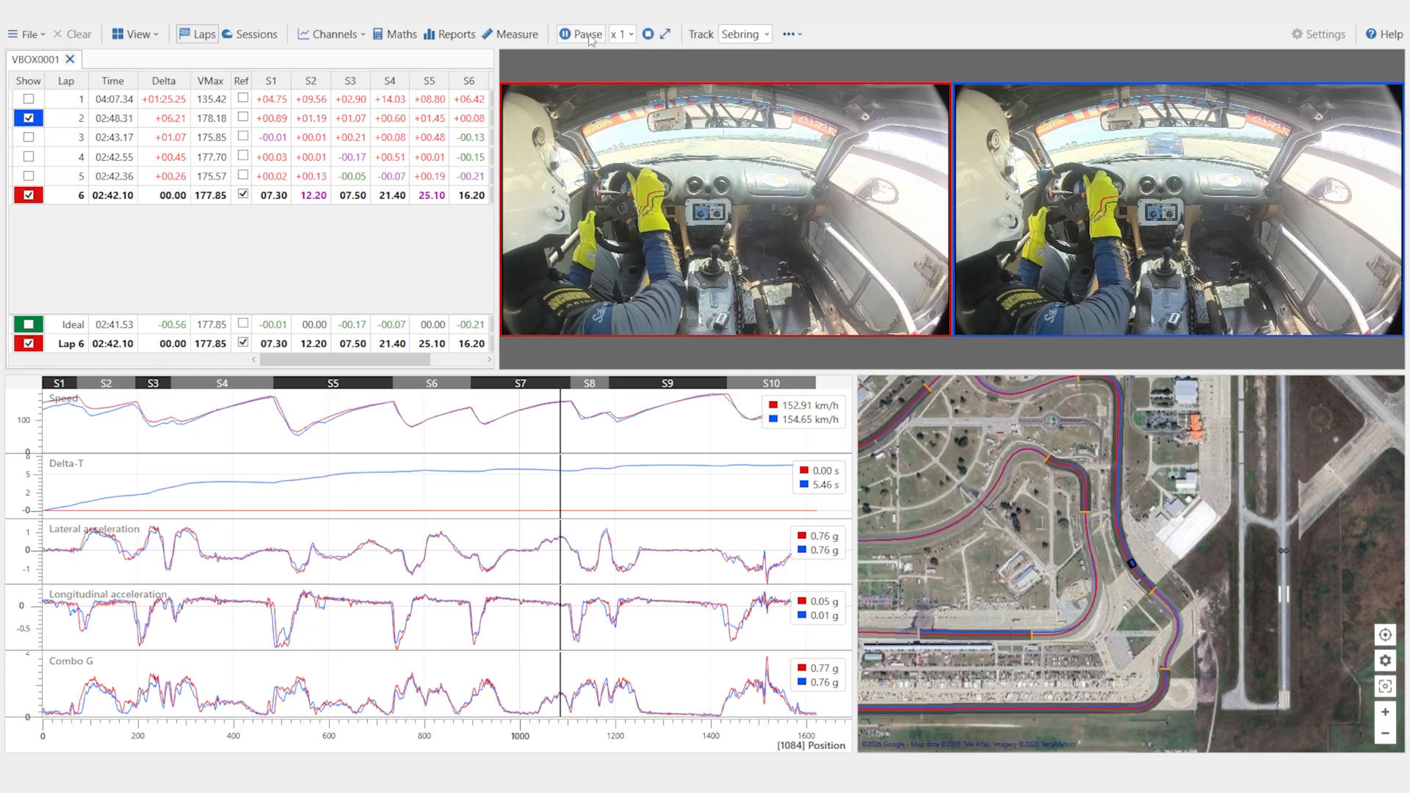
left_click(589, 35)
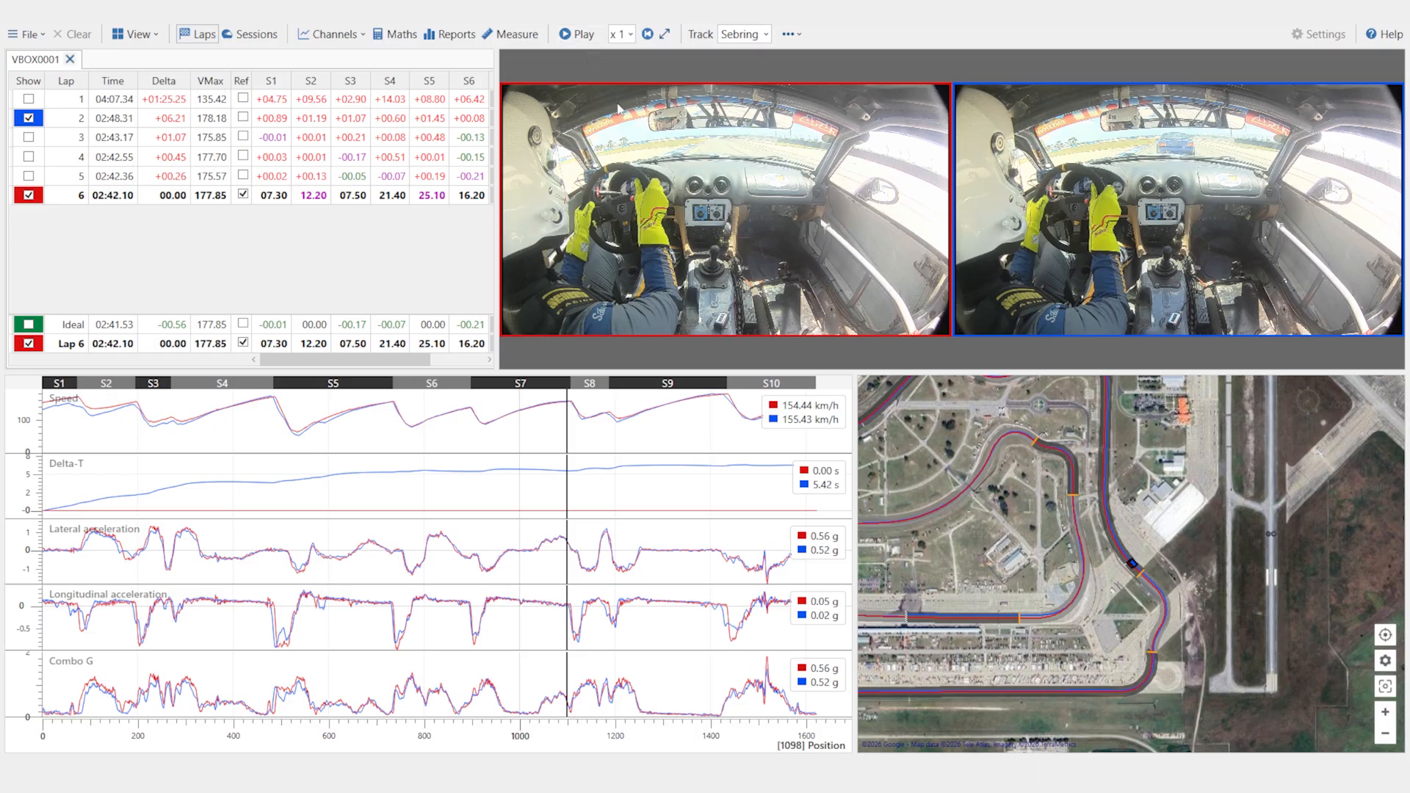
left_click(581, 37)
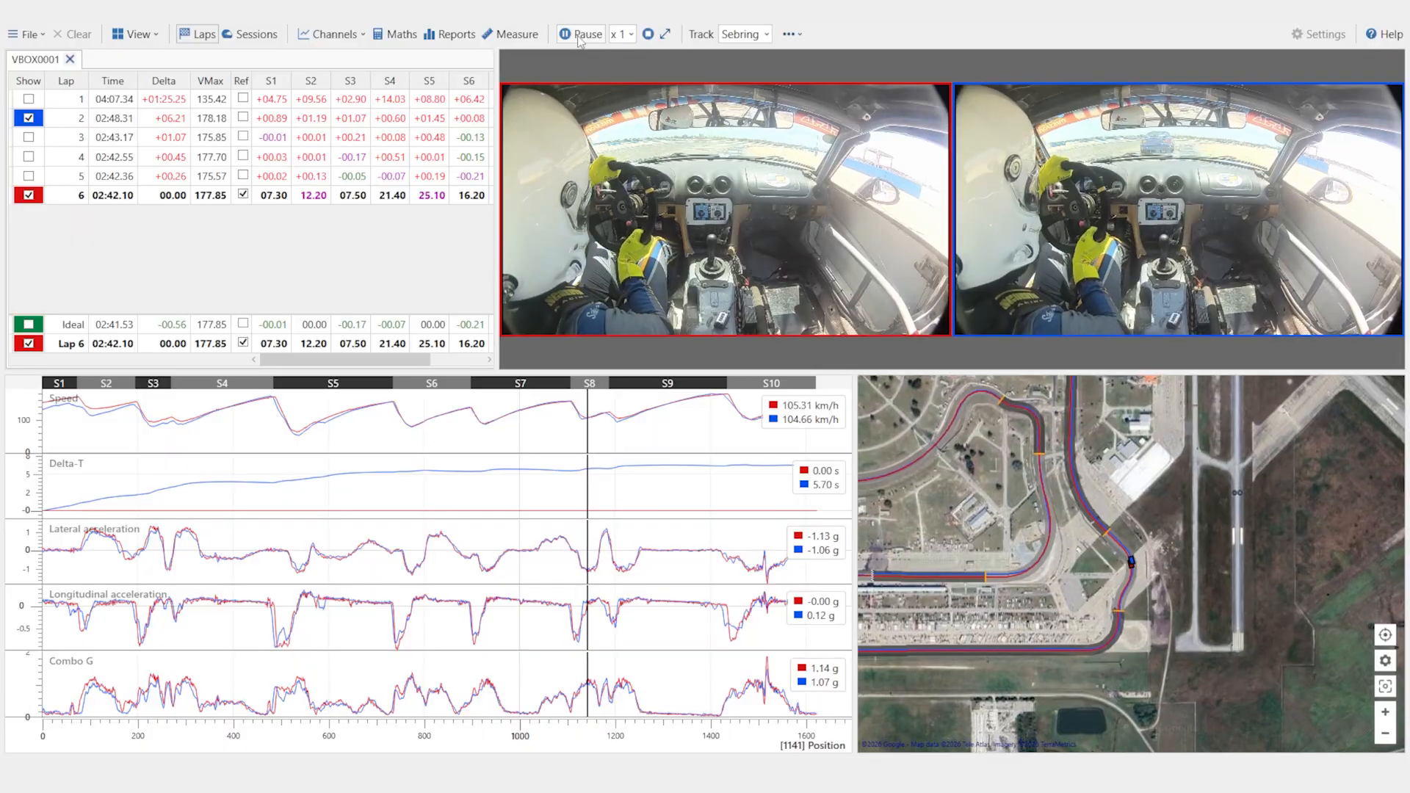
left_click(581, 36)
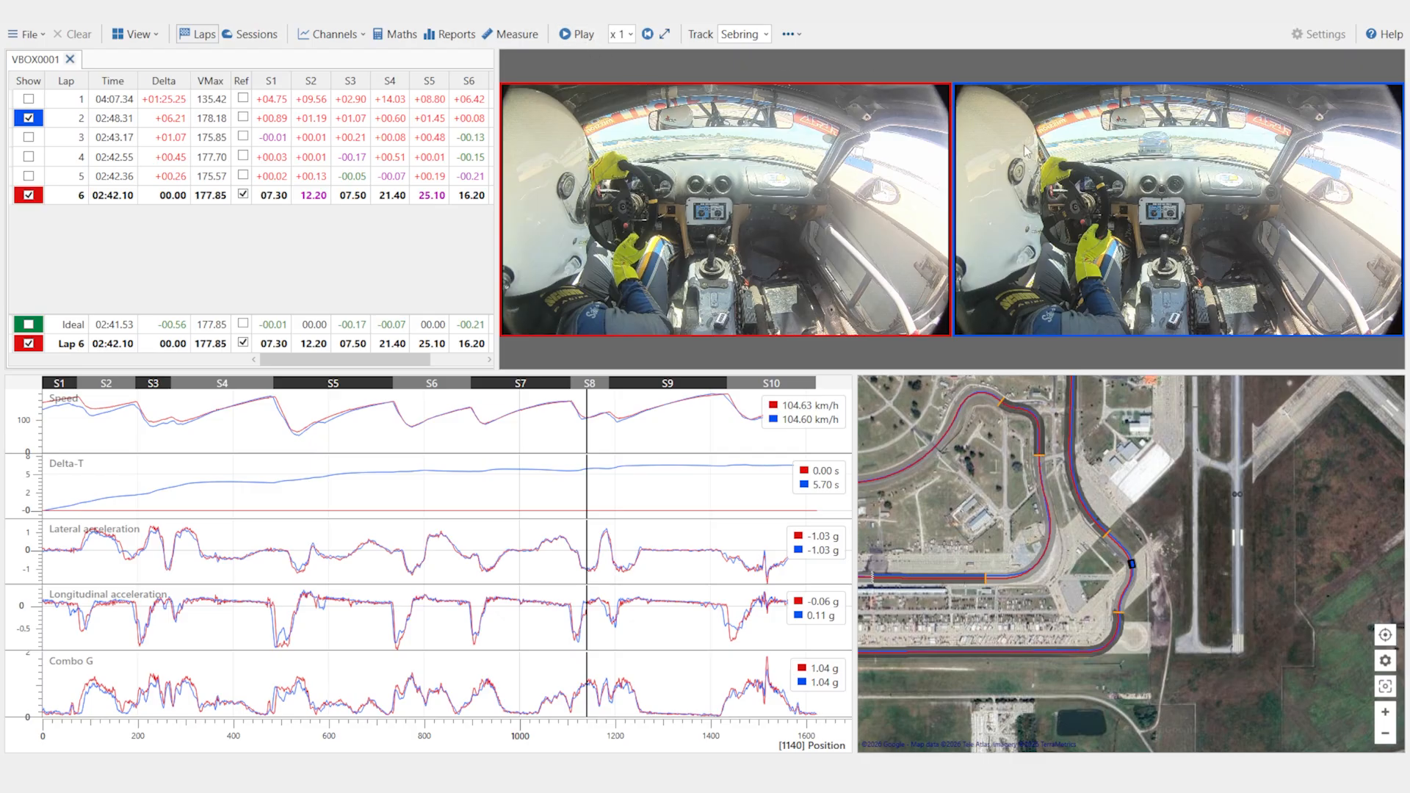
left_click(584, 36)
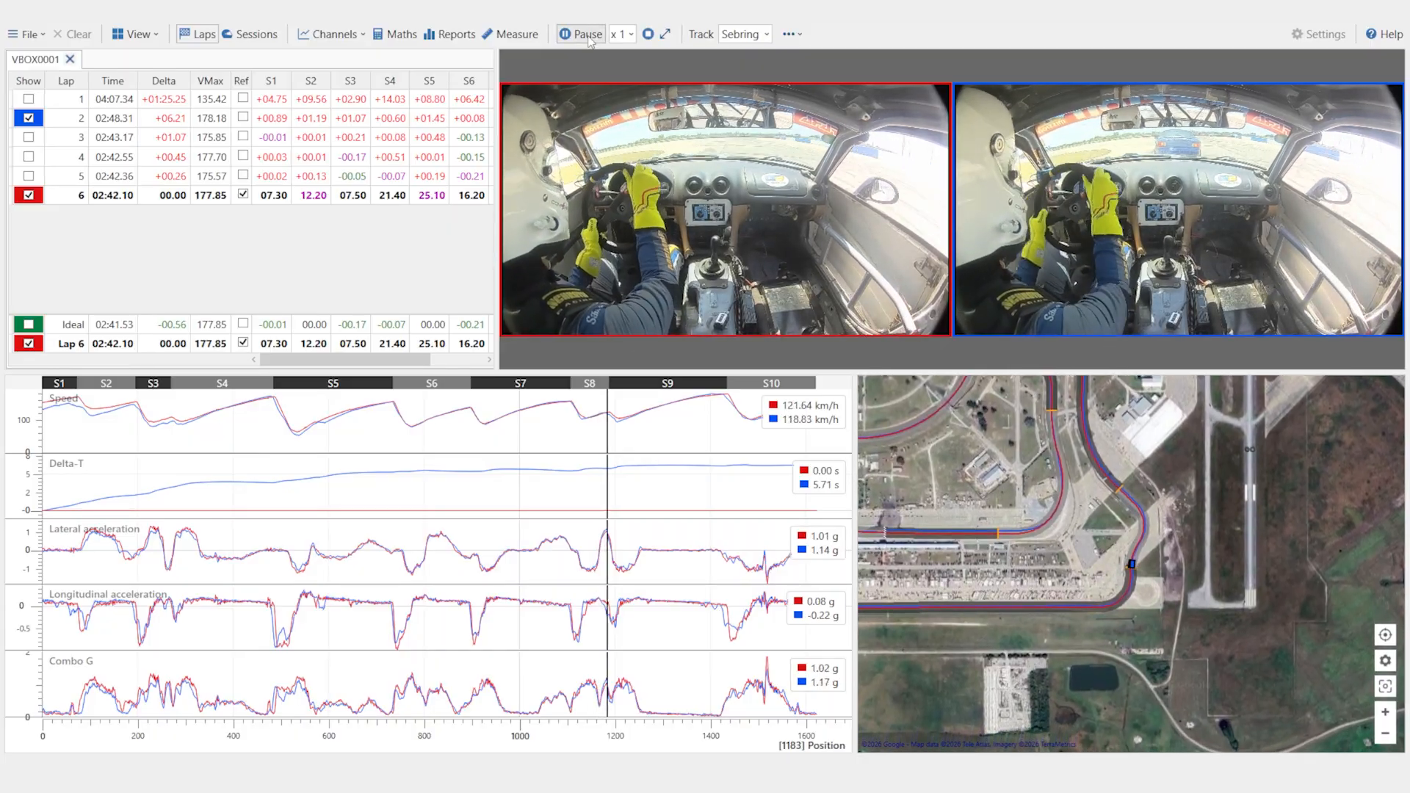
left_click(588, 43)
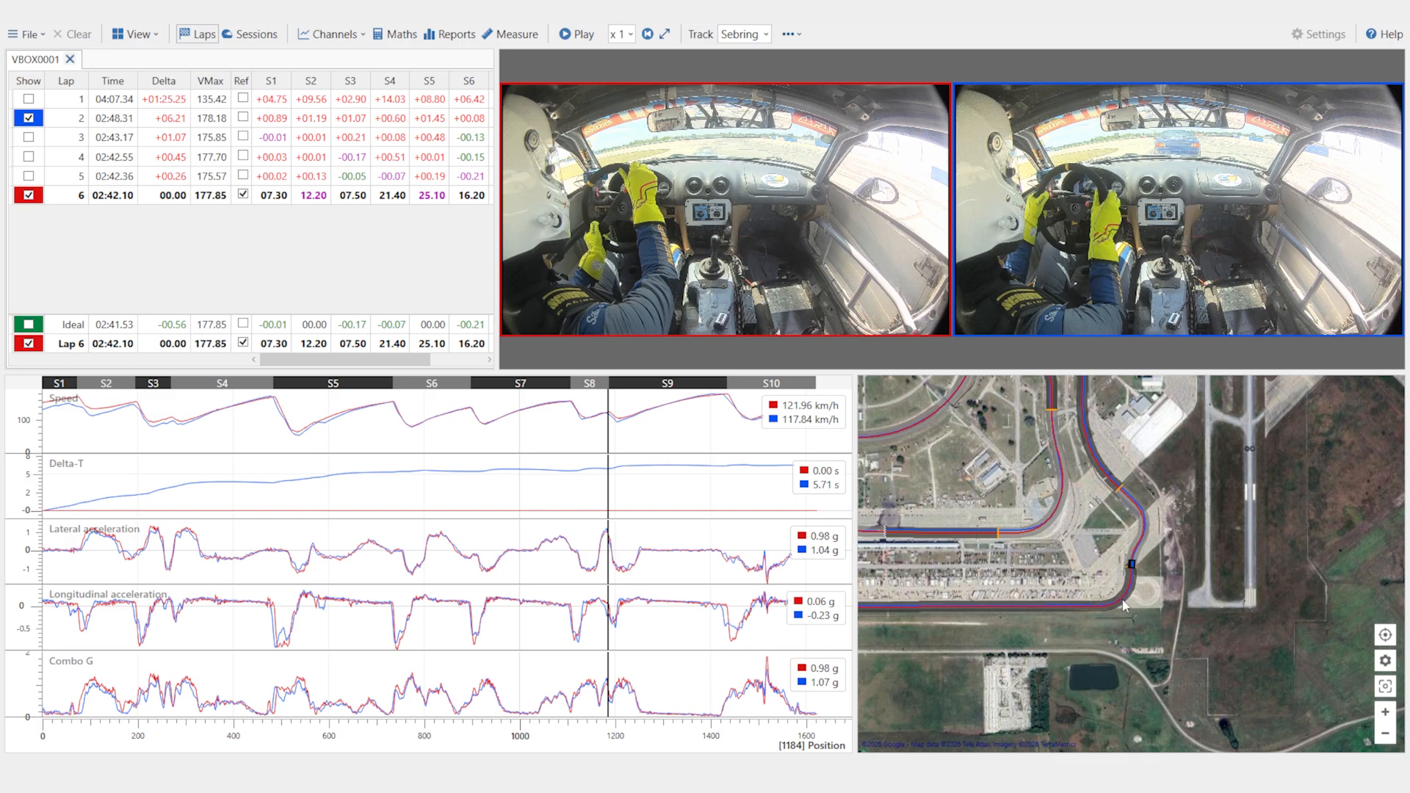
- Zoom the map in on the S9 entry corner and replay both laps through it, pausing at entry, apex and exit
scroll(1119, 606, "up", 3)
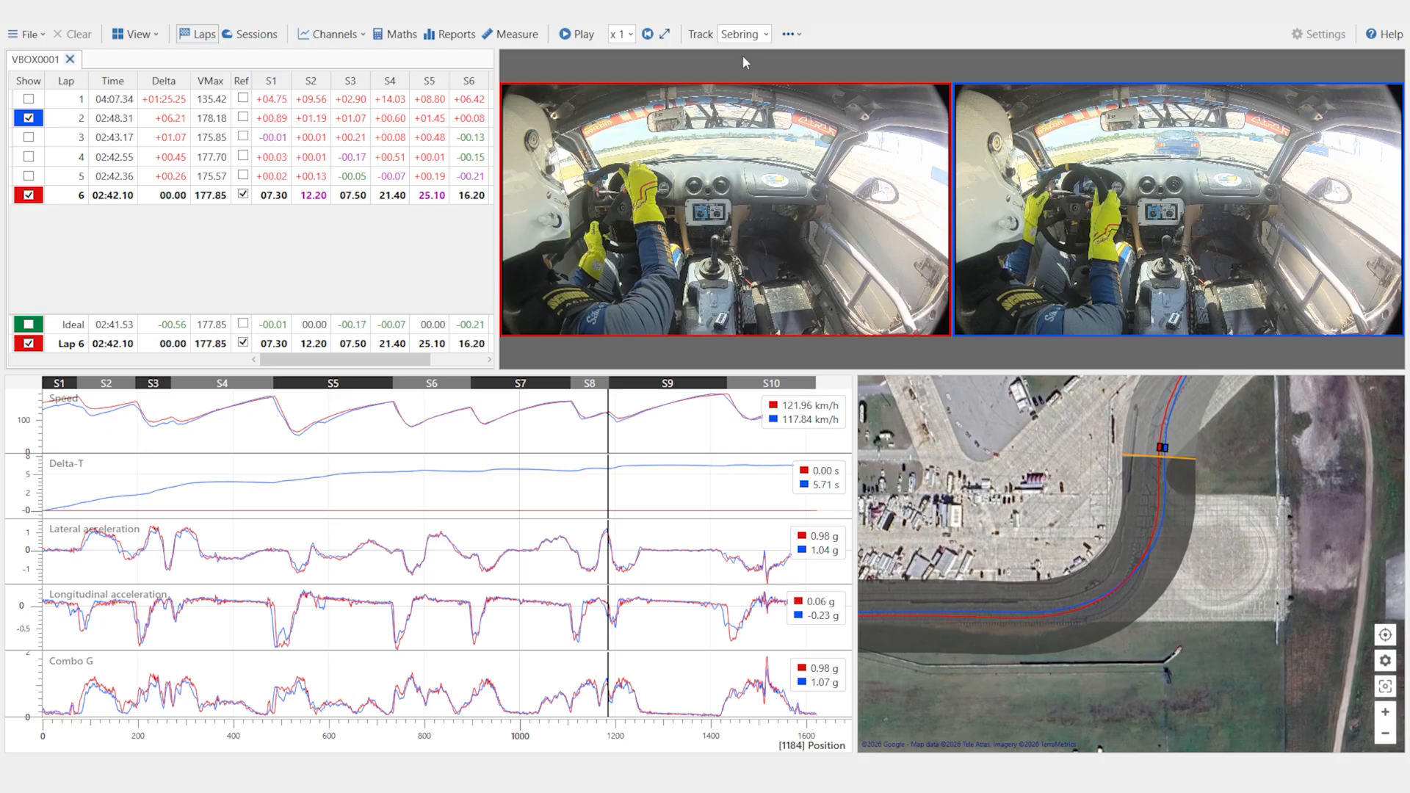
left_click(583, 34)
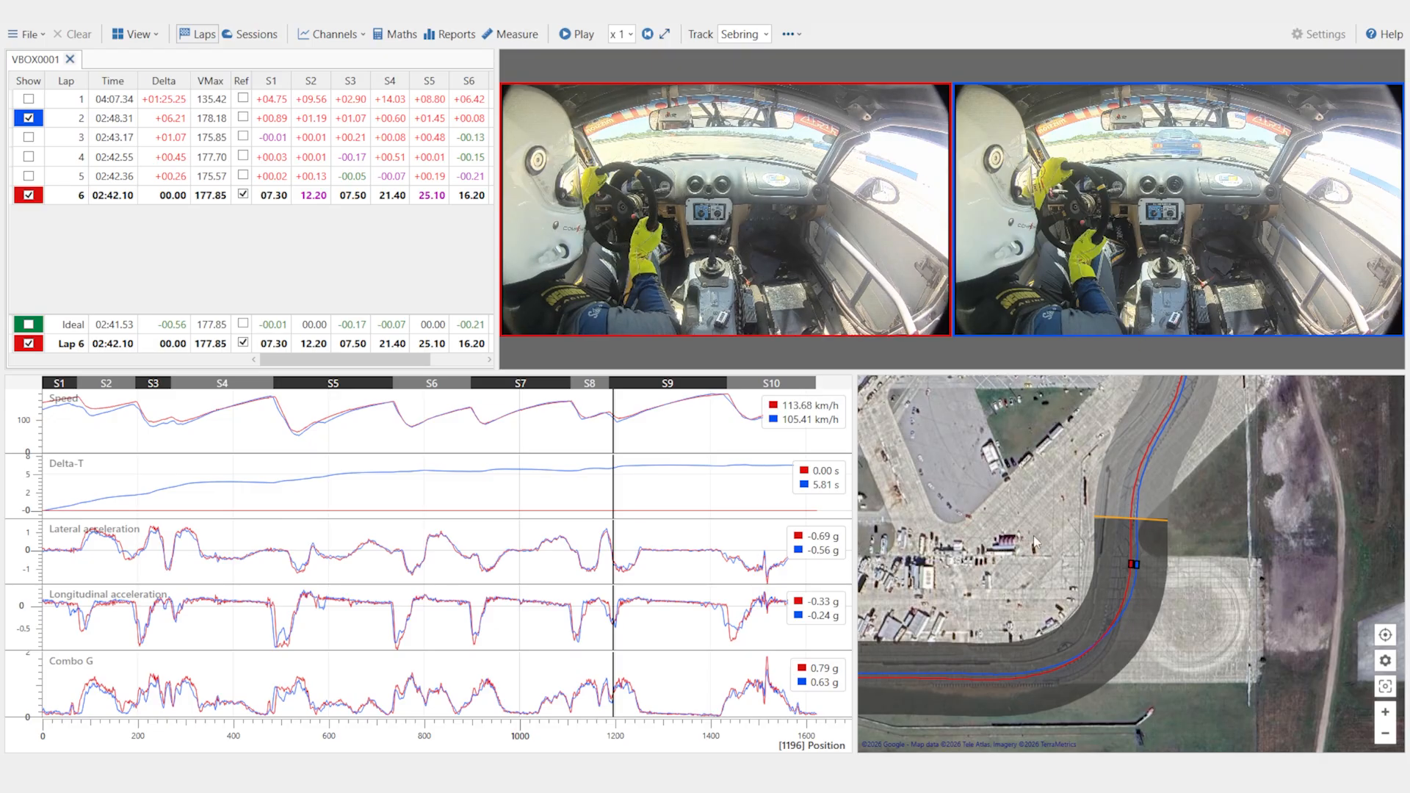
left_click(584, 36)
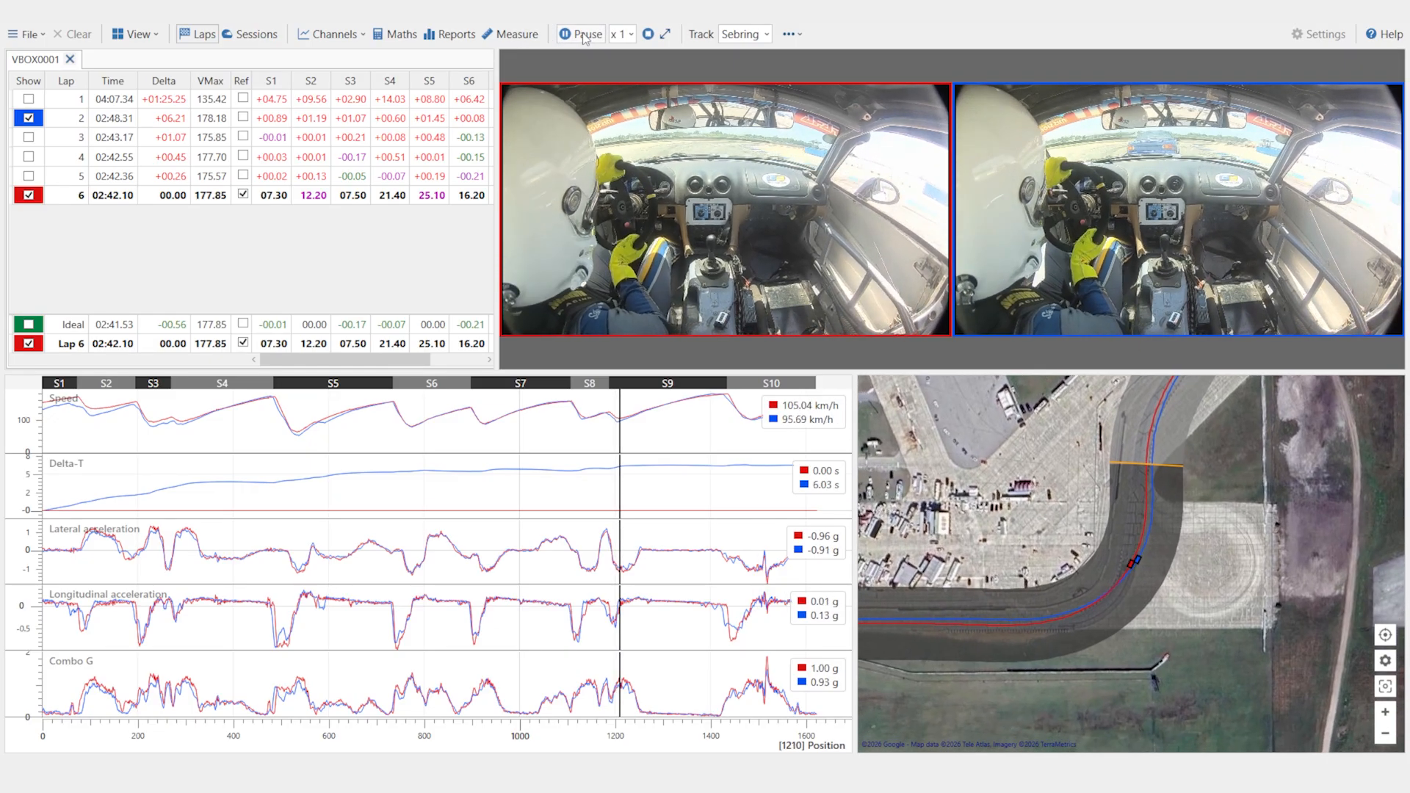
left_click(584, 35)
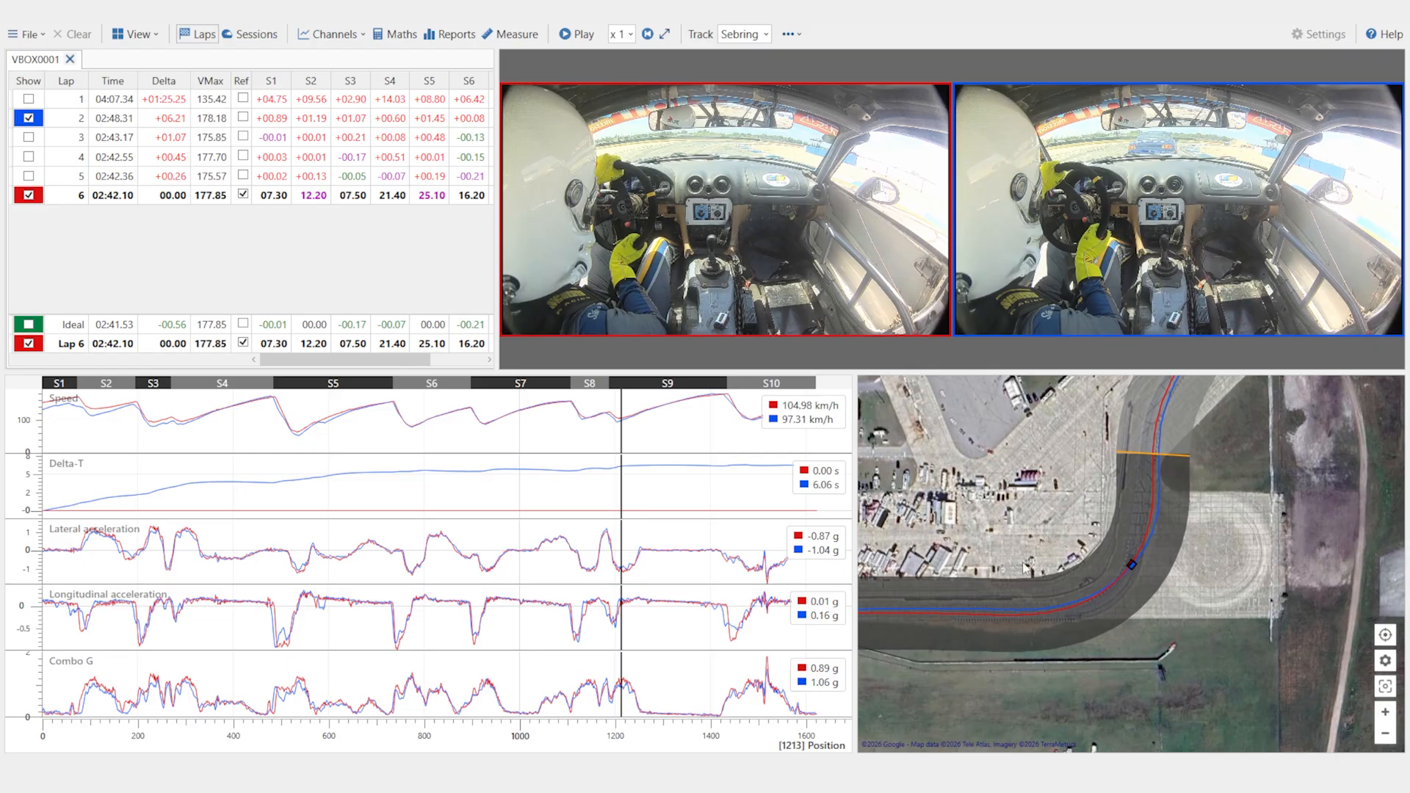
left_click(591, 41)
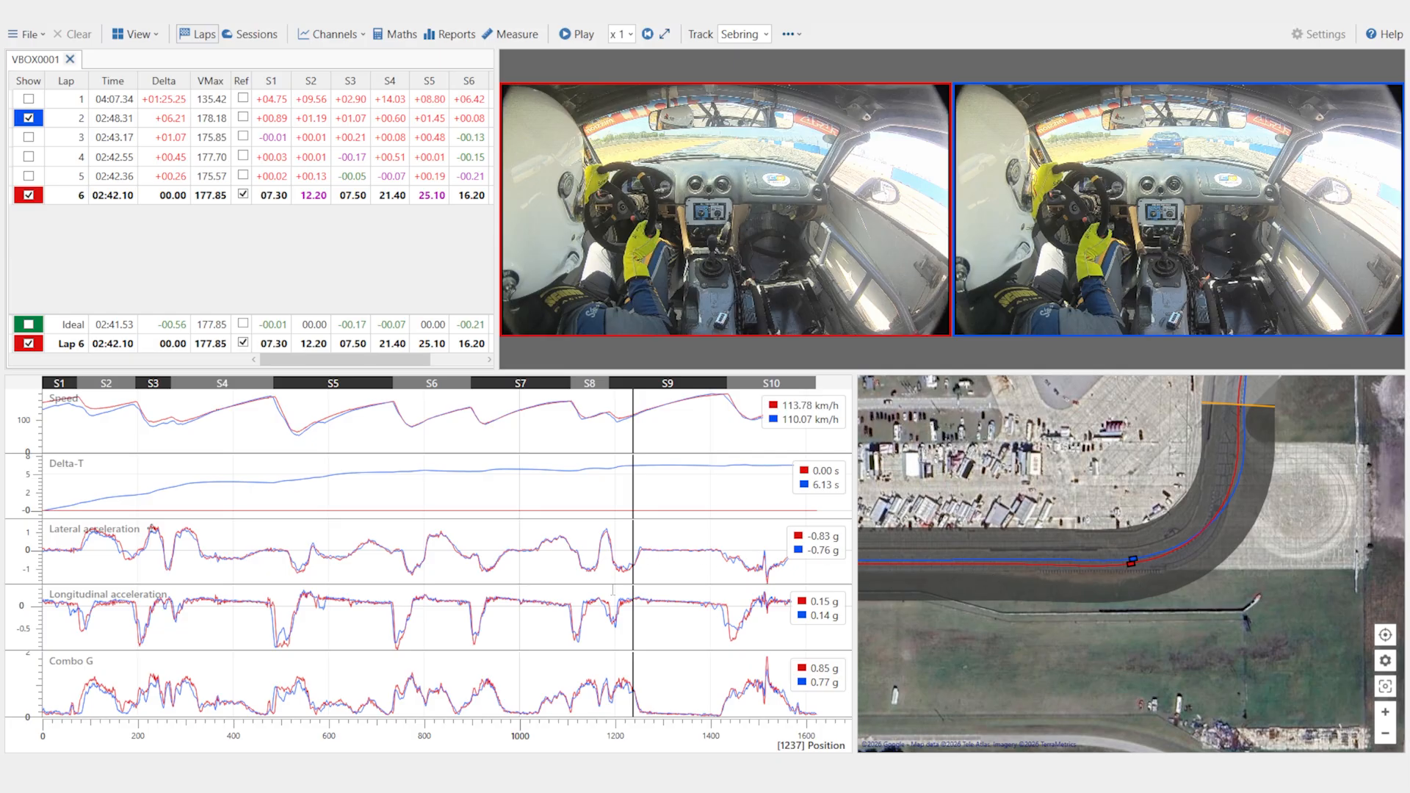
- Place the cursor back in the middle of S8 and replay laps 6 and 2 from there
left_click(603, 591)
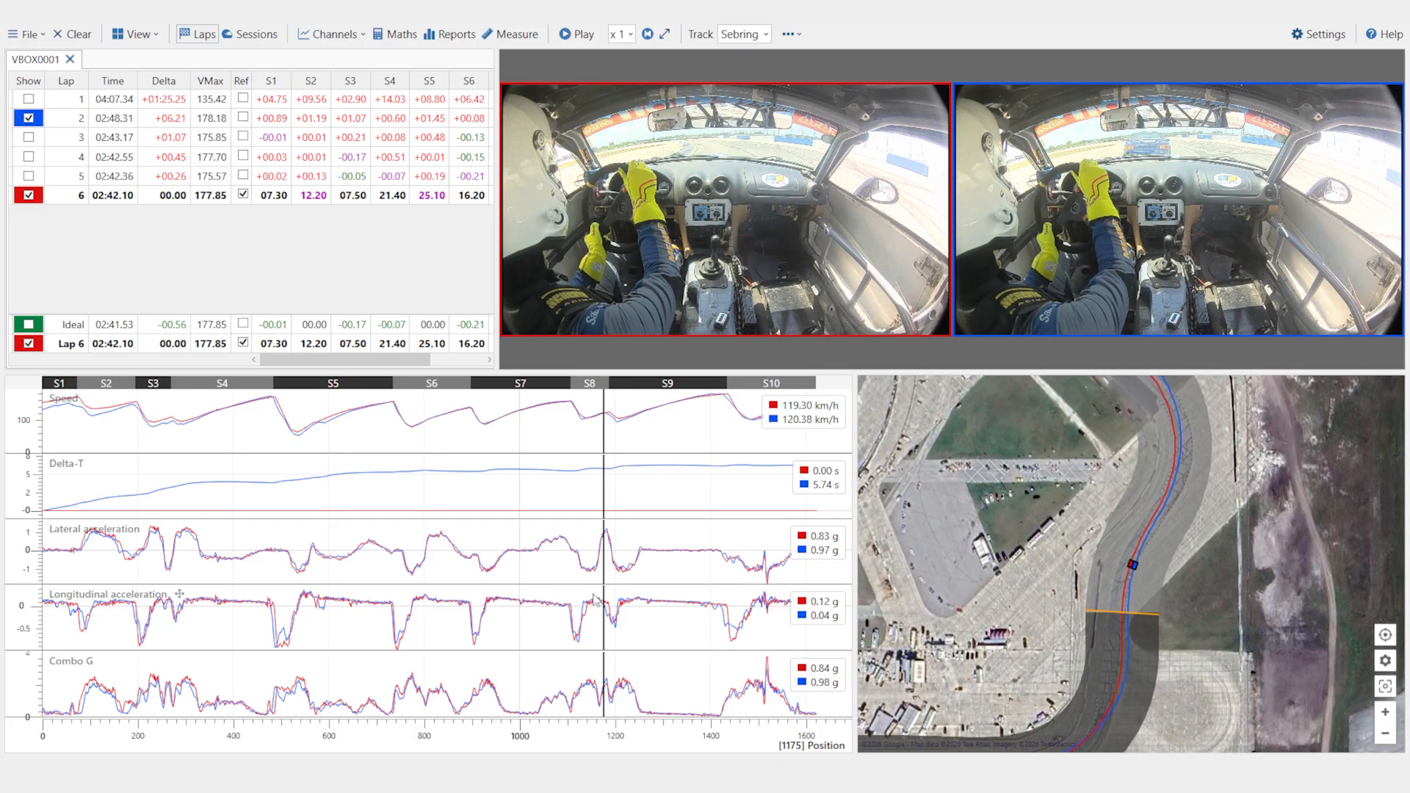
left_click(589, 641)
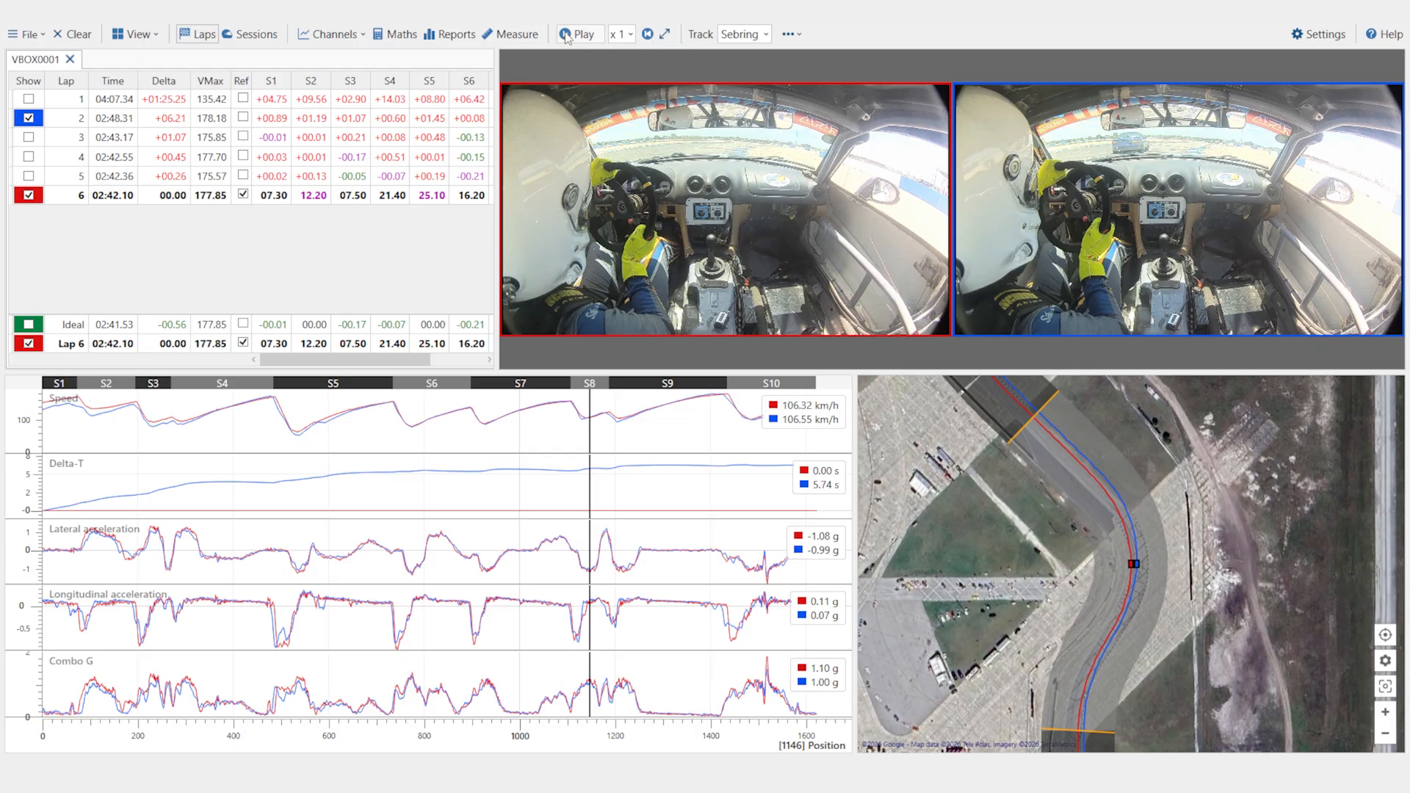
left_click(590, 37)
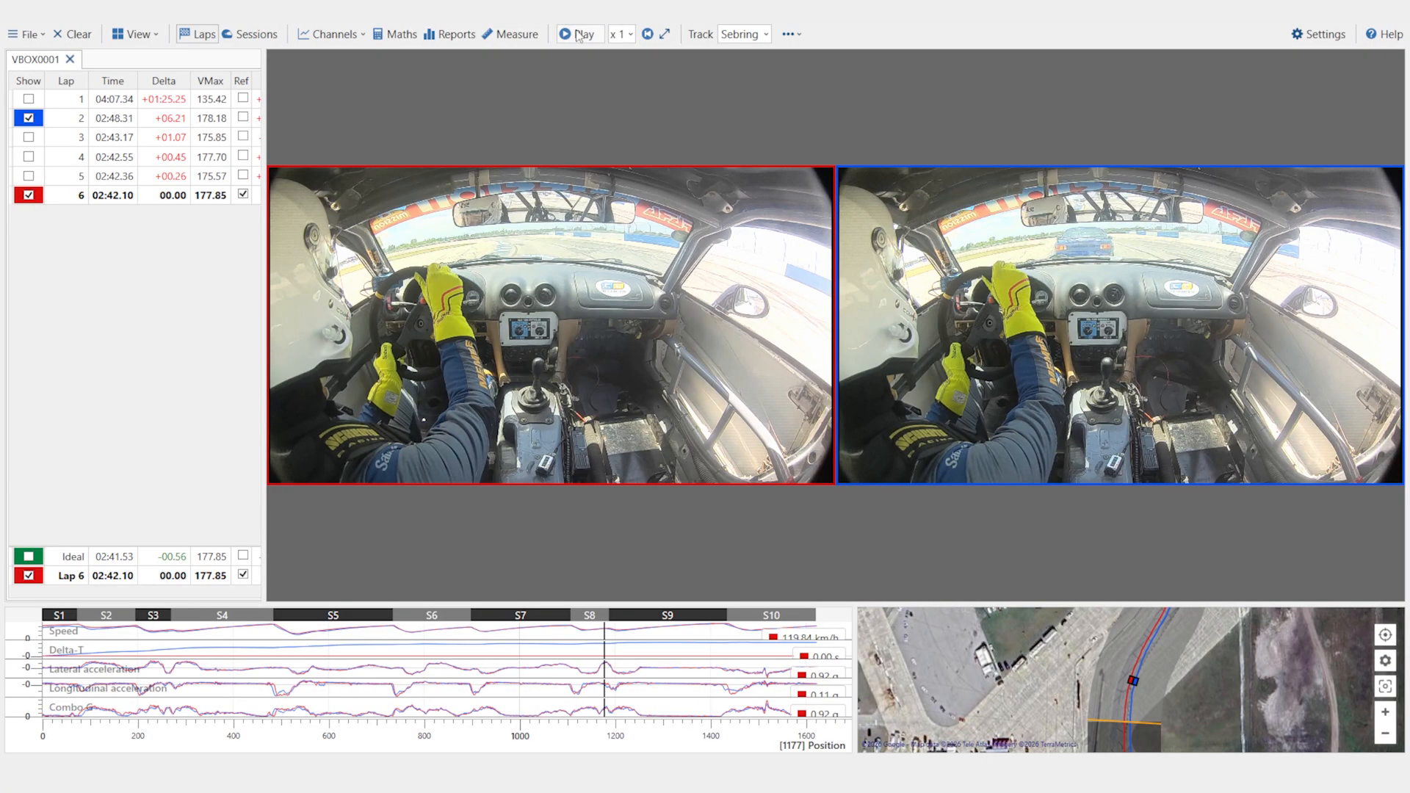
- Replay laps 6 and 2 in the enlarged videos from the S8 exit through the first S9 corner, pausing along the way
left_click(580, 37)
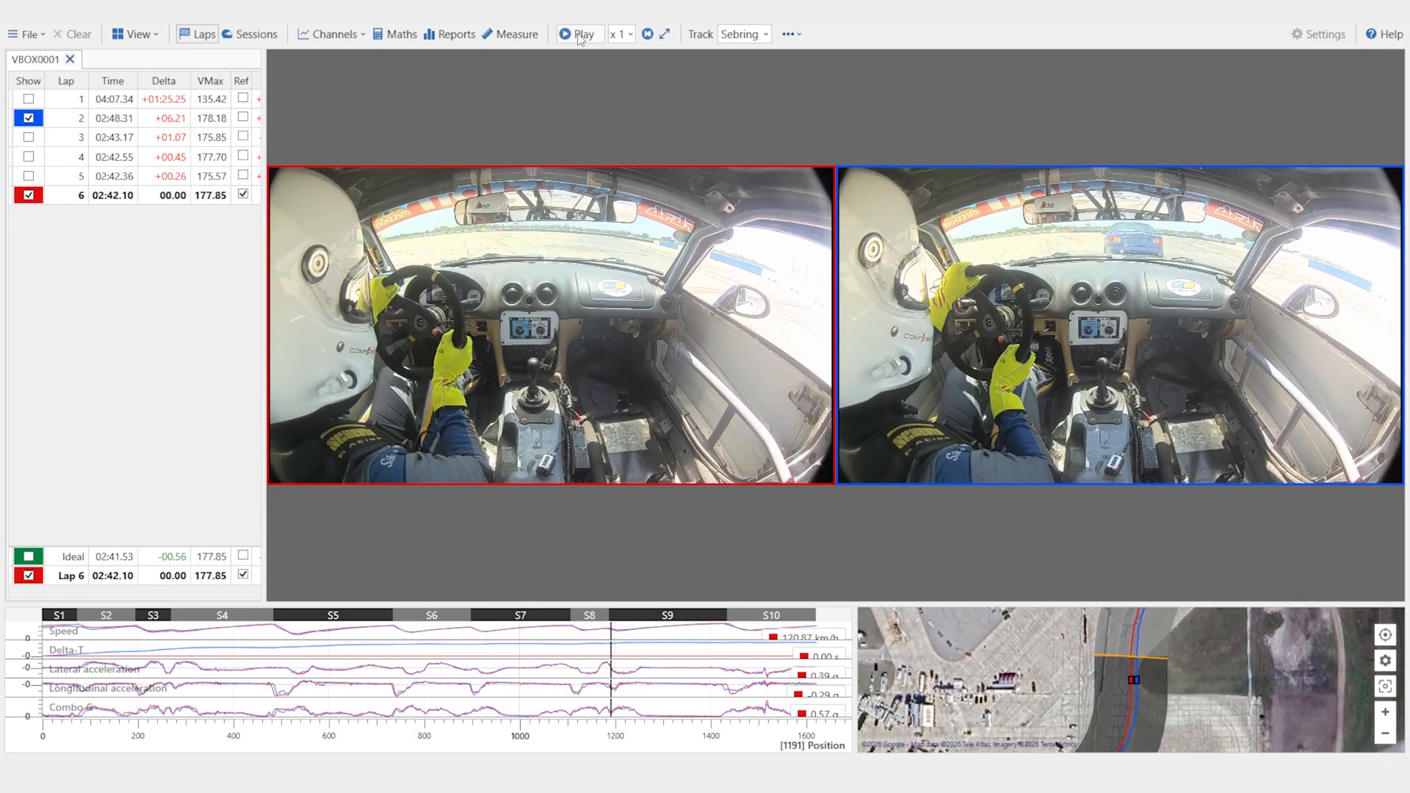
left_click(580, 36)
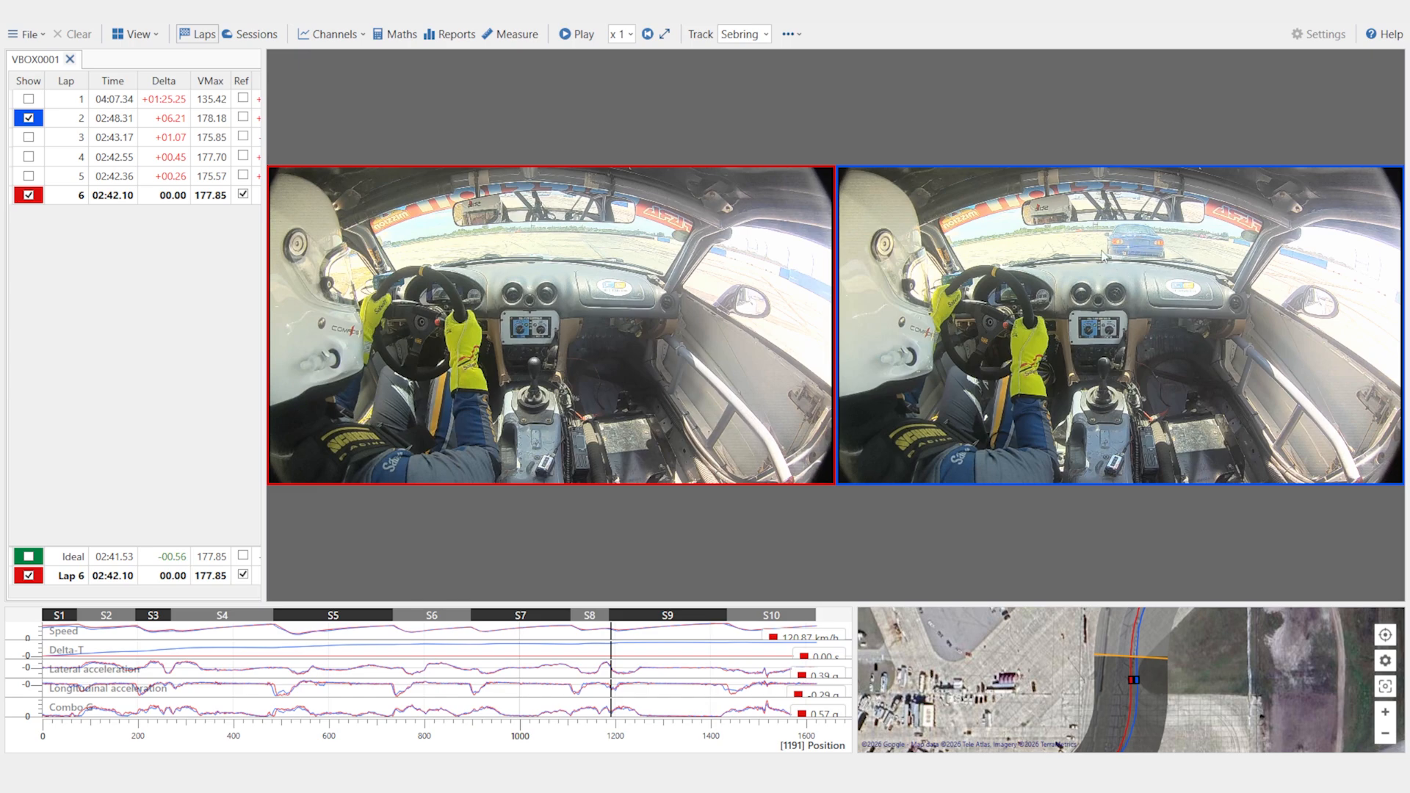
left_click(578, 40)
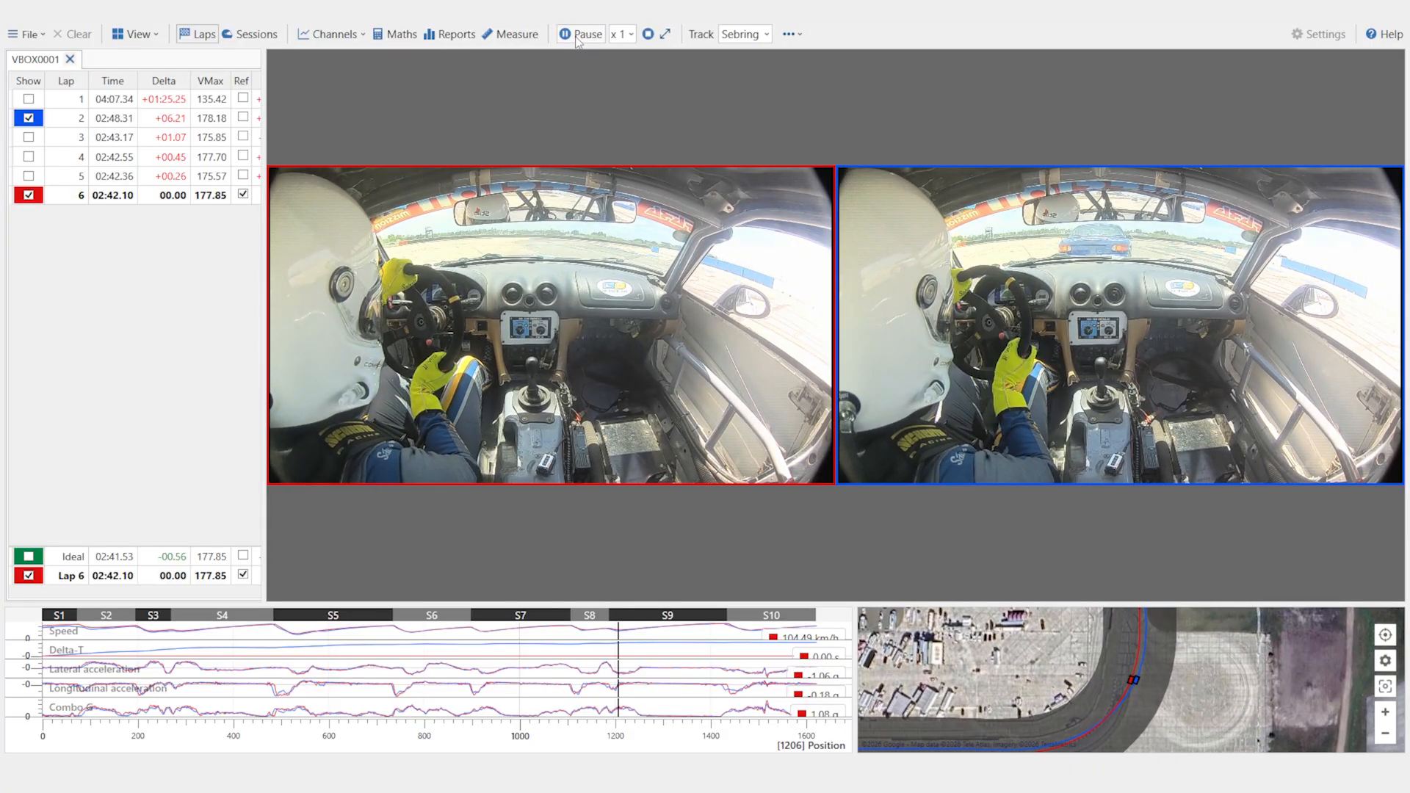
left_click(578, 40)
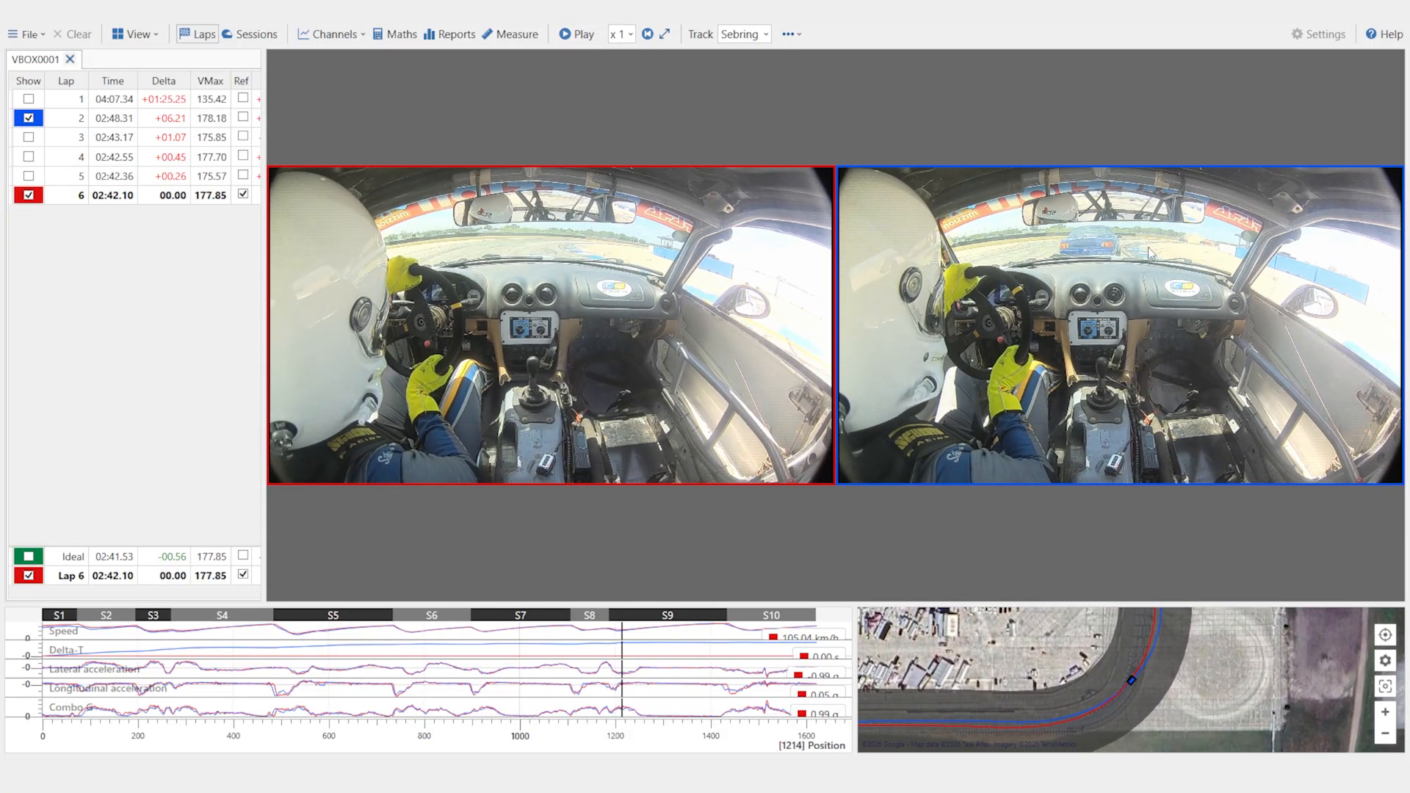
left_click(591, 38)
left_click(589, 39)
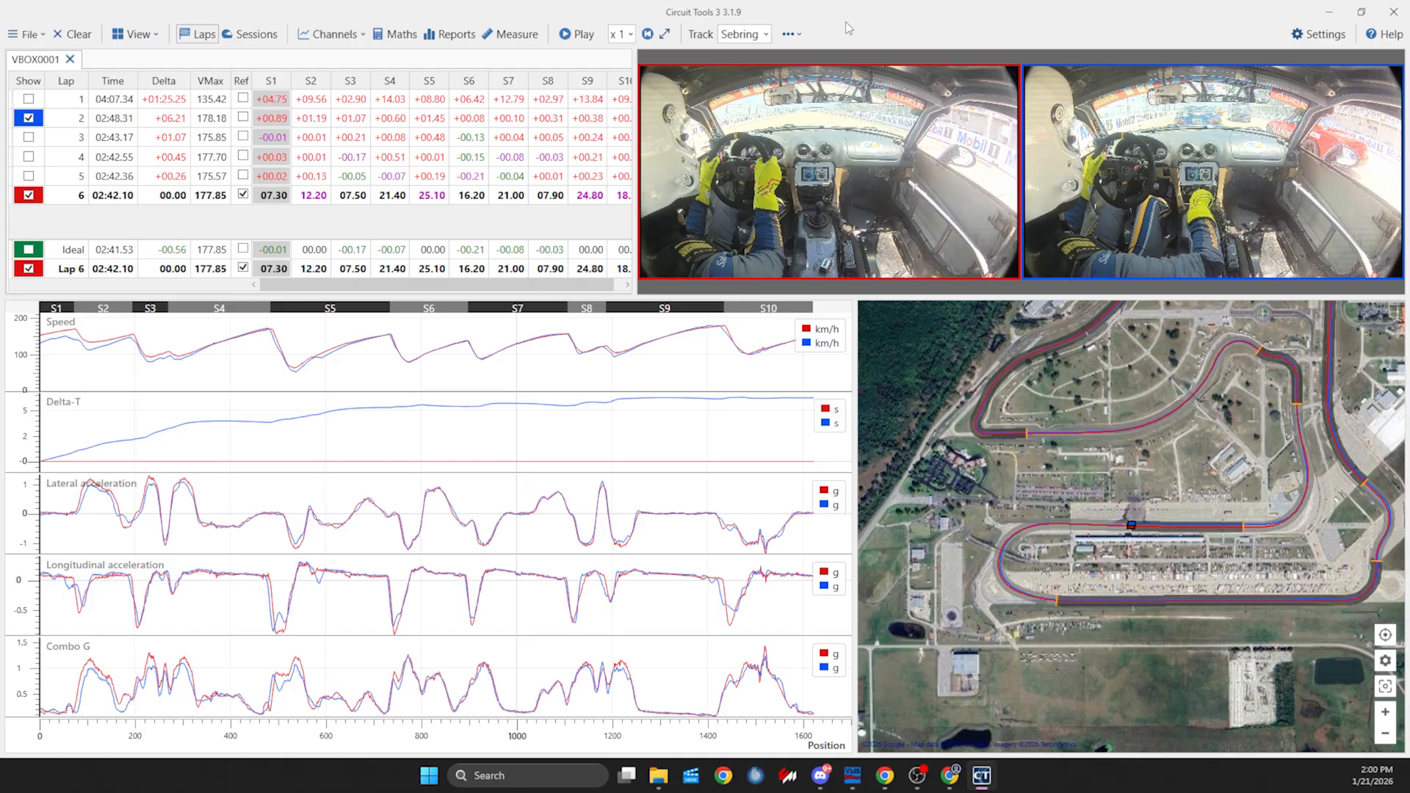
- Add the Satellites channel to the graphs and place the cursor near the start of its trace in S1
left_click(532, 433)
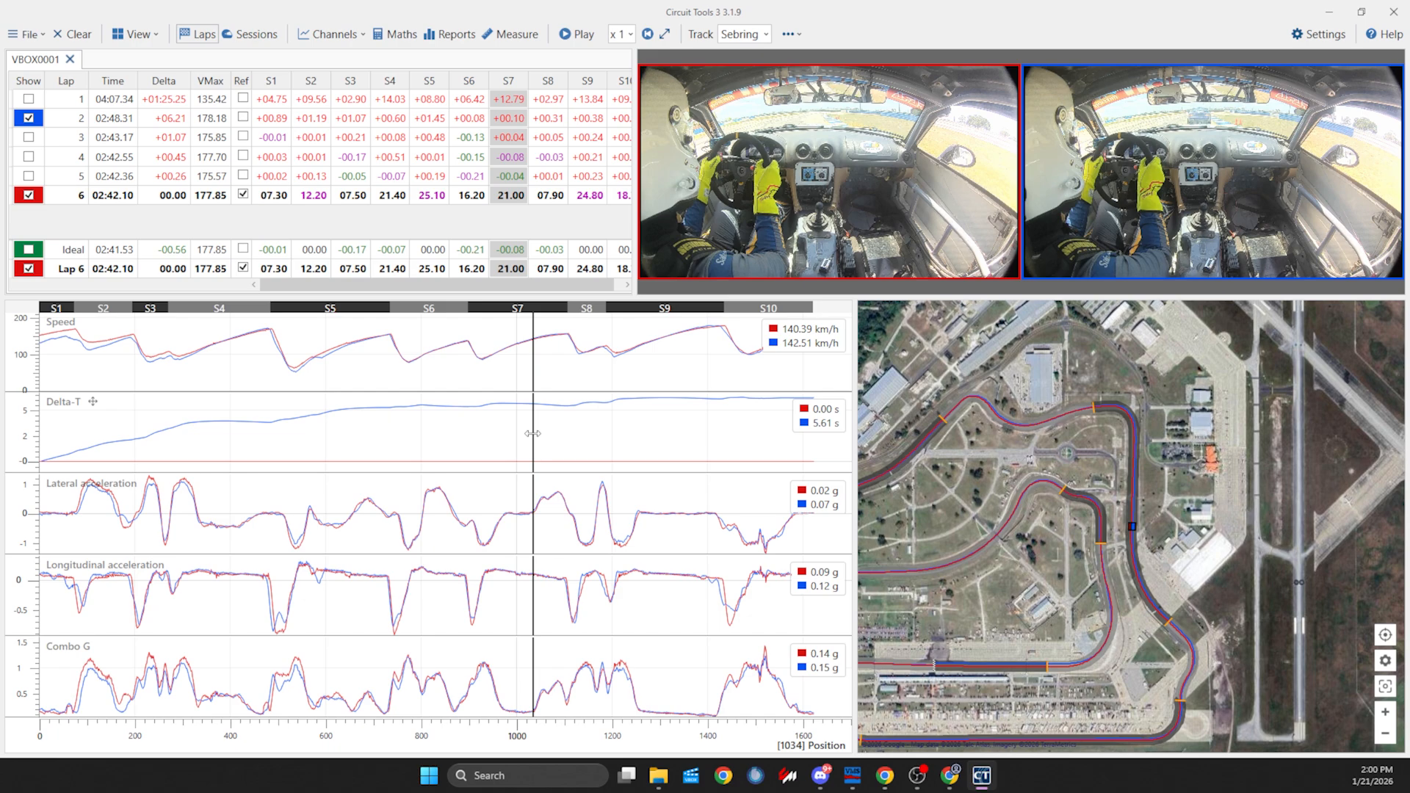
left_click(351, 44)
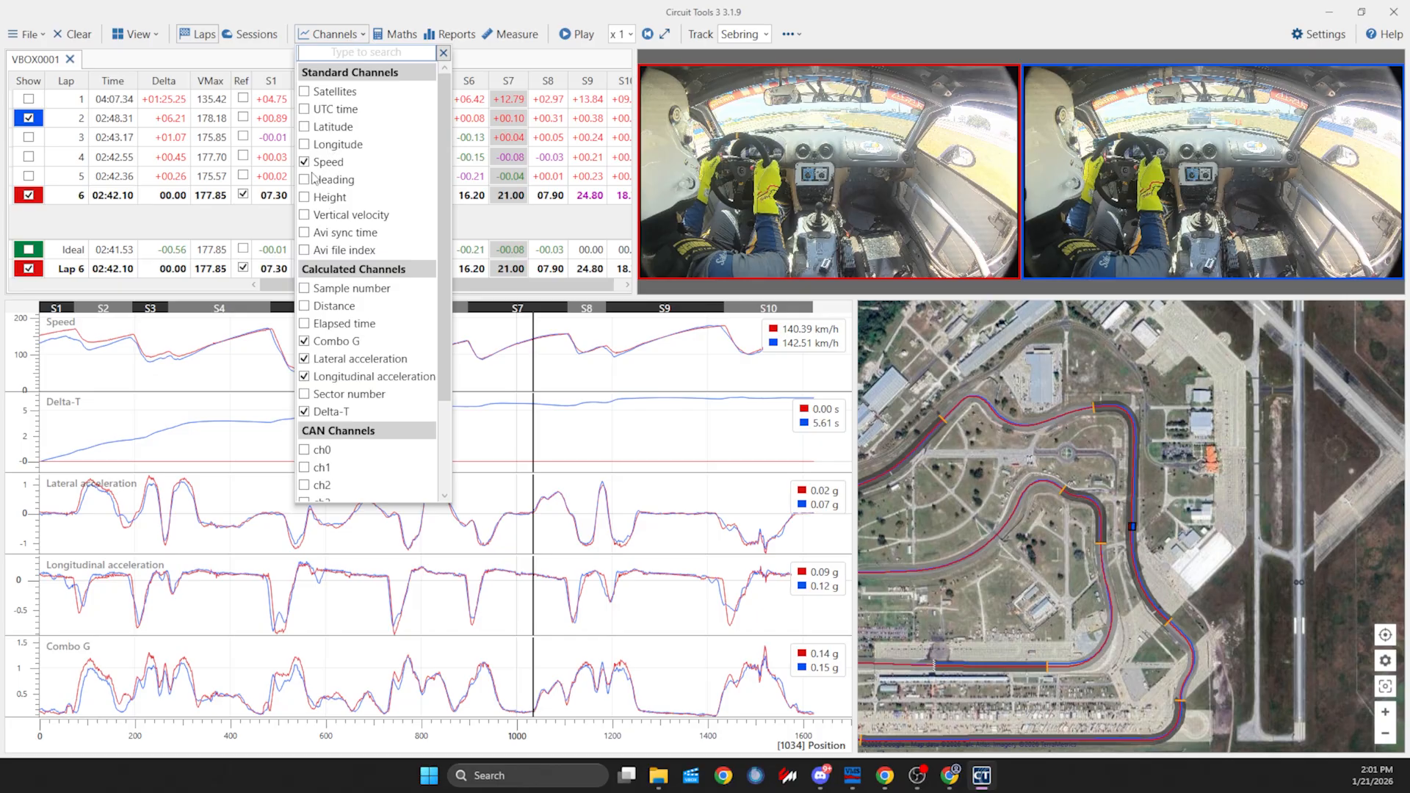
left_click(305, 92)
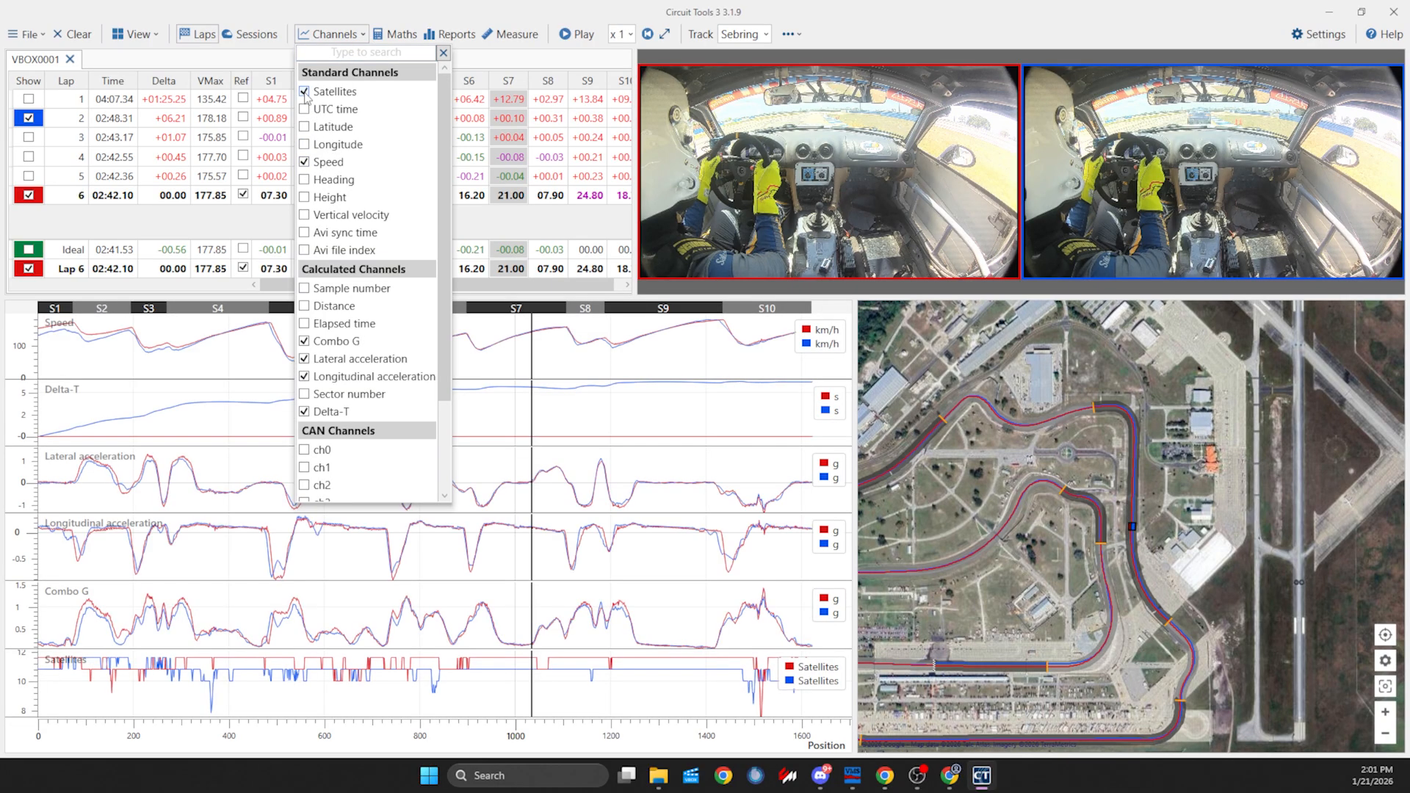
left_click(835, 24)
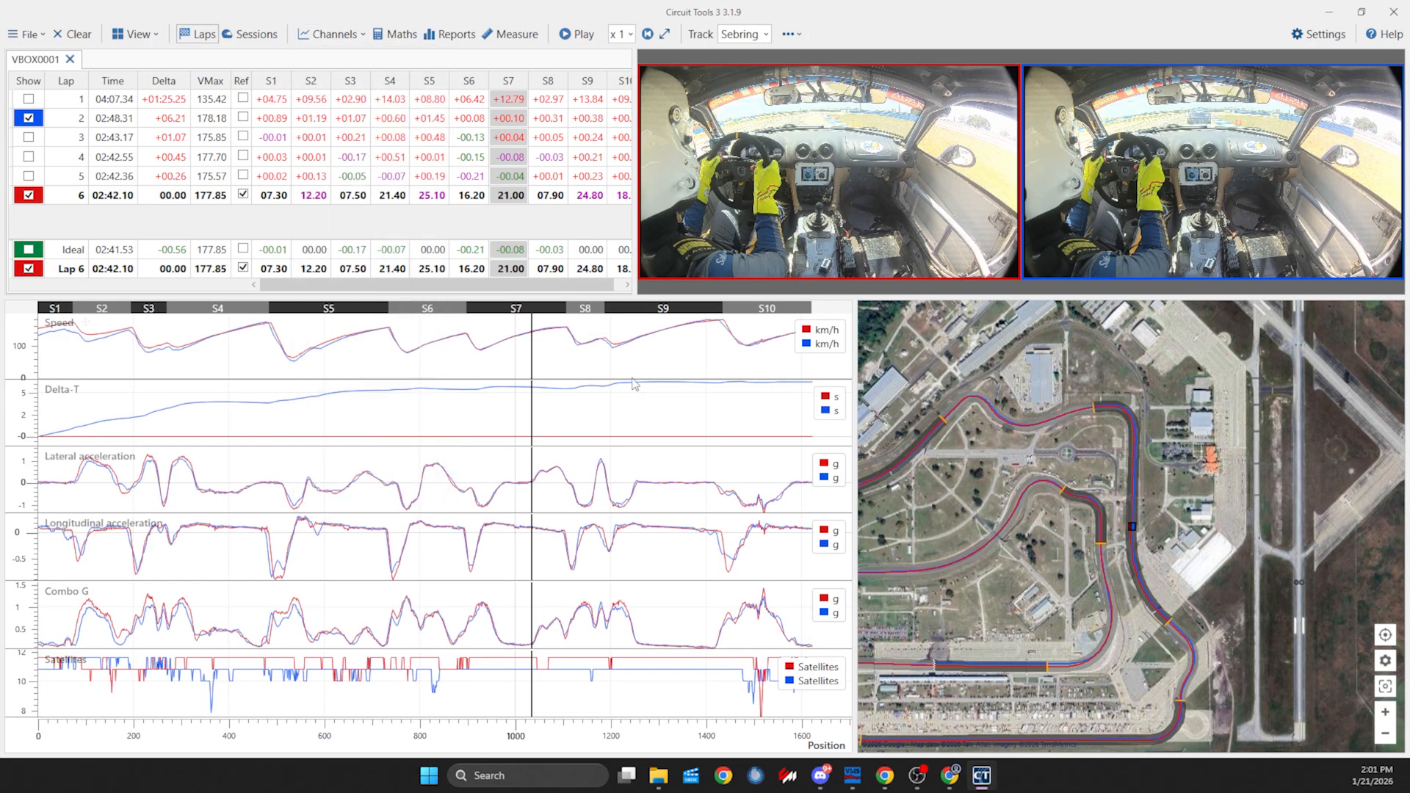
left_click(51, 679)
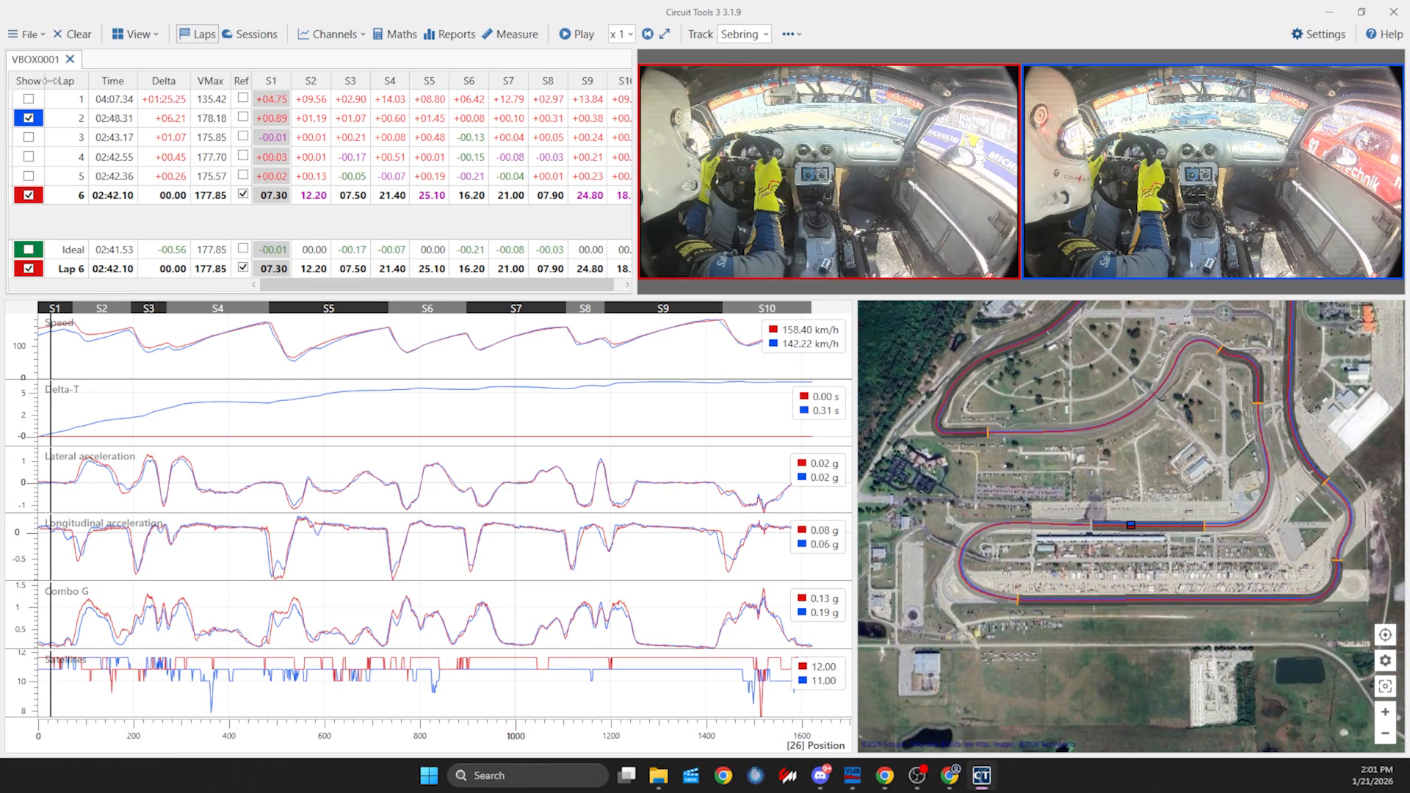
- Hide lap 2 and inspect lap 6's Satellites trace at its deepest dip in S10 and just after it
left_click(29, 119)
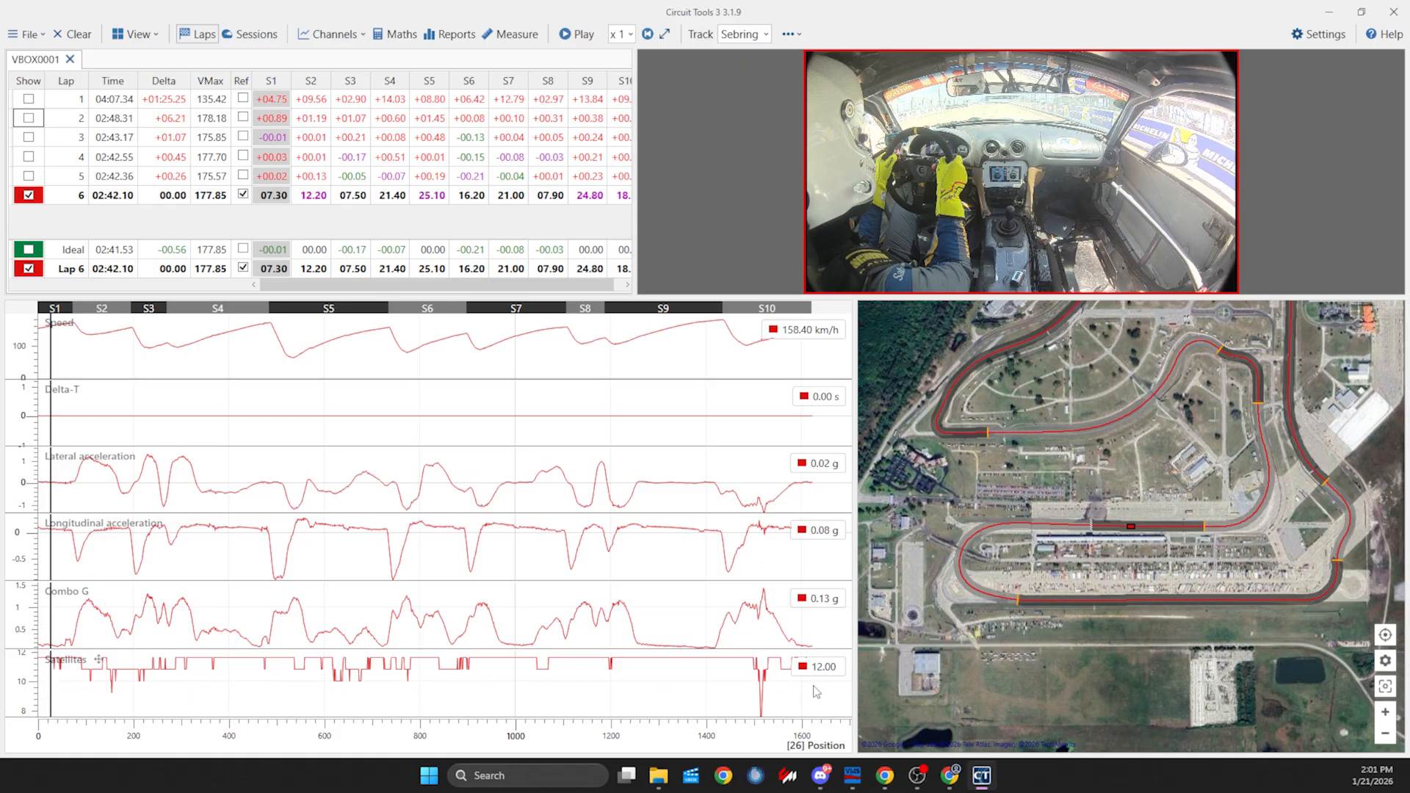
left_click(761, 712)
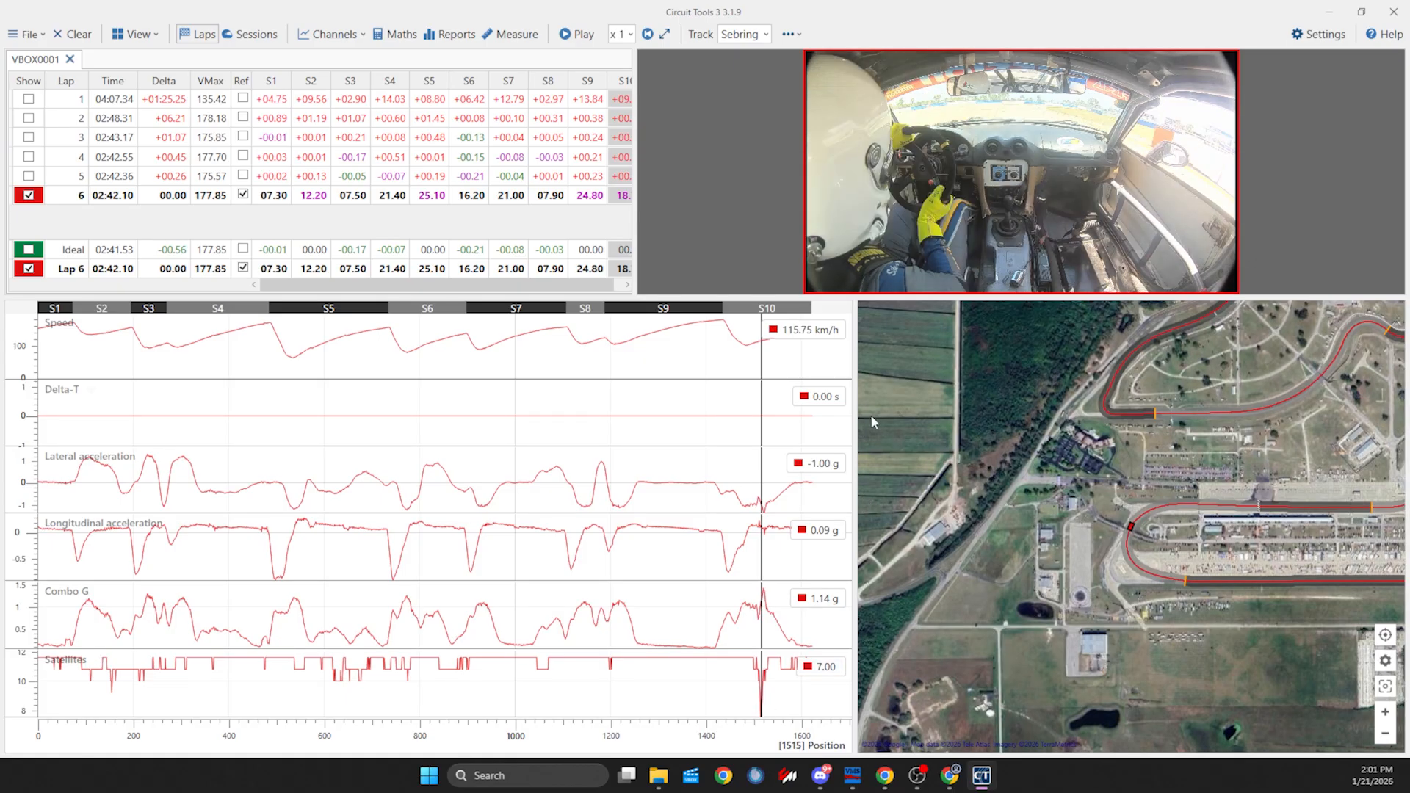
left_click(776, 690)
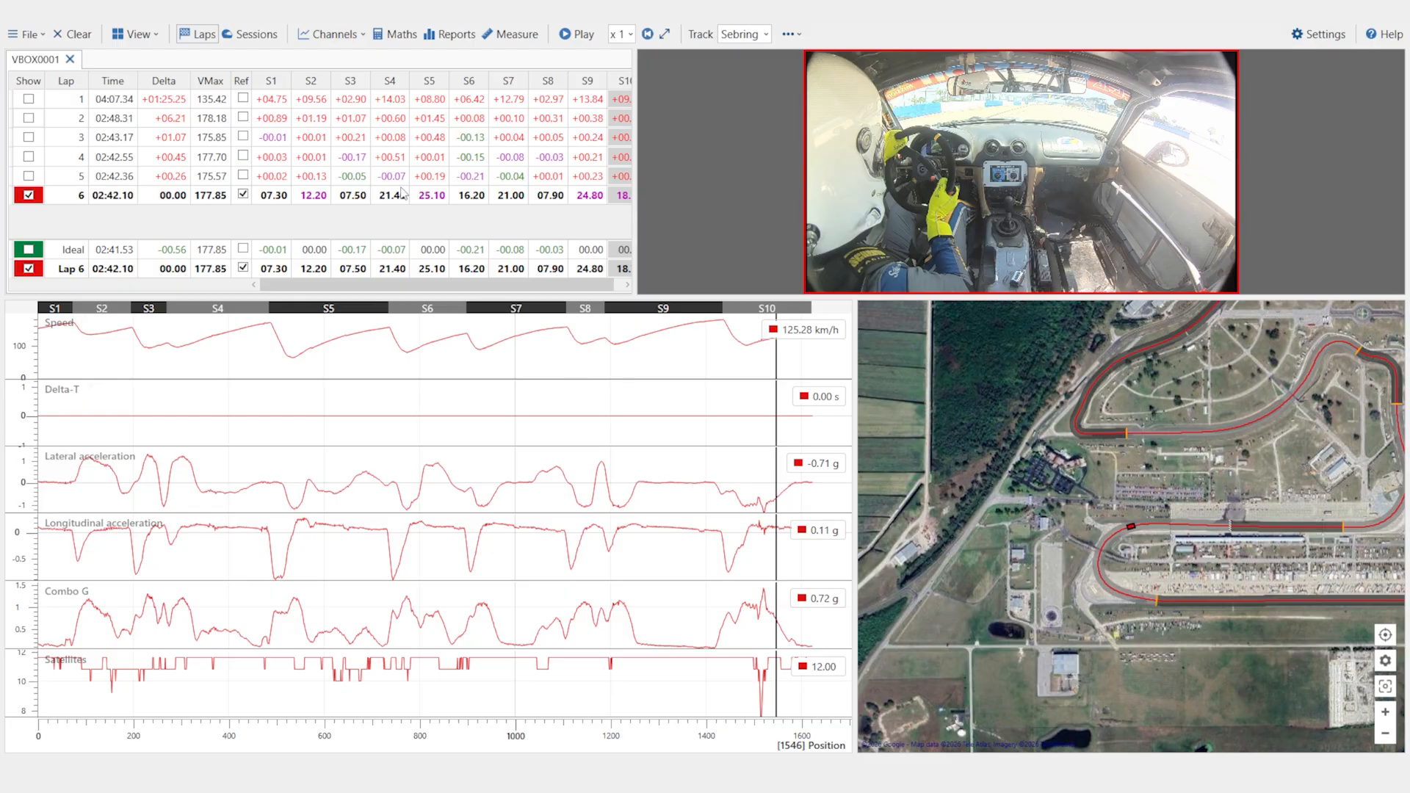
- Open a column report of the Satellites channel for all complete laps and sectors, and show the percentage labels on its bars
left_click(450, 35)
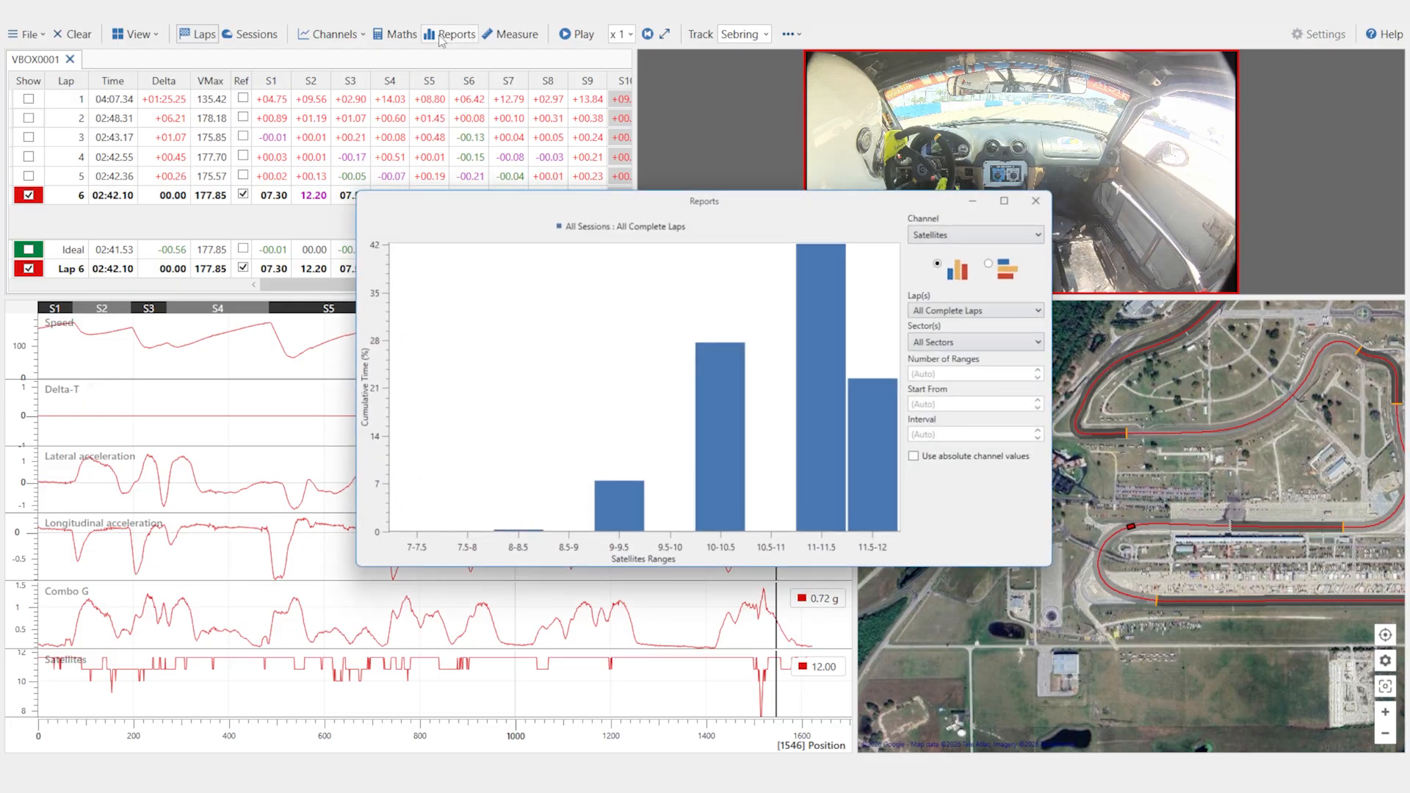
left_click(960, 232)
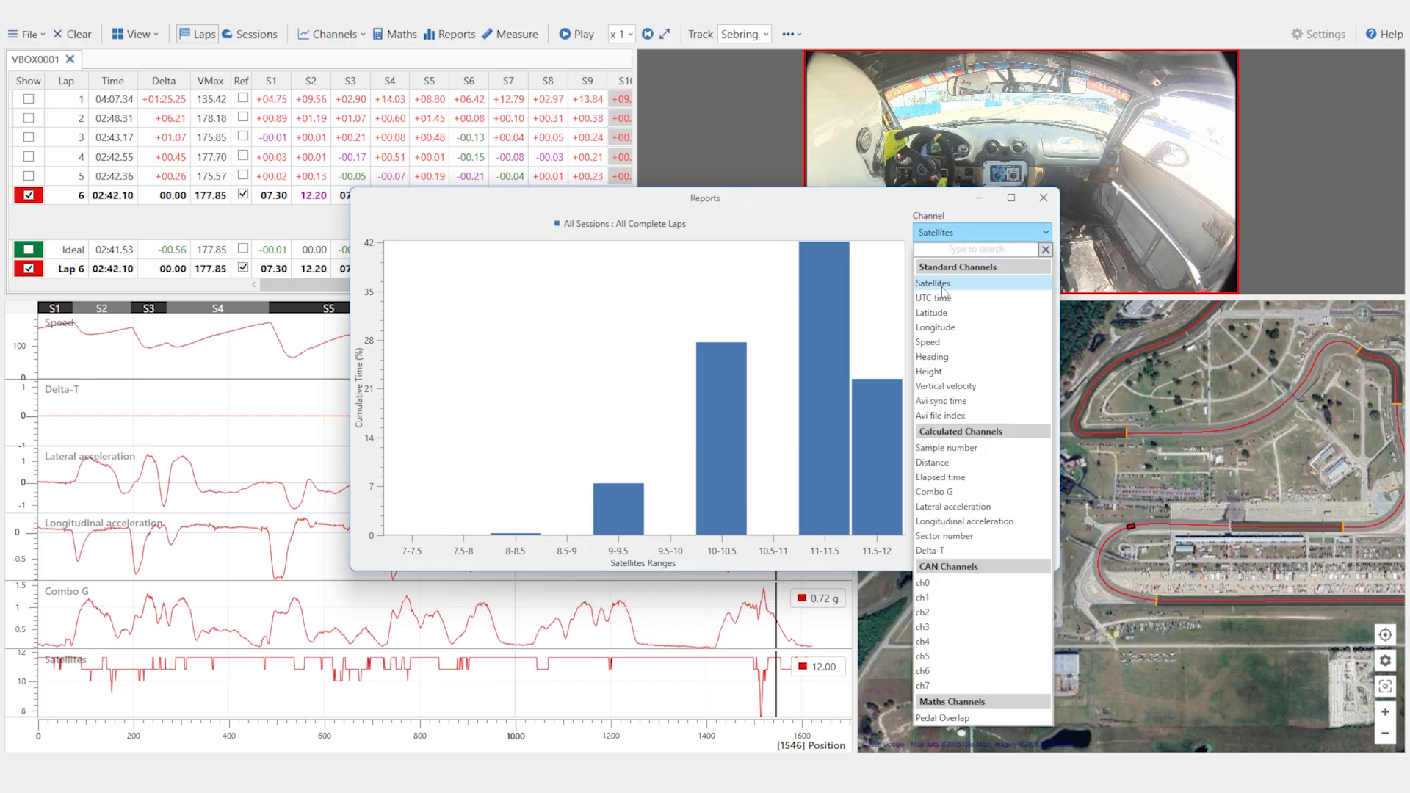
left_click(938, 284)
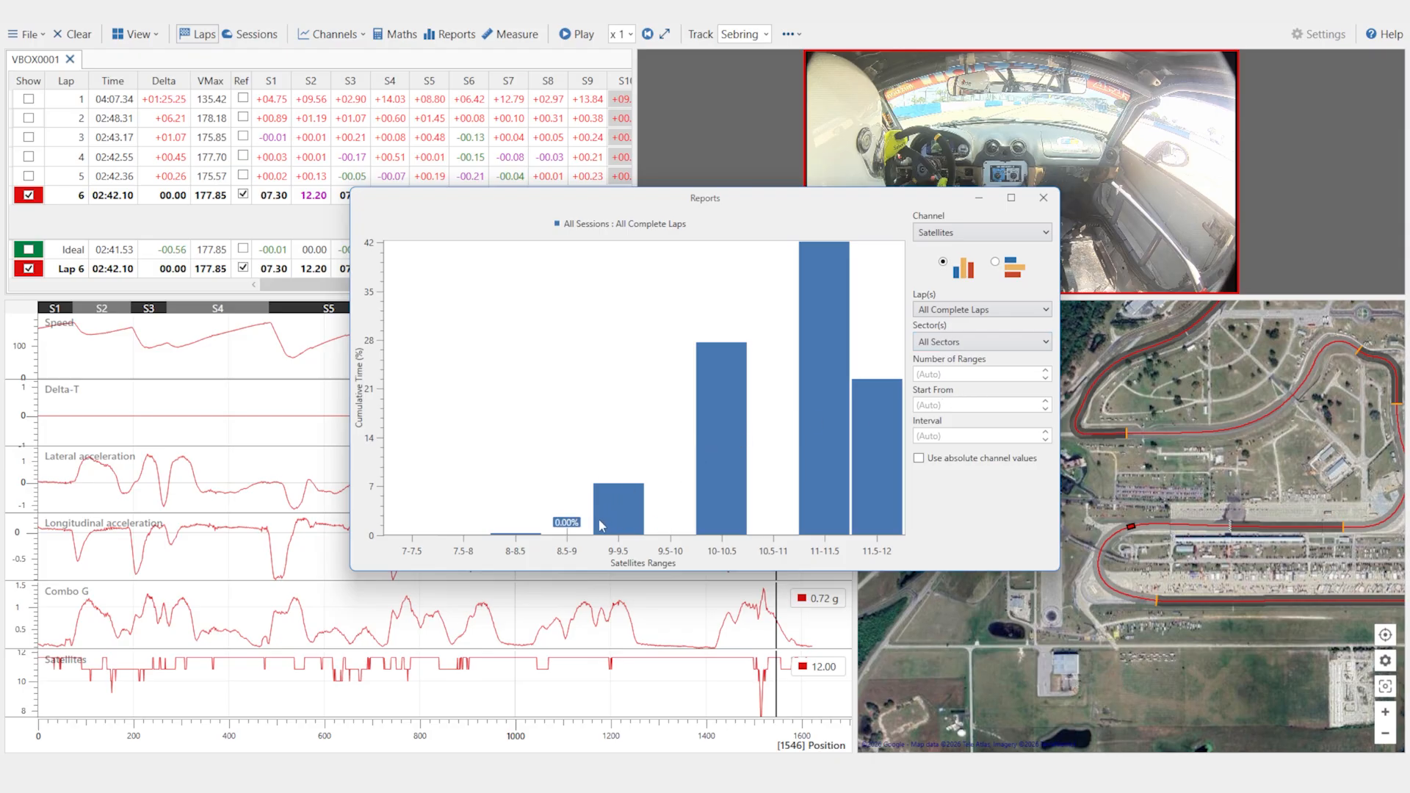
left_click(619, 514)
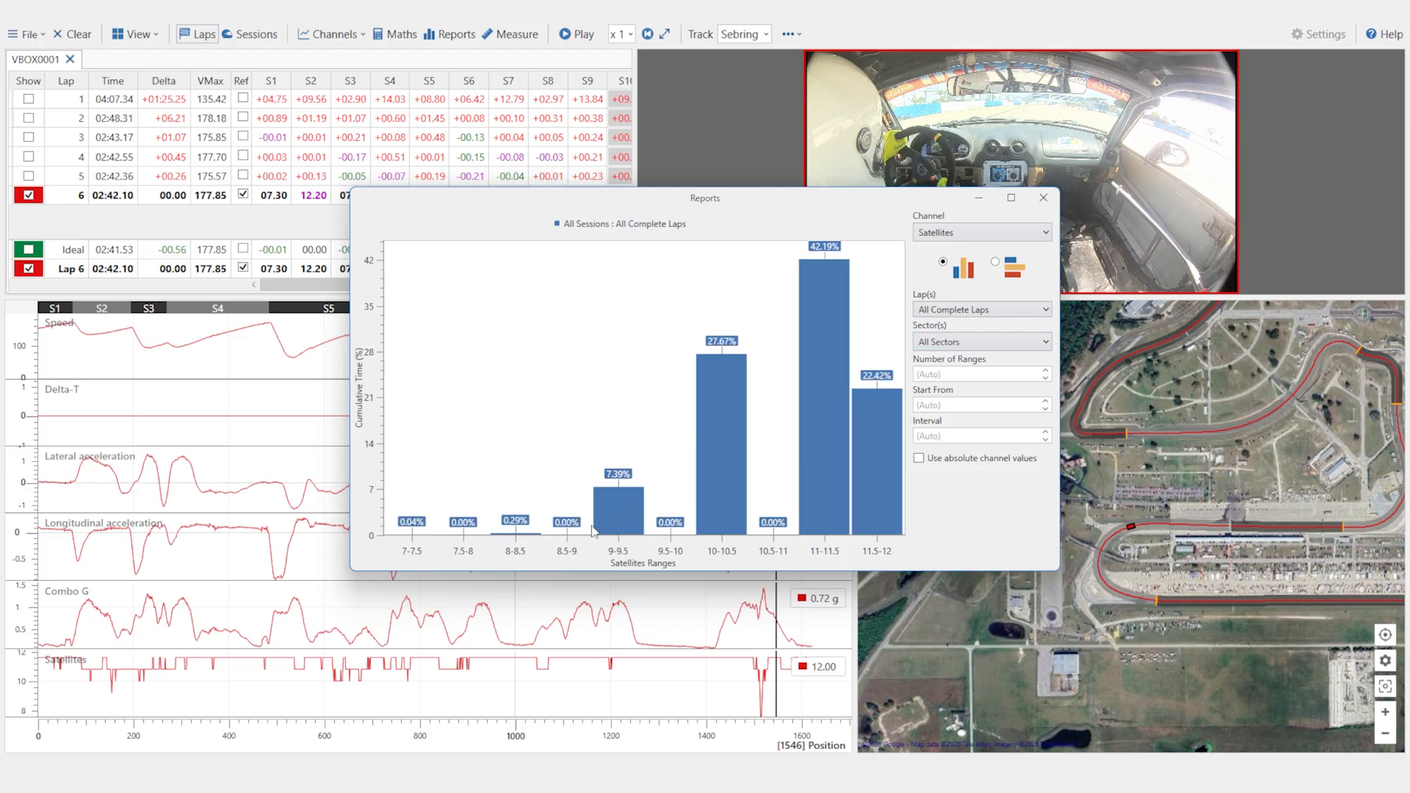